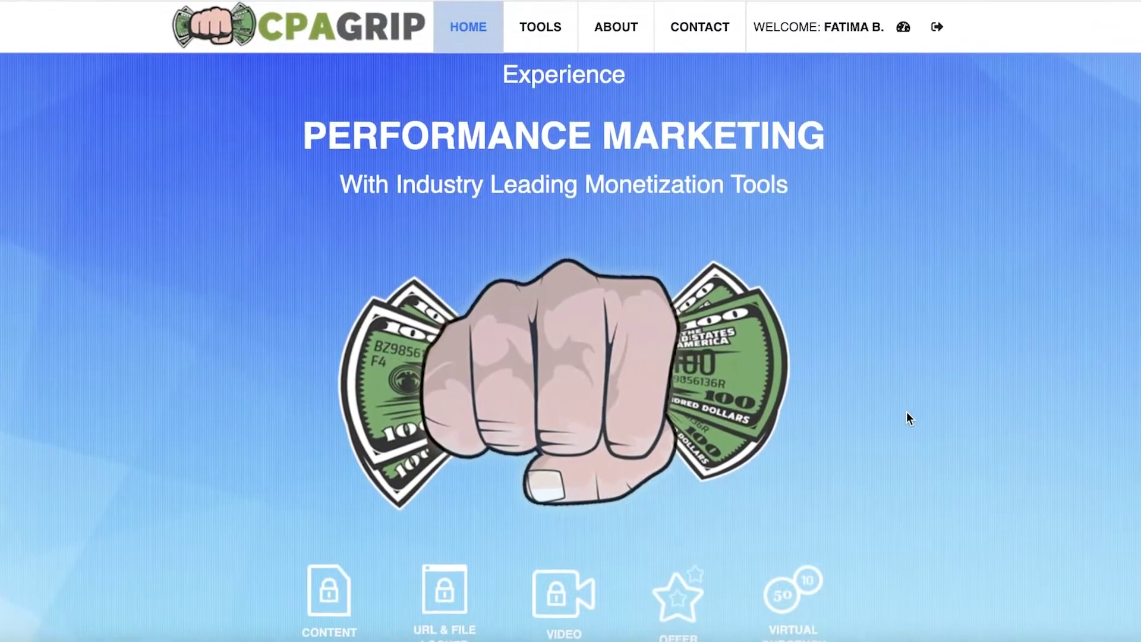
pyautogui.scroll(-3, 907, 411)
pyautogui.scroll(-8, 910, 415)
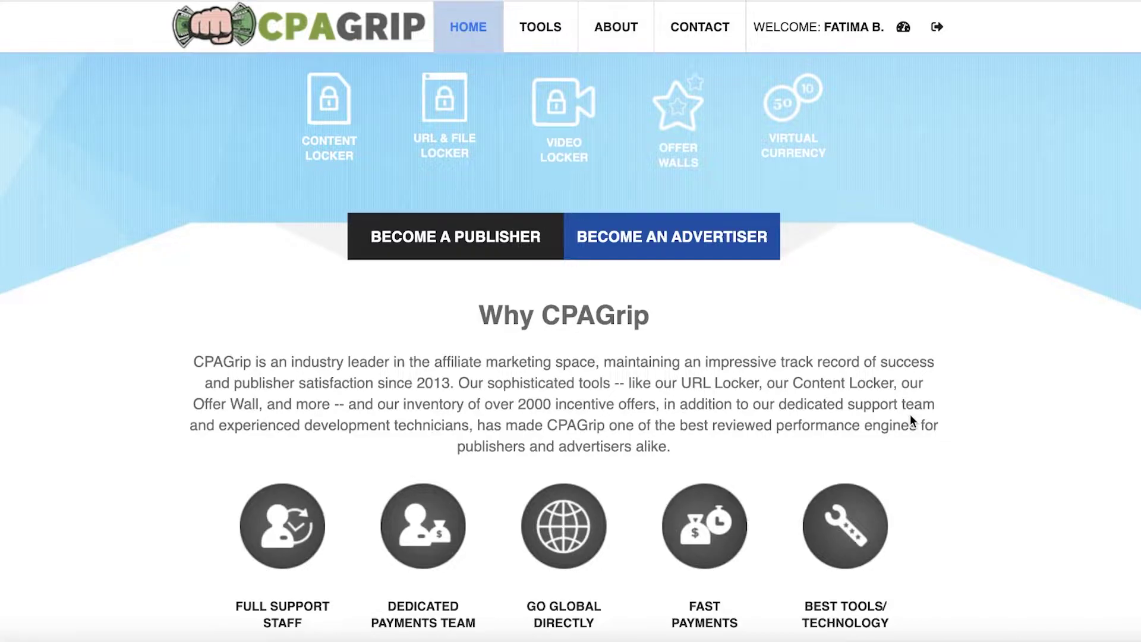
pyautogui.scroll(-8, 910, 414)
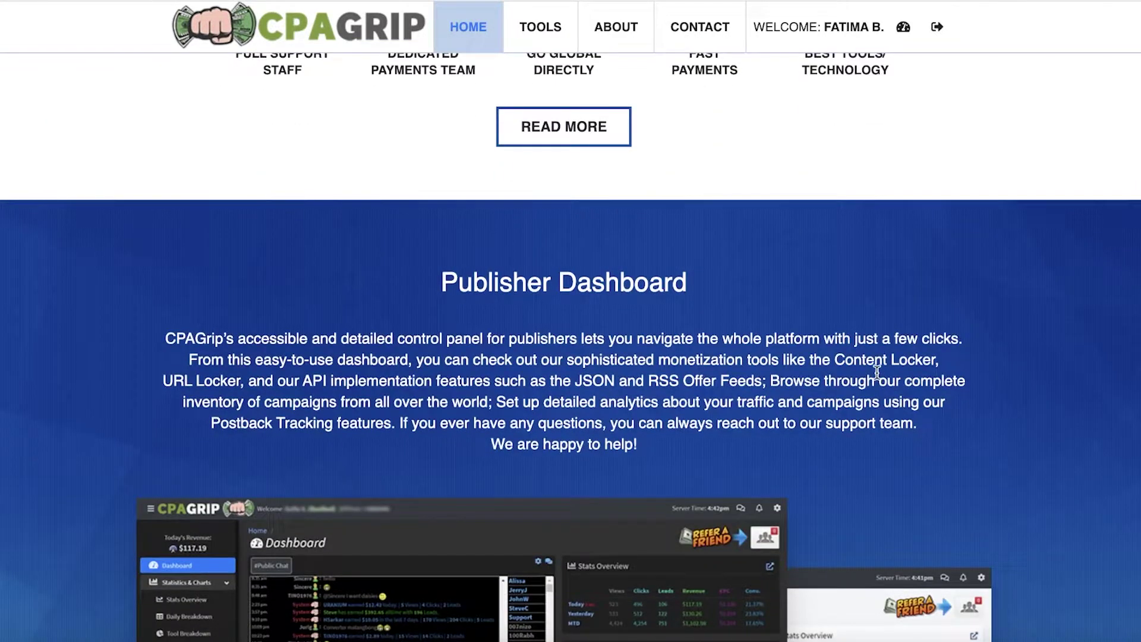
pyautogui.scroll(5, 854, 20)
pyautogui.scroll(4, 864, 22)
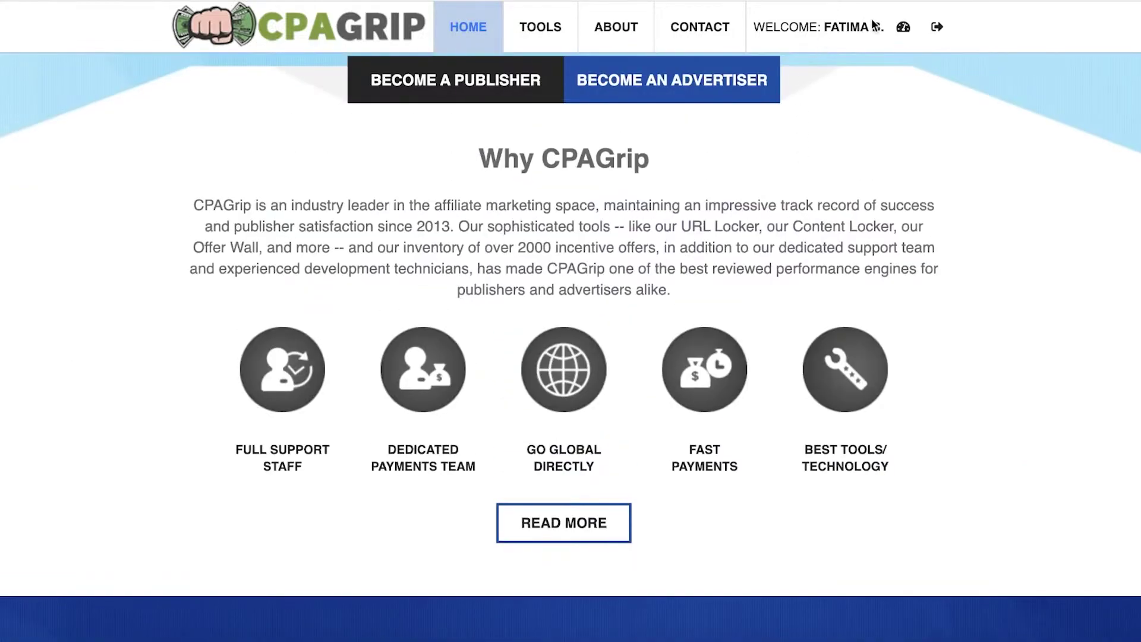
pyautogui.scroll(4, 816, 64)
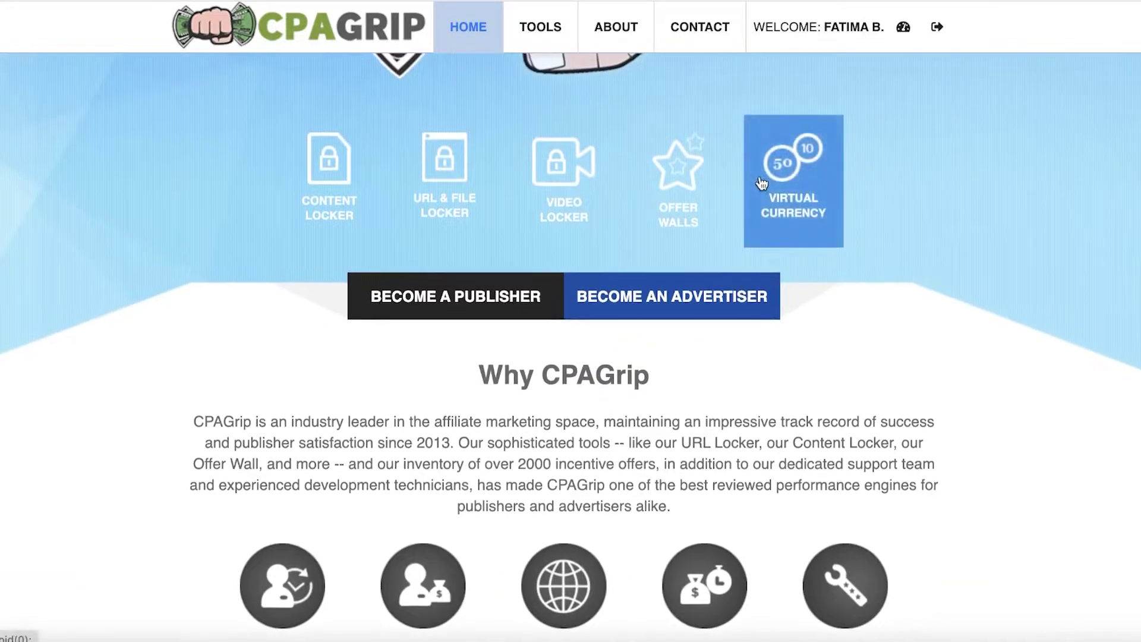
pyautogui.scroll(6, 767, 178)
pyautogui.scroll(1, 749, 200)
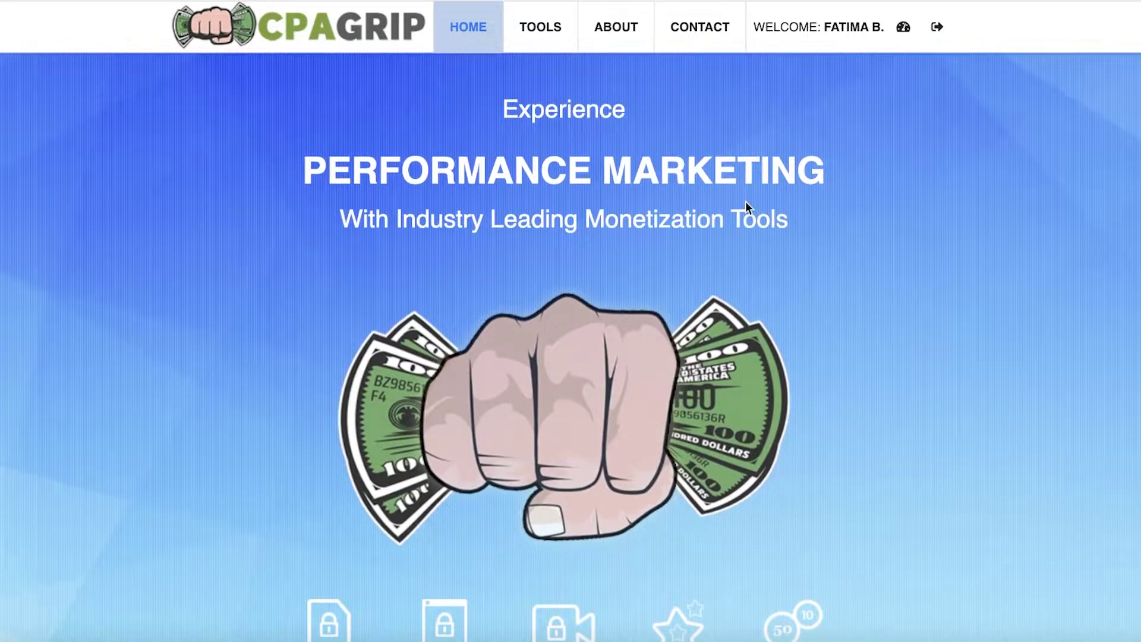
pyautogui.scroll(-5, 745, 208)
pyautogui.scroll(-5, 746, 207)
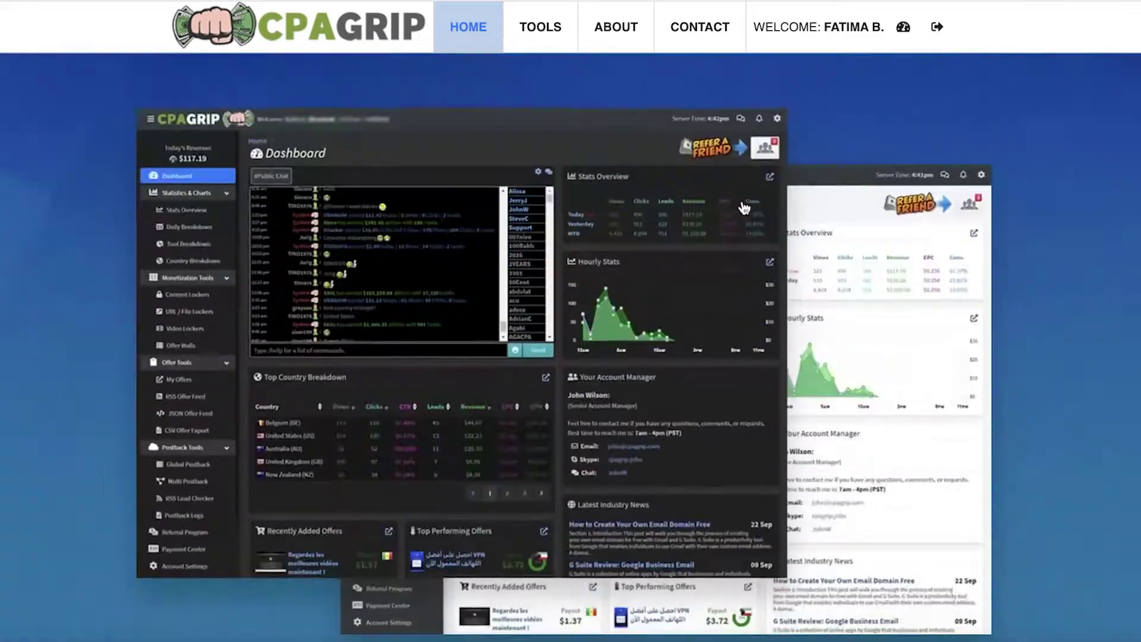
pyautogui.scroll(-3, 744, 207)
pyautogui.scroll(-4, 744, 207)
pyautogui.scroll(-5, 744, 207)
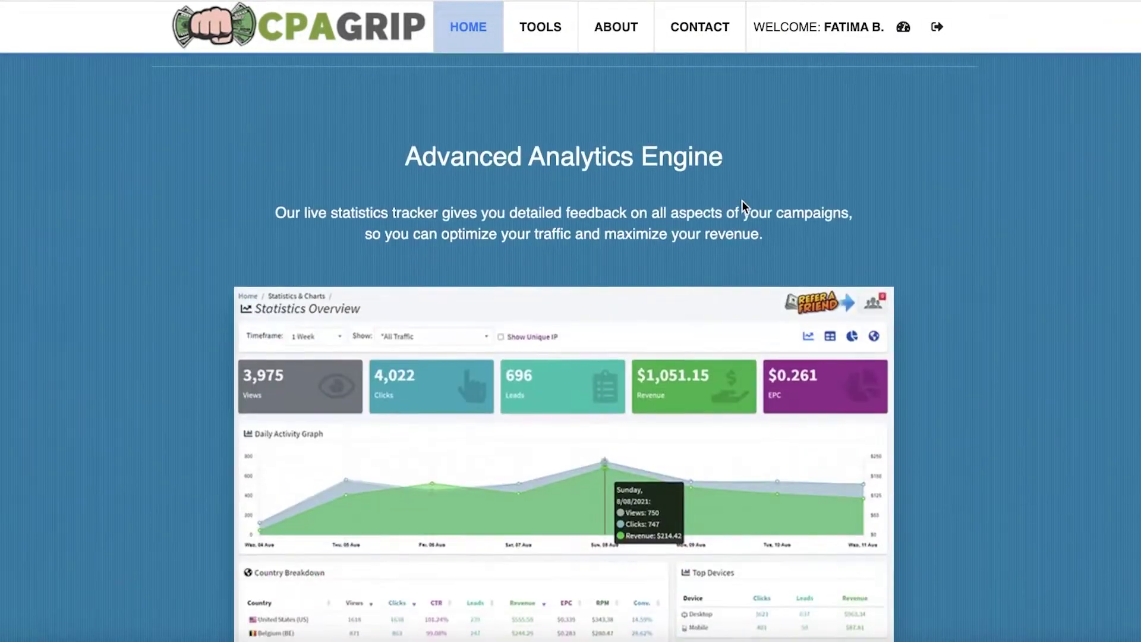
pyautogui.scroll(-4, 741, 196)
pyautogui.scroll(4, 749, 196)
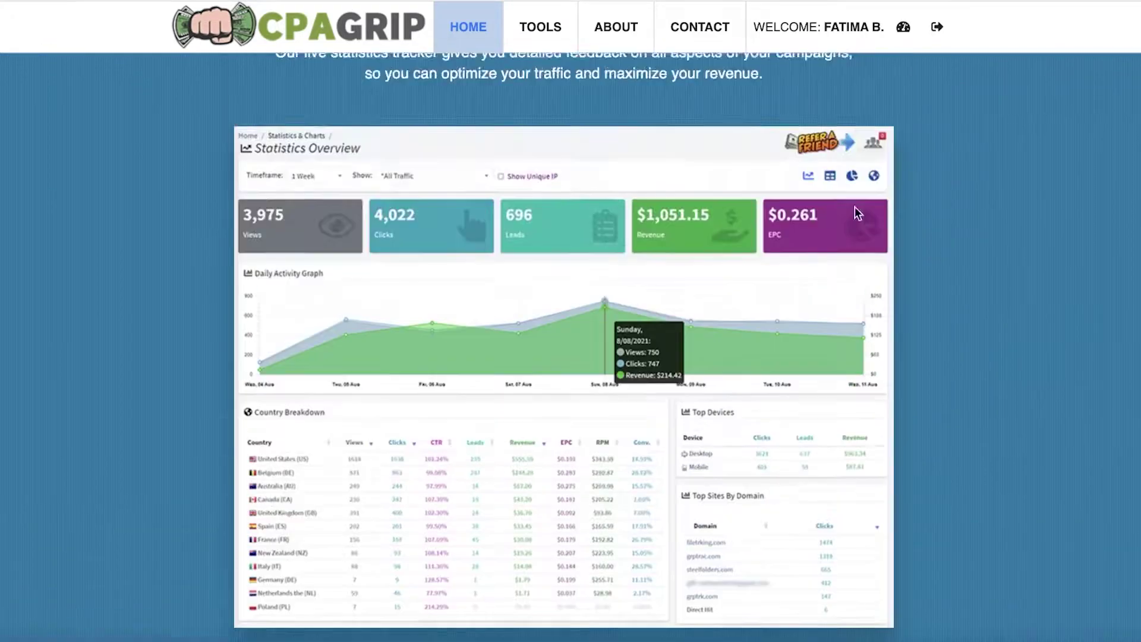
pyautogui.scroll(6, 855, 205)
pyautogui.scroll(5, 855, 212)
pyautogui.scroll(5, 855, 212)
pyautogui.scroll(3, 855, 213)
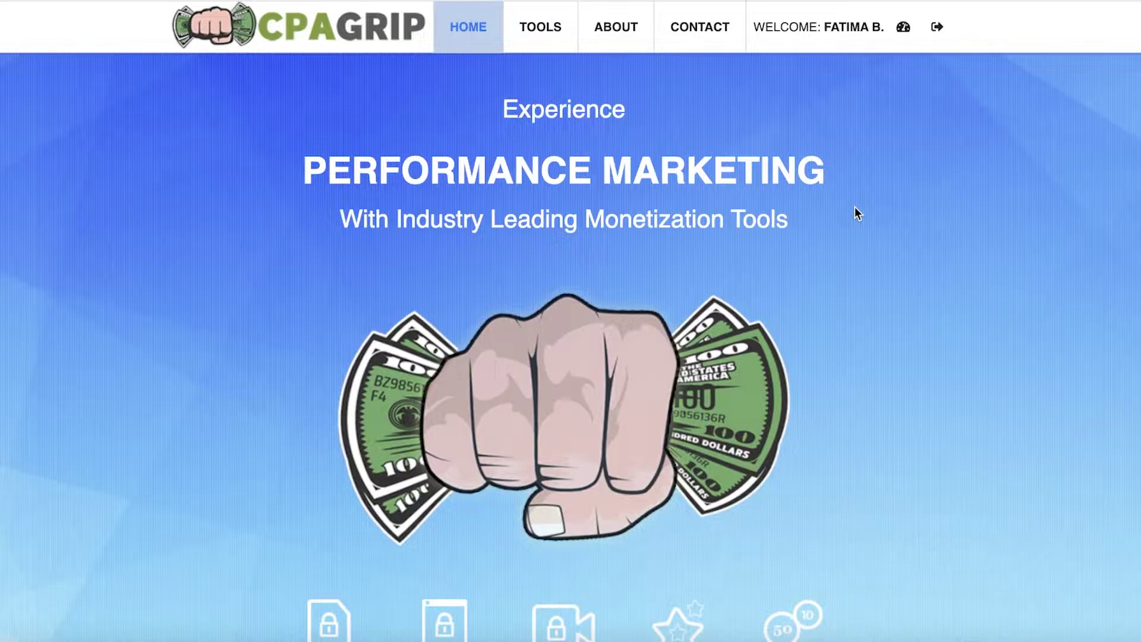
pyautogui.scroll(-1, 855, 207)
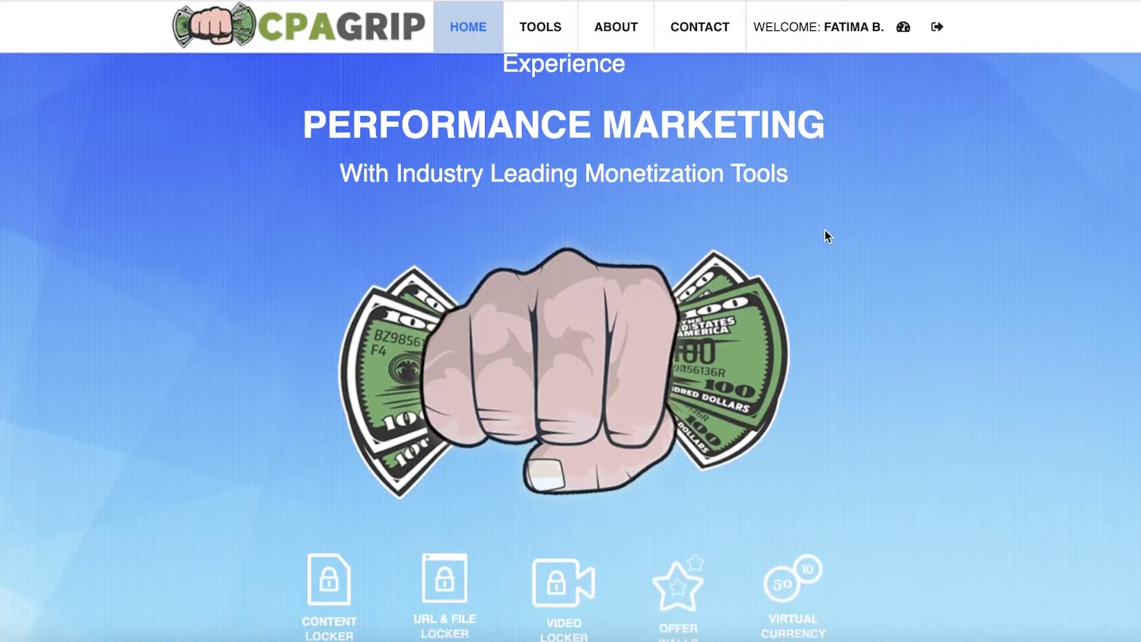
pyautogui.scroll(-1, 599, 294)
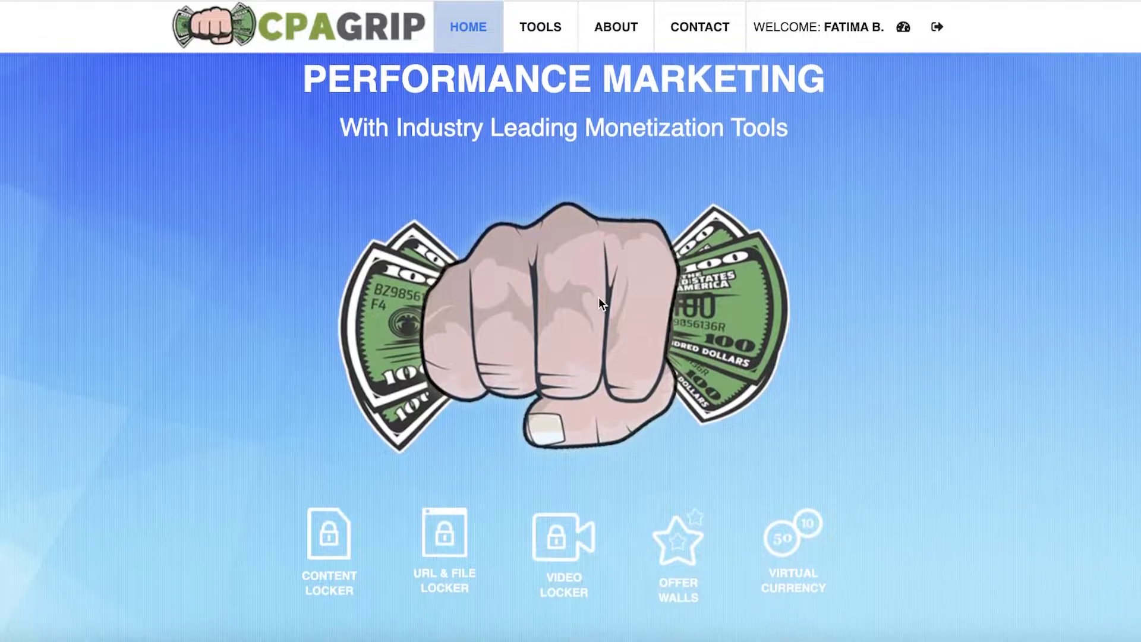
# Open the Content Locker information page from the monetization tools overview
pyautogui.click(540, 27)
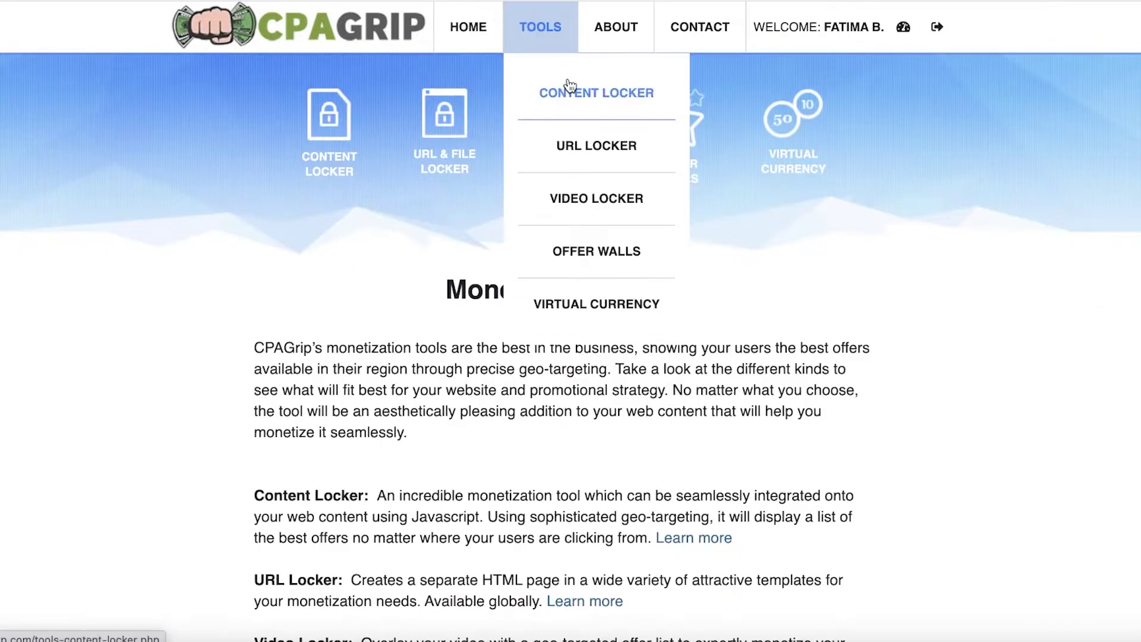
pyautogui.click(596, 92)
pyautogui.scroll(-5, 765, 260)
pyautogui.scroll(-5, 745, 245)
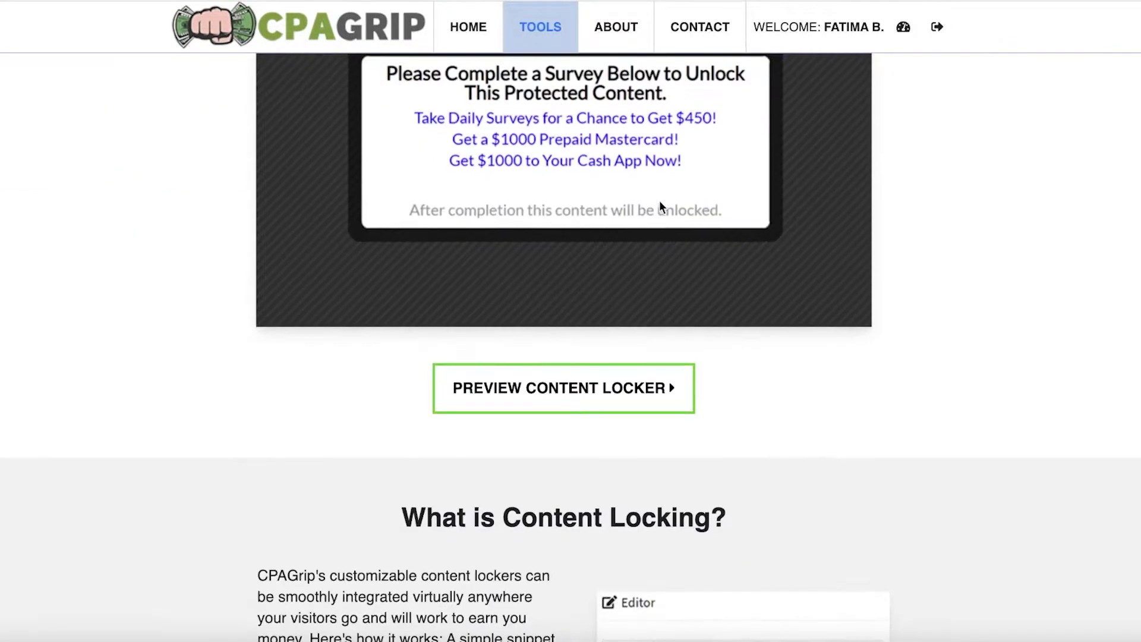
pyautogui.scroll(4, 743, 240)
pyautogui.scroll(5, 532, 235)
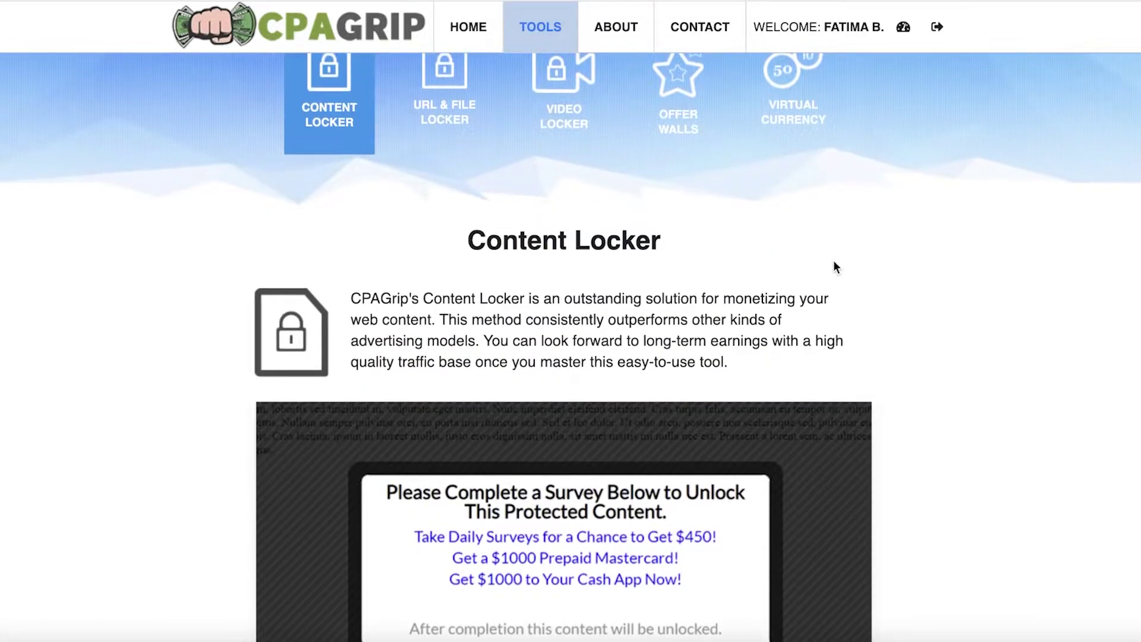
pyautogui.scroll(-4, 843, 267)
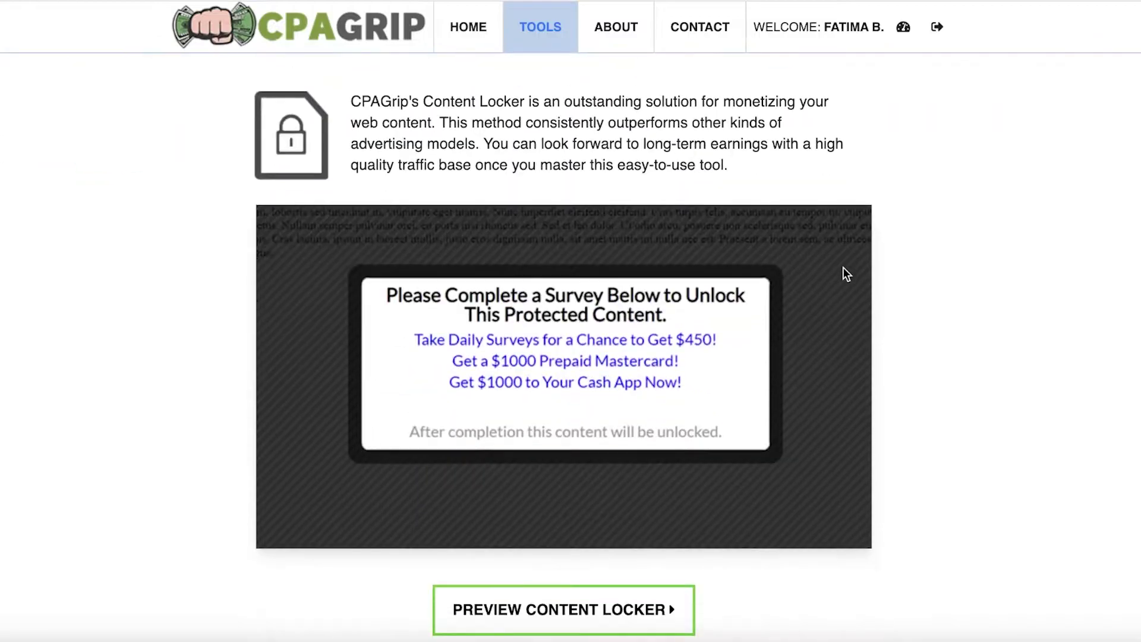
pyautogui.scroll(-2, 842, 267)
pyautogui.scroll(-5, 843, 268)
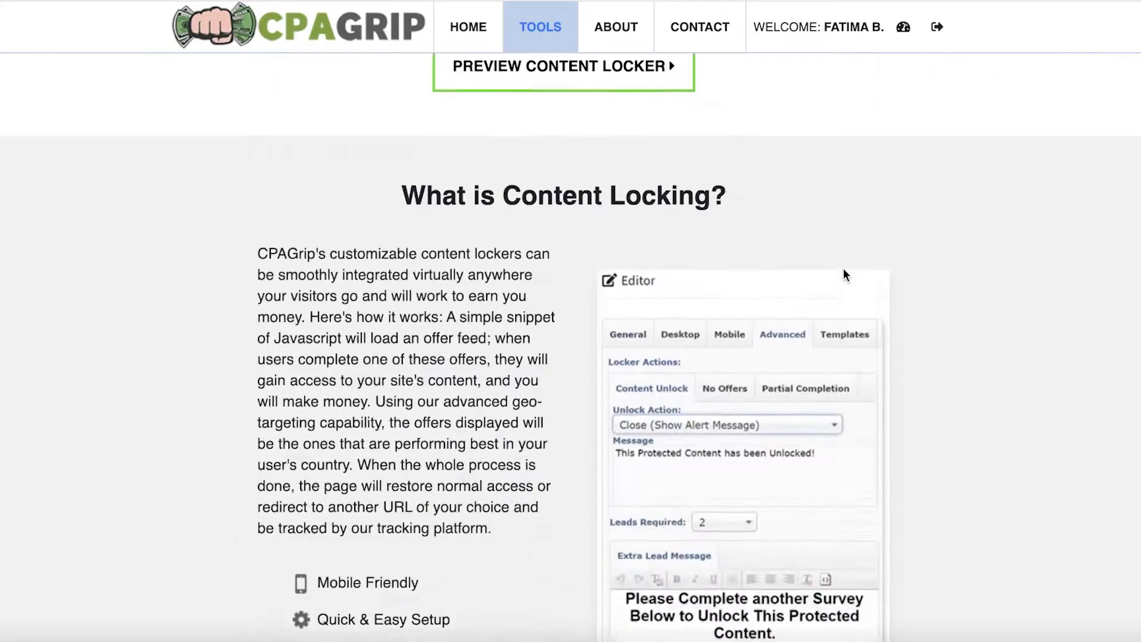
pyautogui.scroll(-2, 843, 268)
pyautogui.scroll(-1, 751, 241)
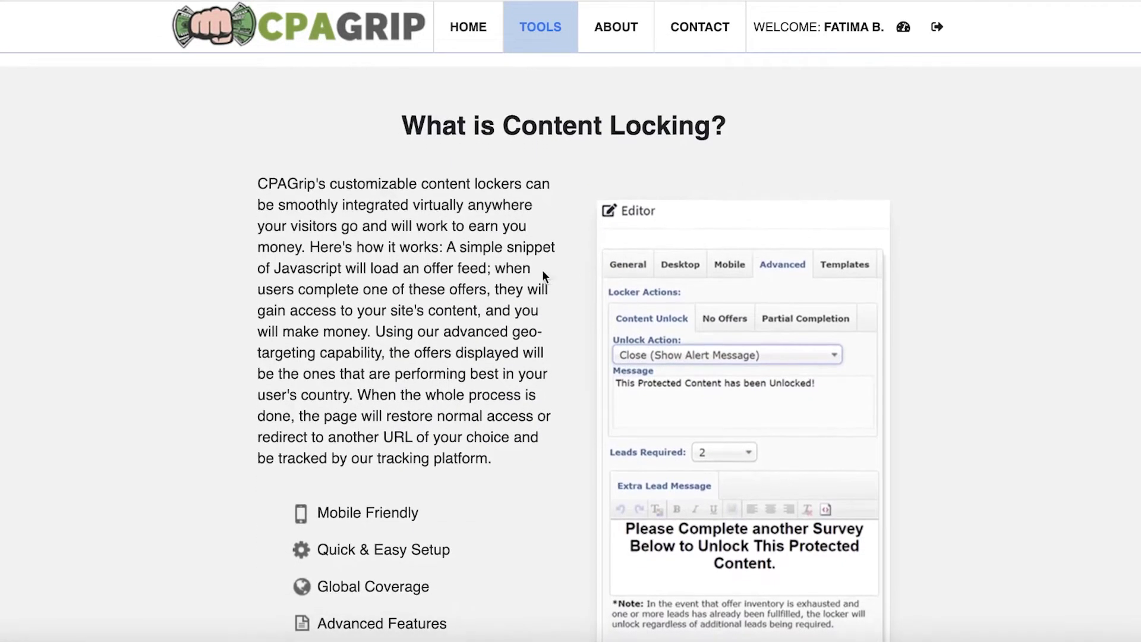
pyautogui.scroll(-2, 543, 271)
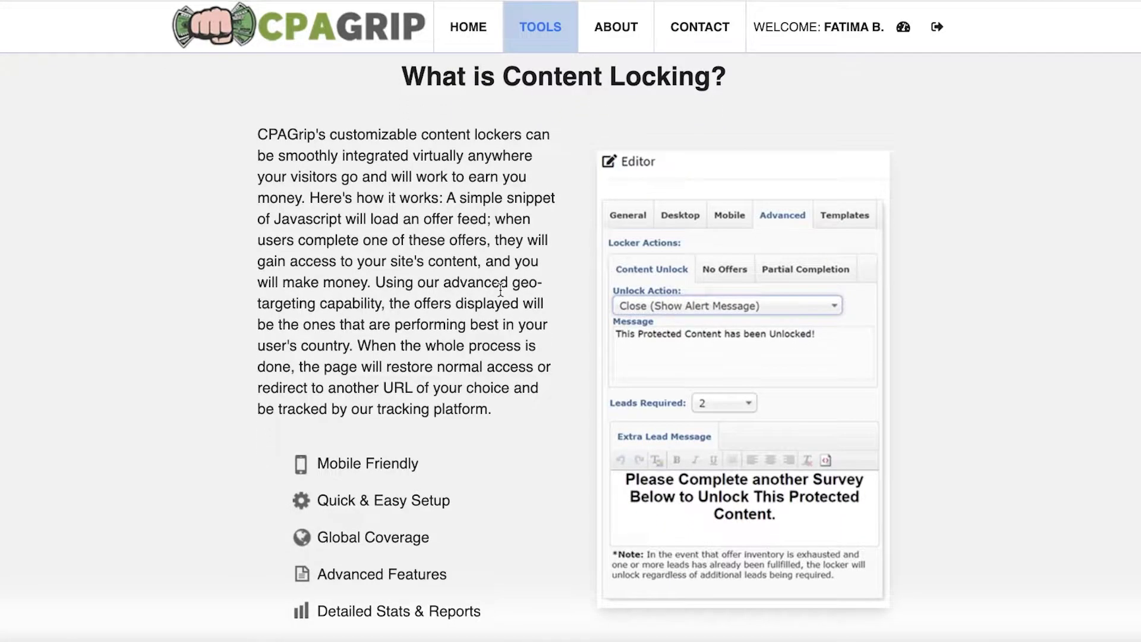
pyautogui.scroll(-1, 494, 290)
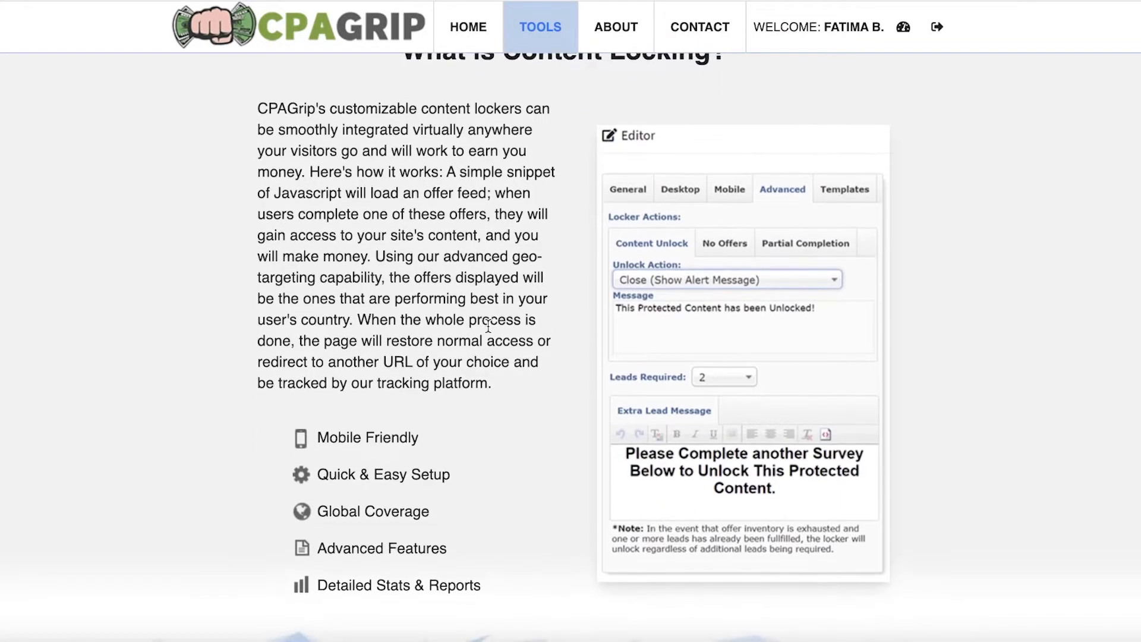
pyautogui.scroll(-1, 487, 339)
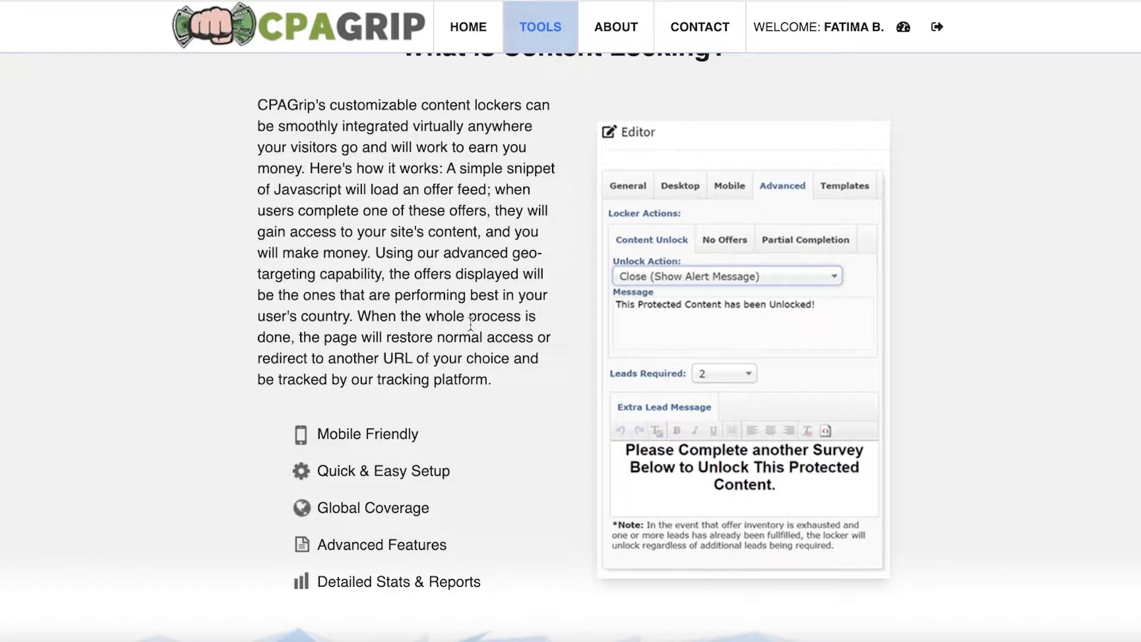
pyautogui.scroll(-1, 470, 327)
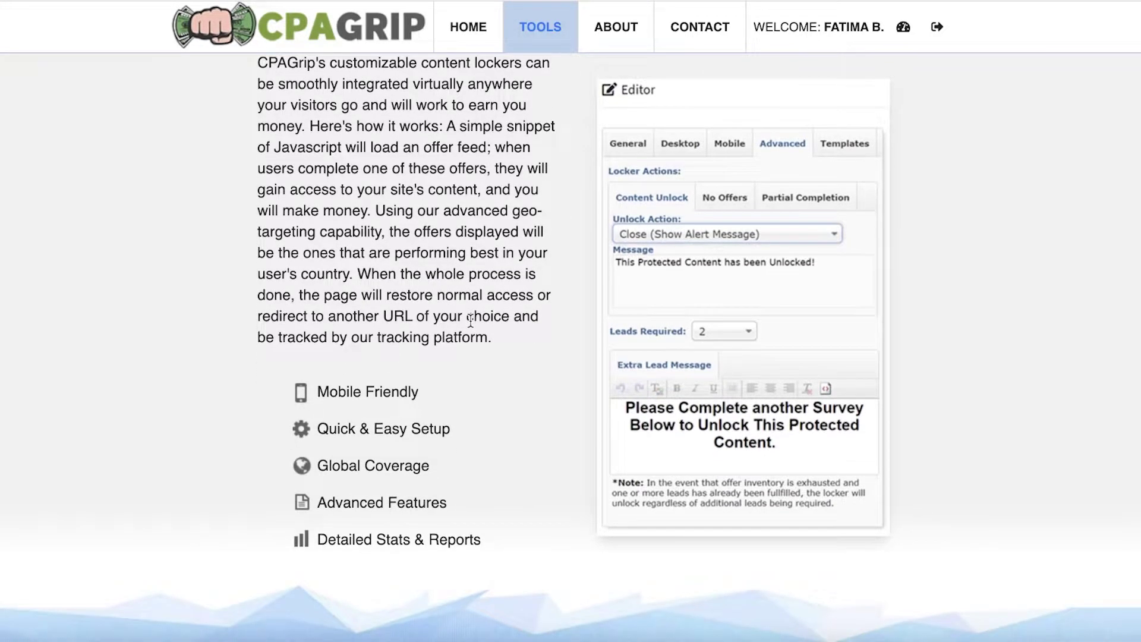
pyautogui.scroll(-1, 1079, 239)
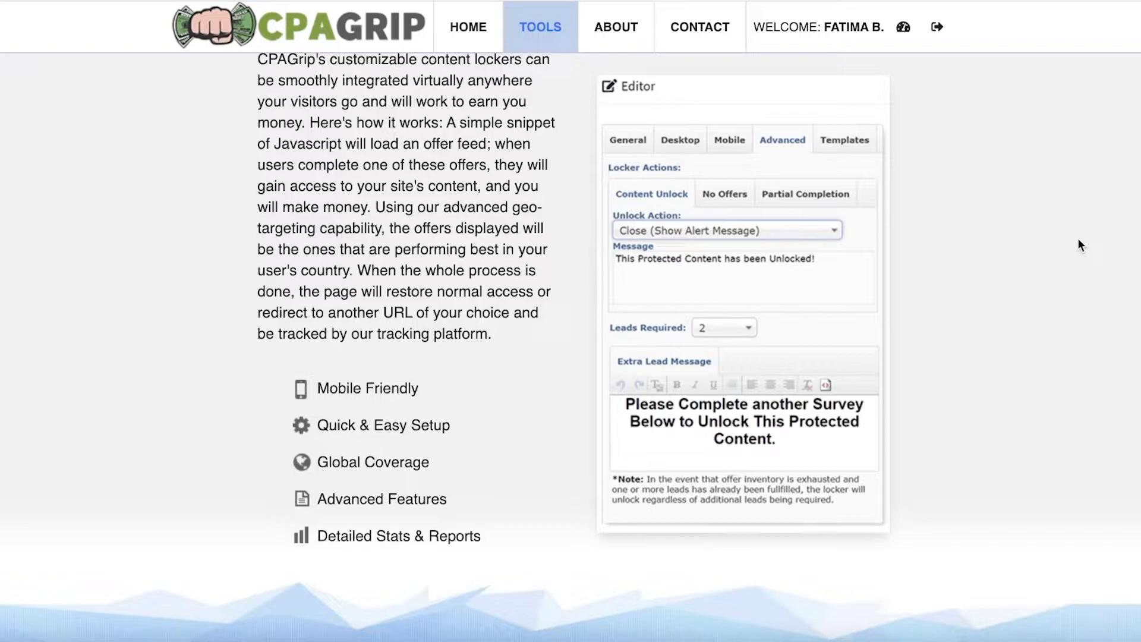
pyautogui.scroll(2, 1077, 238)
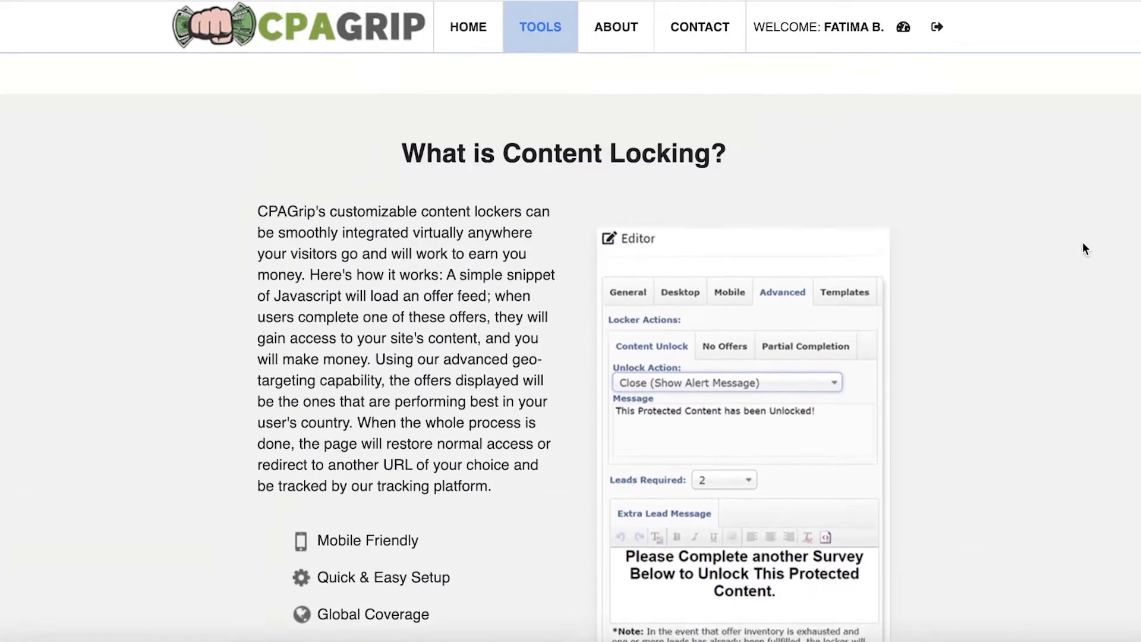
pyautogui.scroll(-1, 1082, 242)
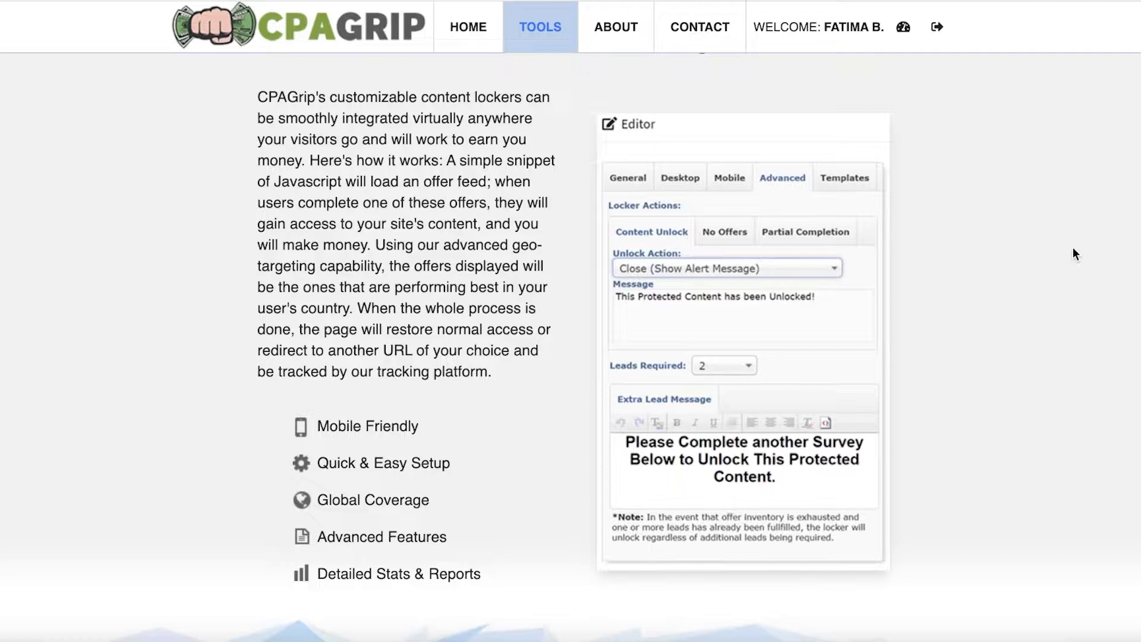
pyautogui.scroll(-1, 1072, 246)
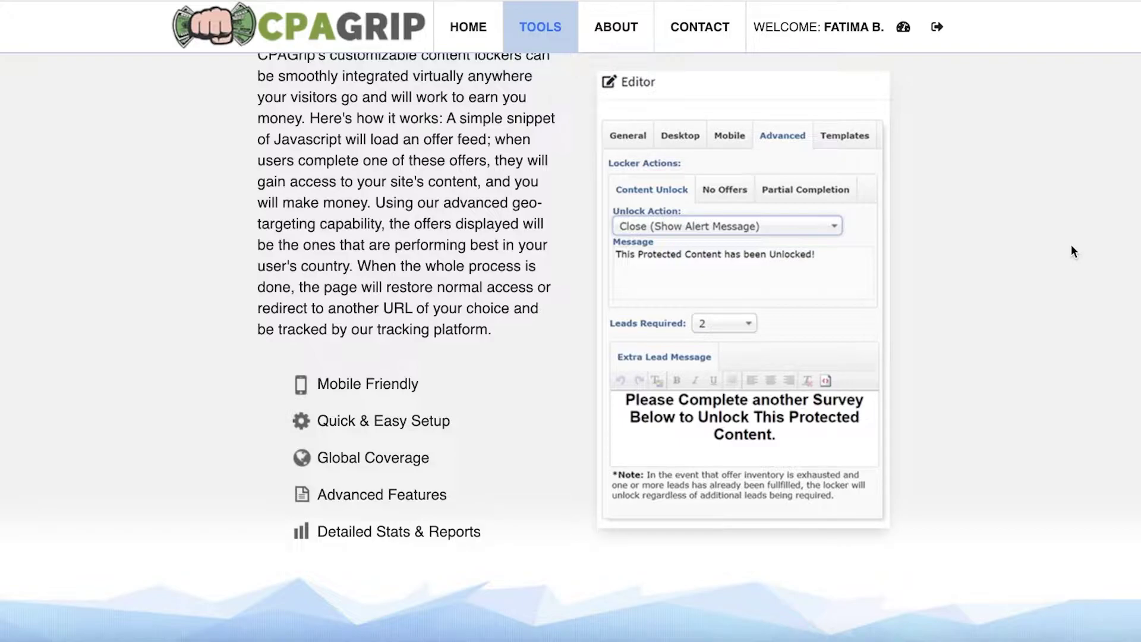
pyautogui.scroll(5, 1070, 245)
pyautogui.scroll(5, 410, 357)
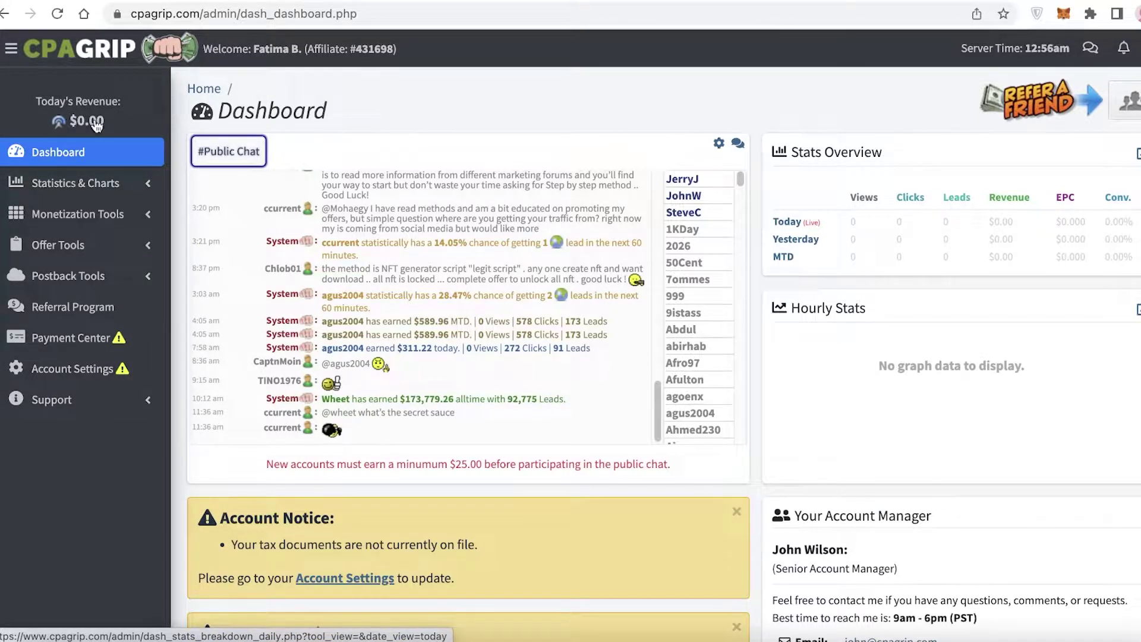
# Start a new URL locker from the URL/File Lockers list, agreeing to its terms of service
pyautogui.click(77, 214)
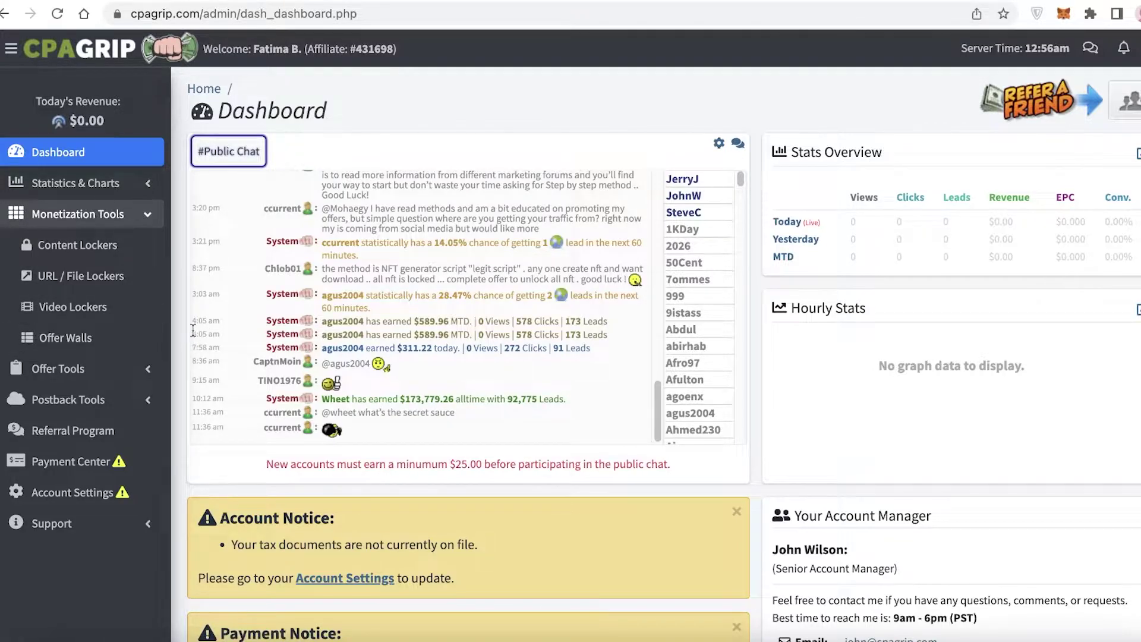
pyautogui.click(143, 284)
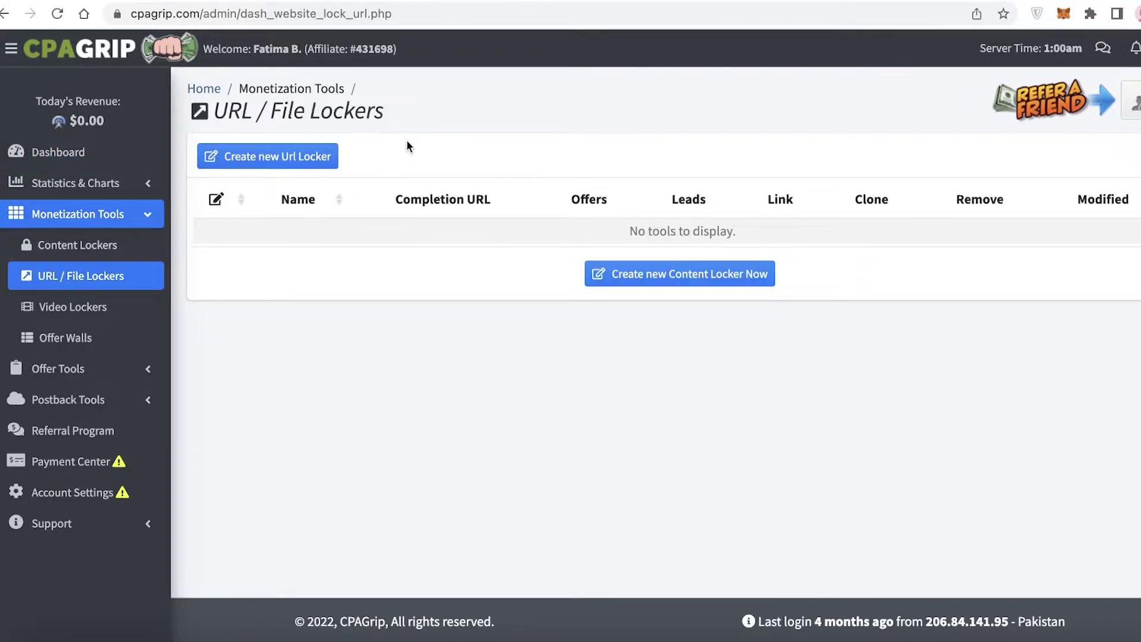
pyautogui.click(308, 156)
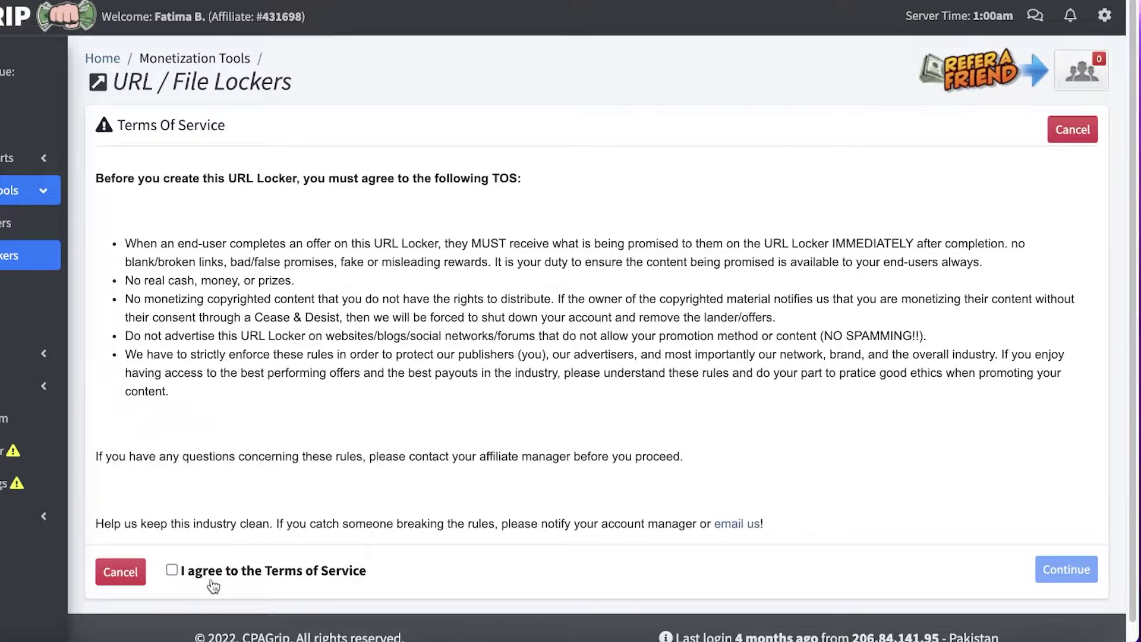
pyautogui.click(173, 569)
pyautogui.click(1066, 569)
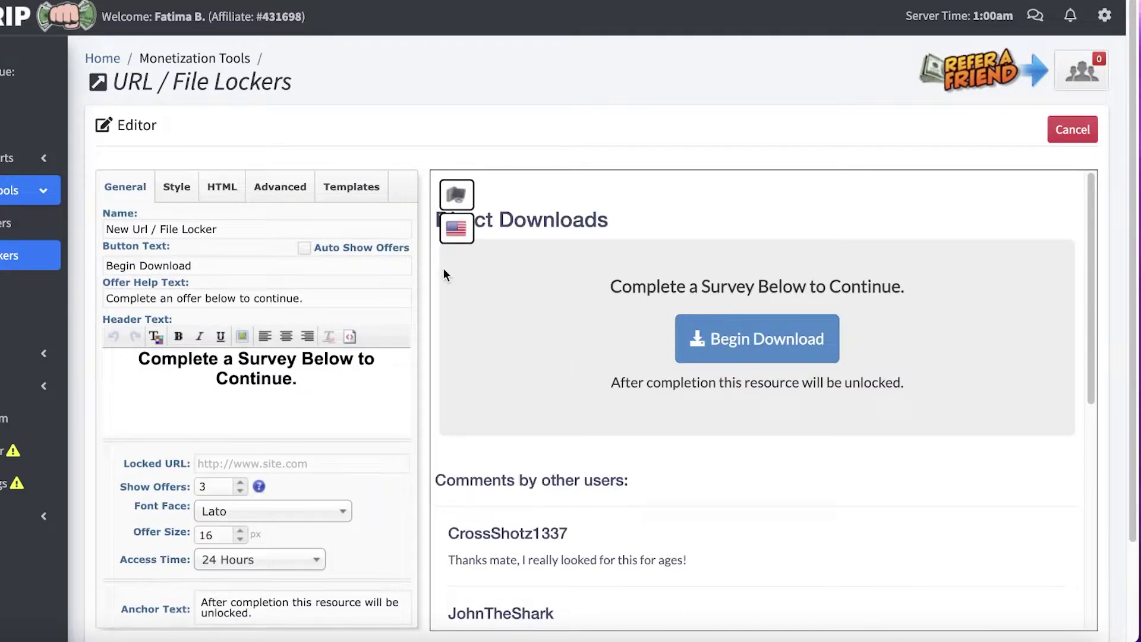
pyautogui.scroll(-2, 445, 274)
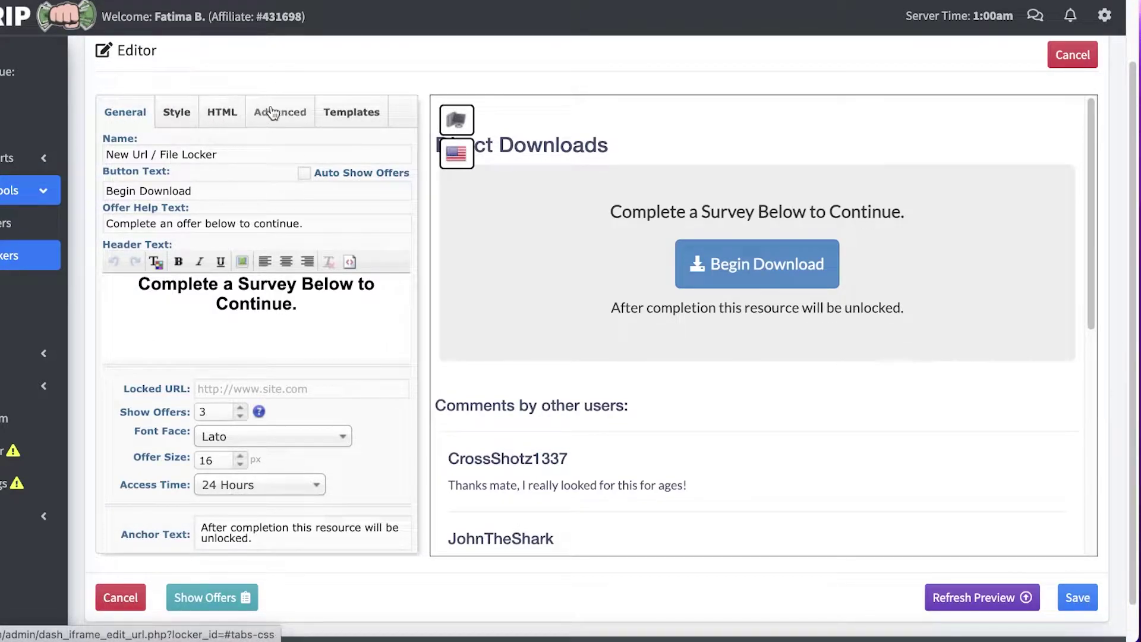
pyautogui.scroll(1, 220, 136)
# Browse the locker's HTML, CSS and template settings and apply the CAPTCHA template
pyautogui.click(220, 139)
pyautogui.click(177, 141)
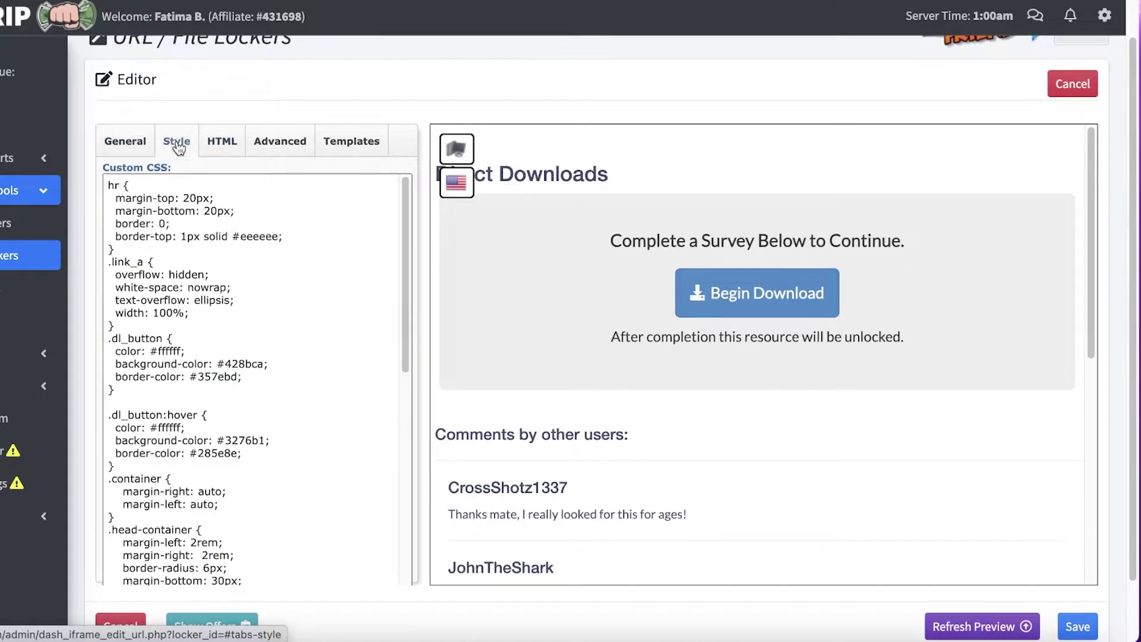
pyautogui.click(348, 147)
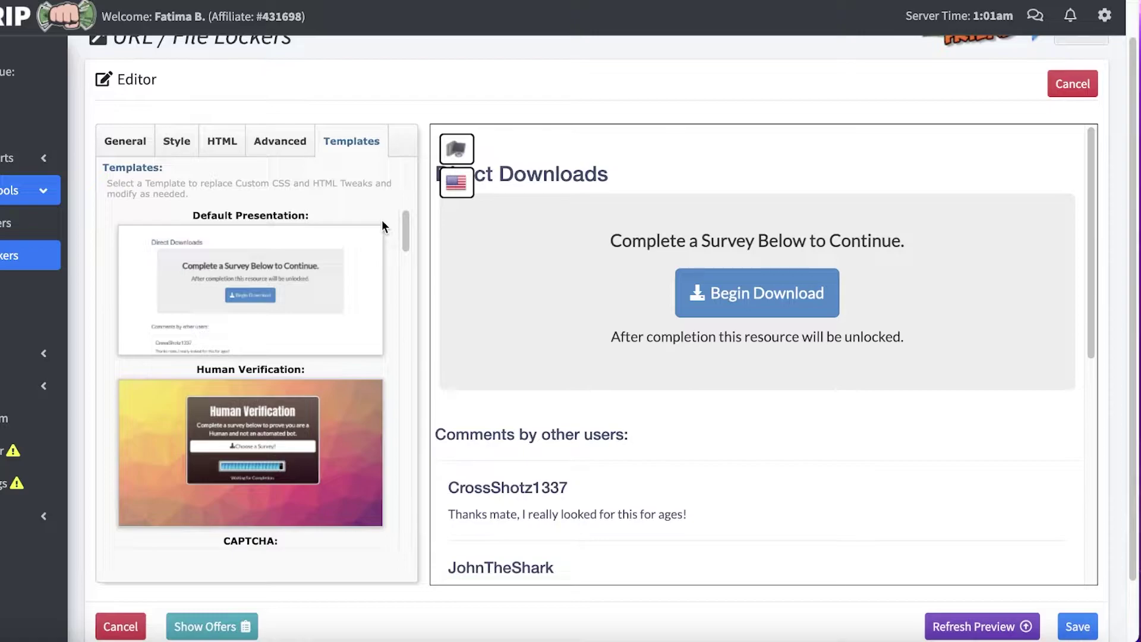
pyautogui.scroll(-2, 381, 232)
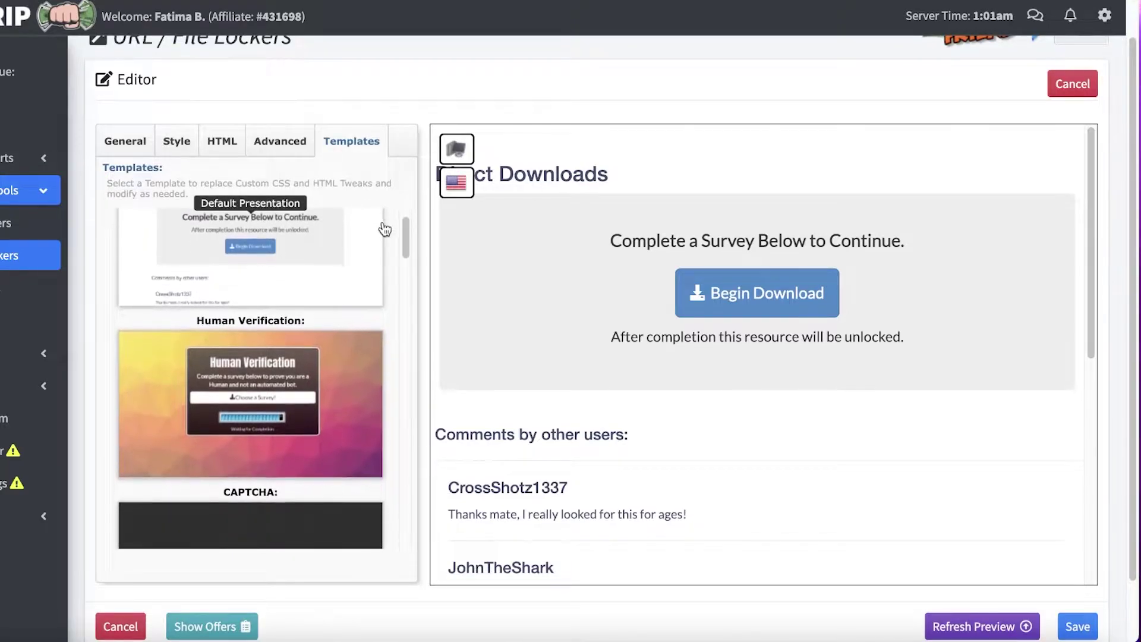
pyautogui.scroll(-2, 392, 250)
pyautogui.scroll(-2, 397, 255)
pyautogui.scroll(-2, 397, 256)
pyautogui.scroll(-2, 393, 258)
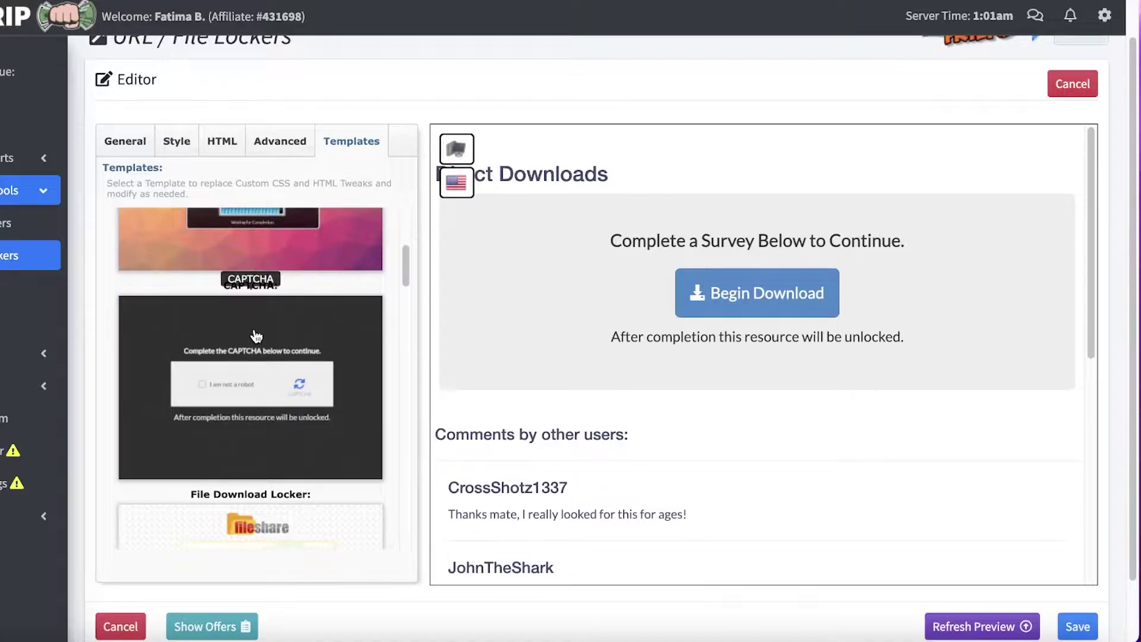
pyautogui.click(249, 355)
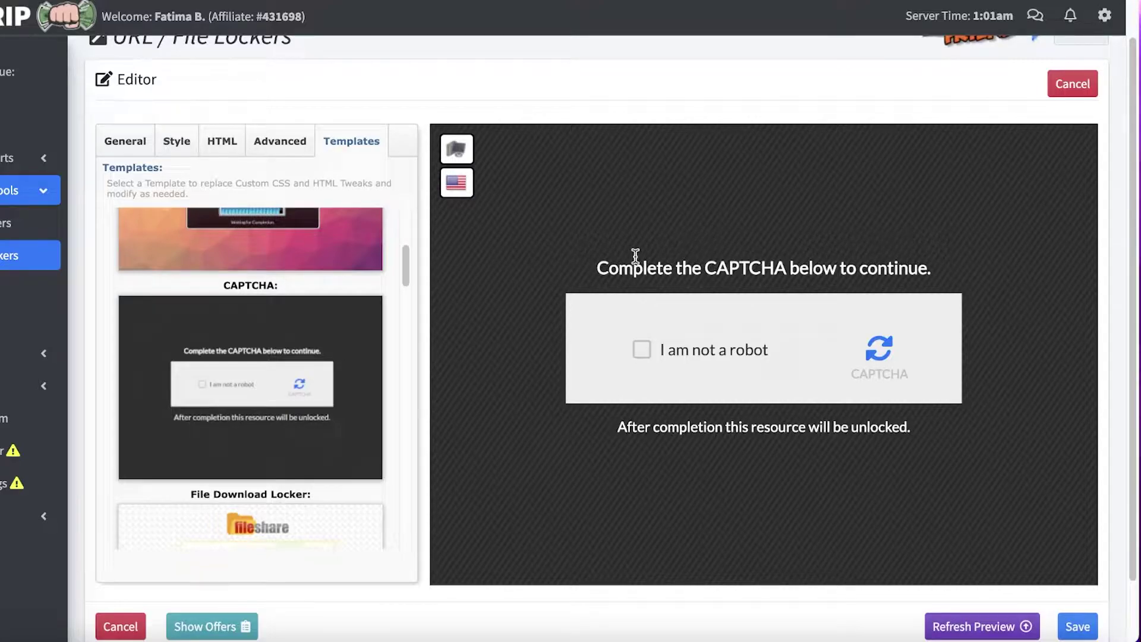
# Open the locker's offer manager and load the offers available for ES | Spain
pyautogui.click(642, 350)
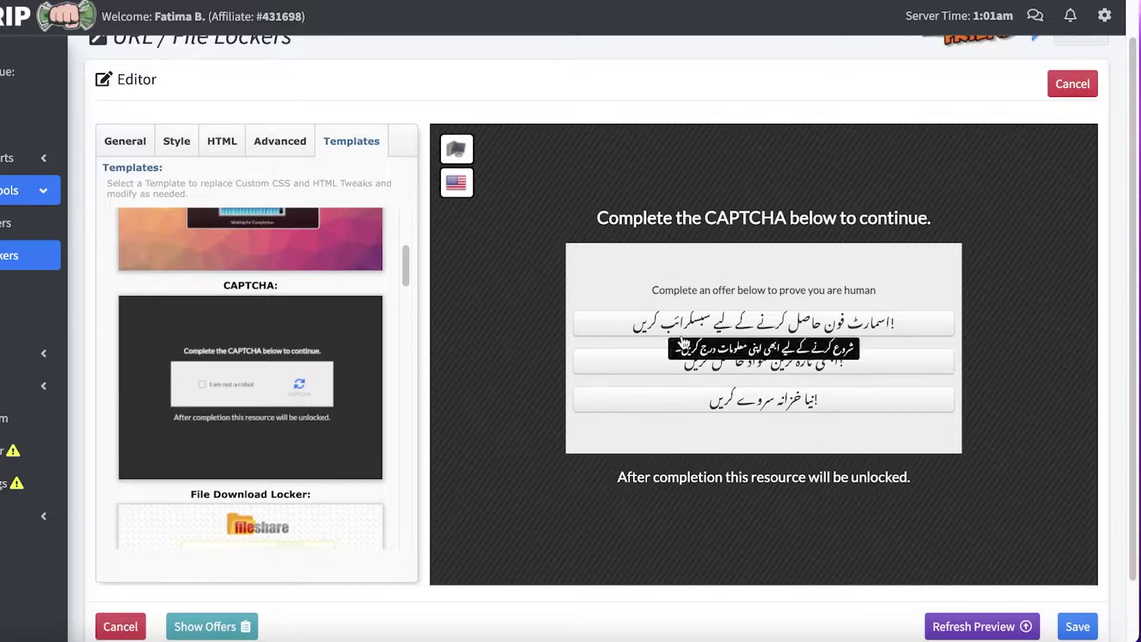
pyautogui.scroll(-1, 571, 445)
pyautogui.click(214, 585)
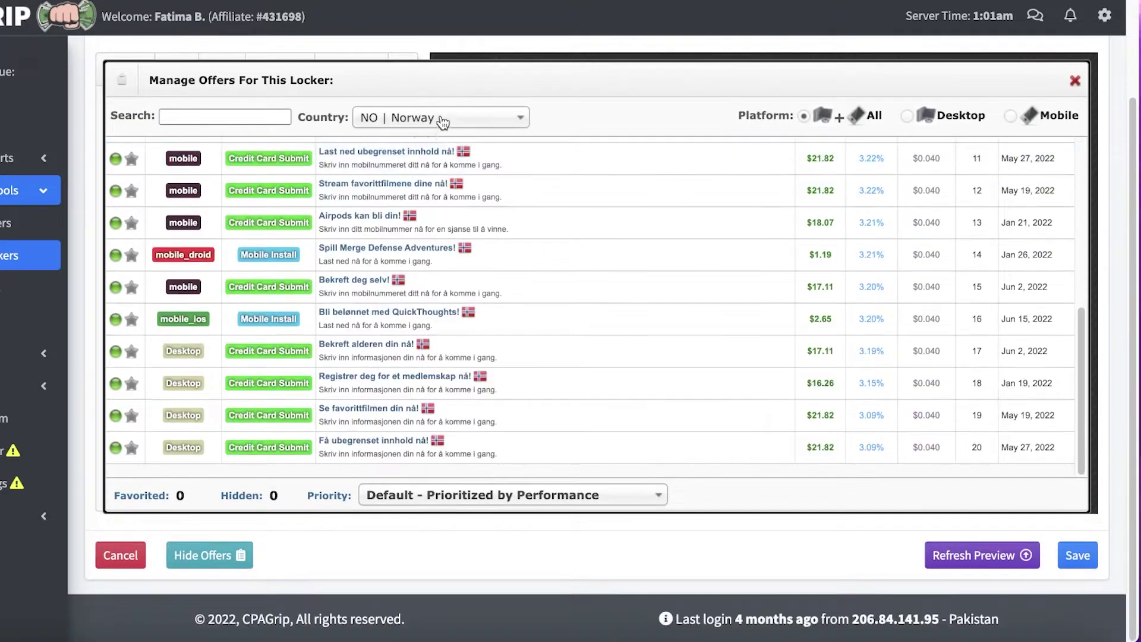
pyautogui.click(441, 118)
pyautogui.scroll(-3, 419, 200)
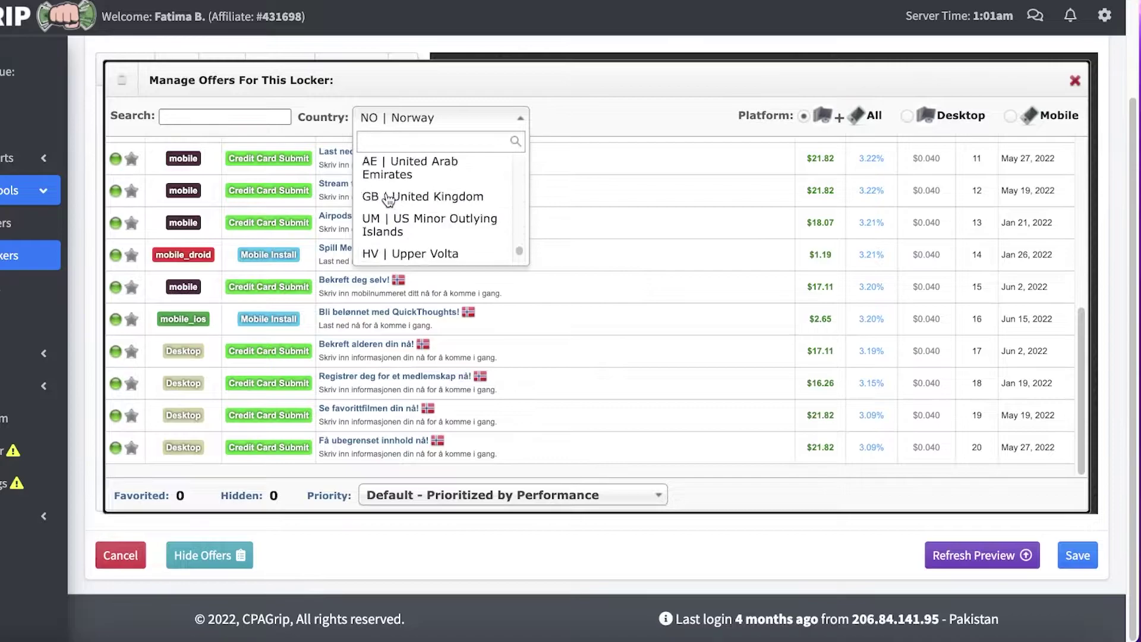
pyautogui.scroll(-10, 389, 198)
pyautogui.scroll(1, 384, 214)
pyautogui.scroll(-1, 378, 222)
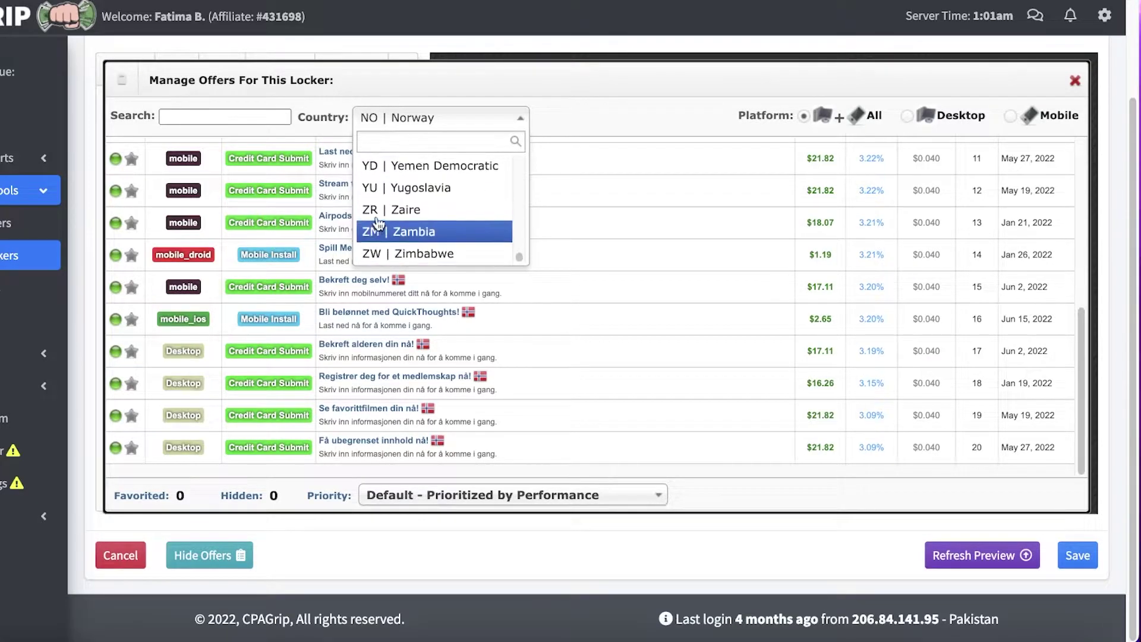
pyautogui.scroll(3, 378, 221)
pyautogui.scroll(2, 378, 221)
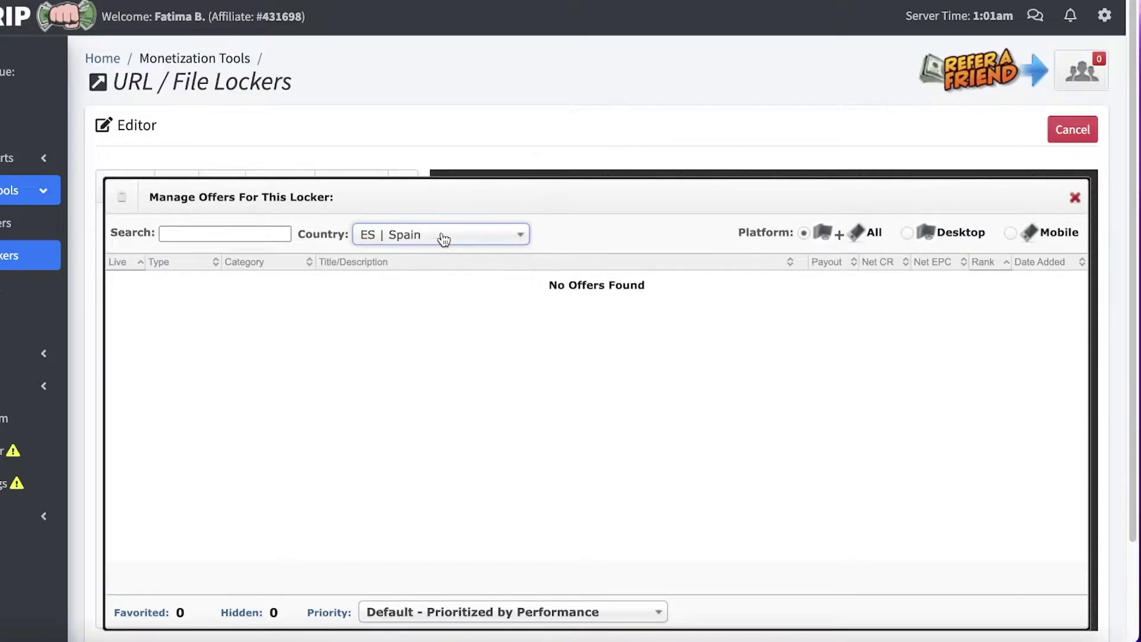
pyautogui.click(444, 236)
pyautogui.click(576, 220)
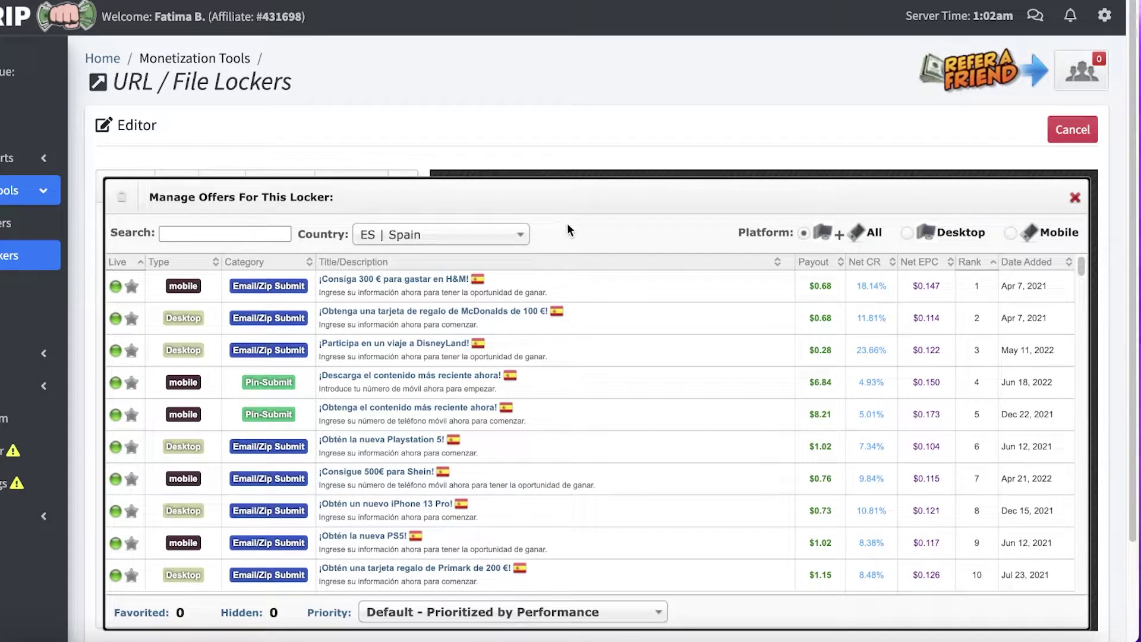
pyautogui.scroll(-1, 664, 222)
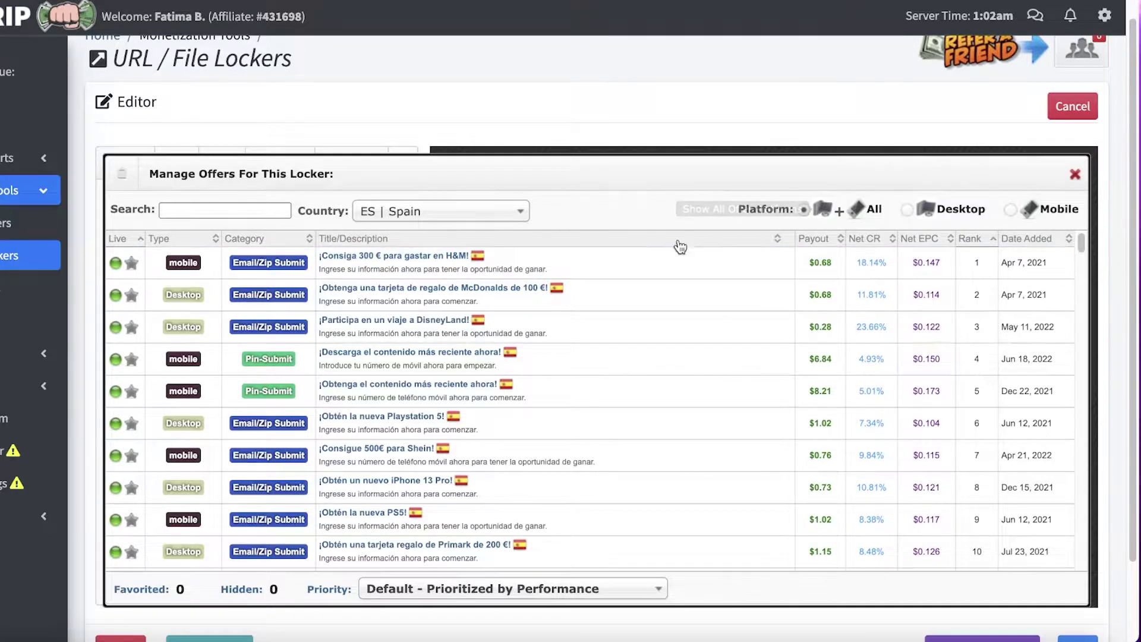
# Toggle the platform filters, then hide the H&M, McDonalds gift card and DisneyLand offers
pyautogui.click(1023, 210)
pyautogui.click(911, 209)
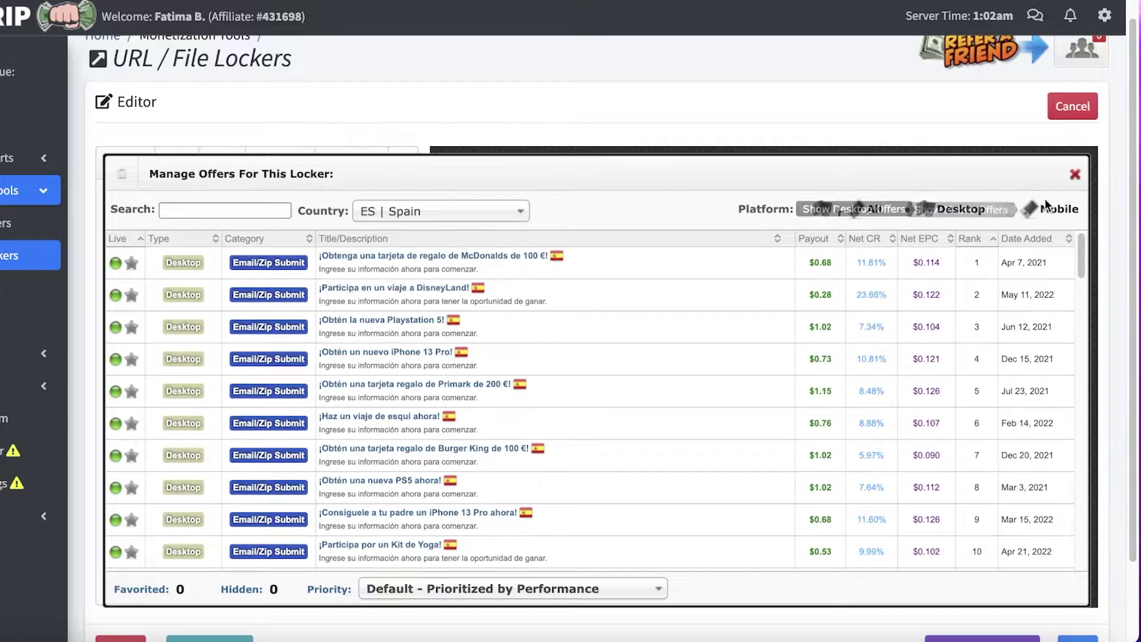
pyautogui.click(856, 209)
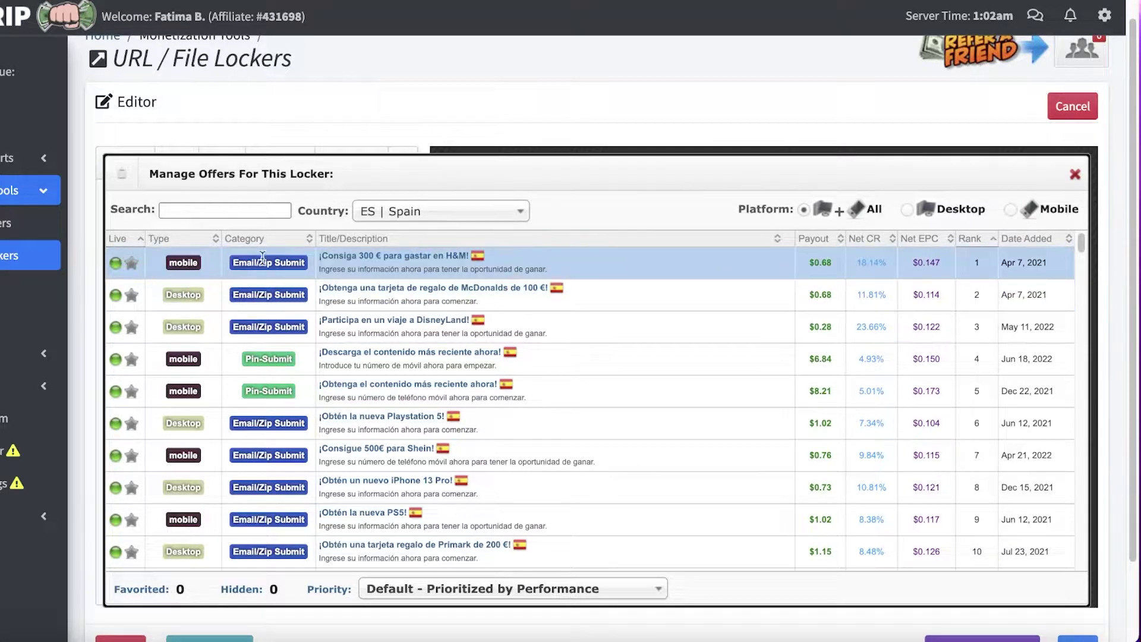
pyautogui.click(116, 262)
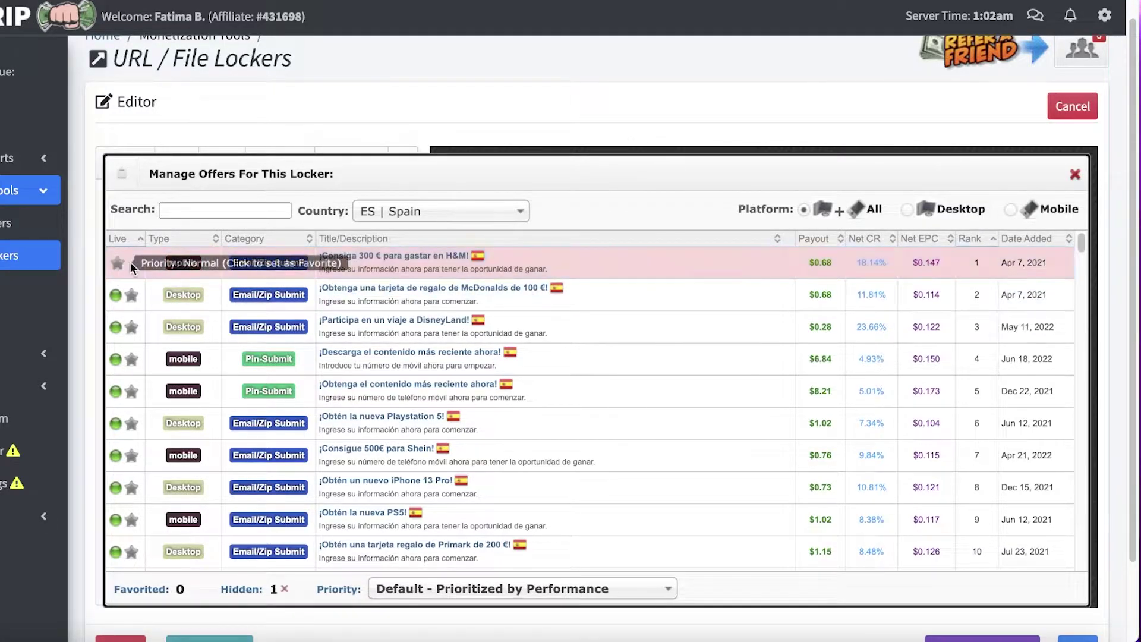
pyautogui.click(114, 295)
pyautogui.click(115, 327)
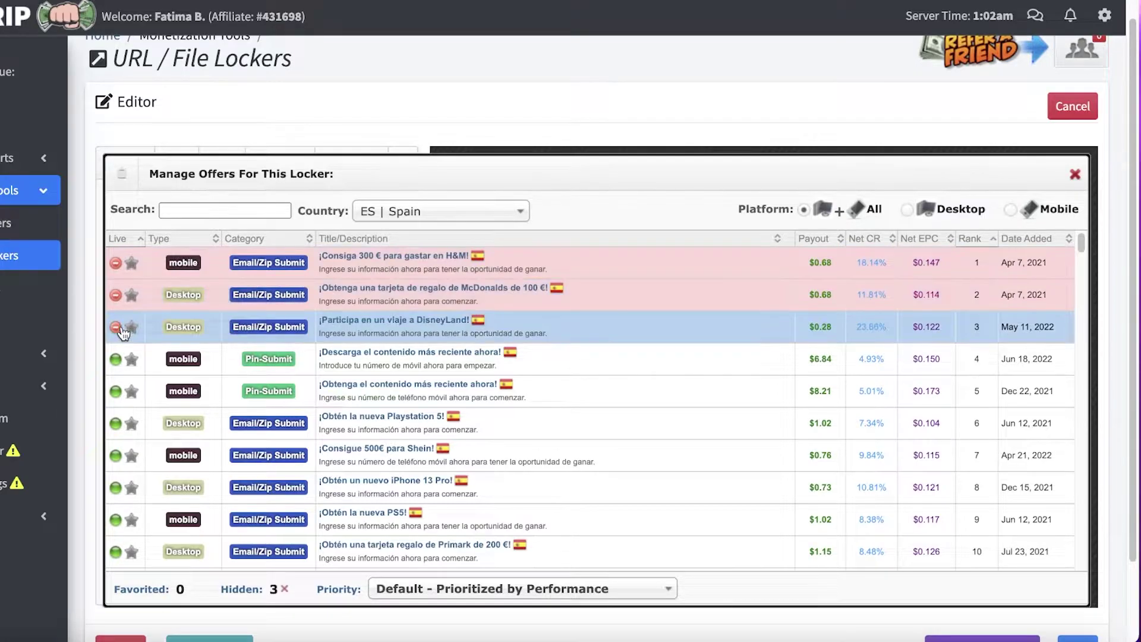
pyautogui.scroll(-5, 570, 401)
pyautogui.scroll(-5, 570, 401)
pyautogui.scroll(-3, 571, 401)
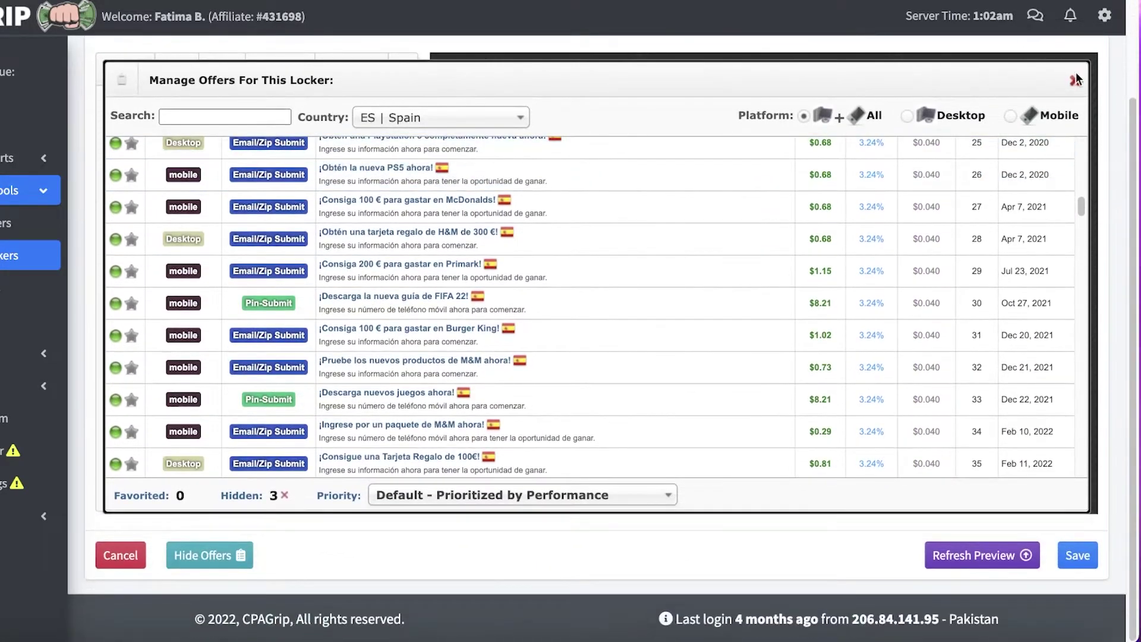
# Close the offer manager and test the CAPTCHA preview, refreshing it twice
pyautogui.click(1075, 80)
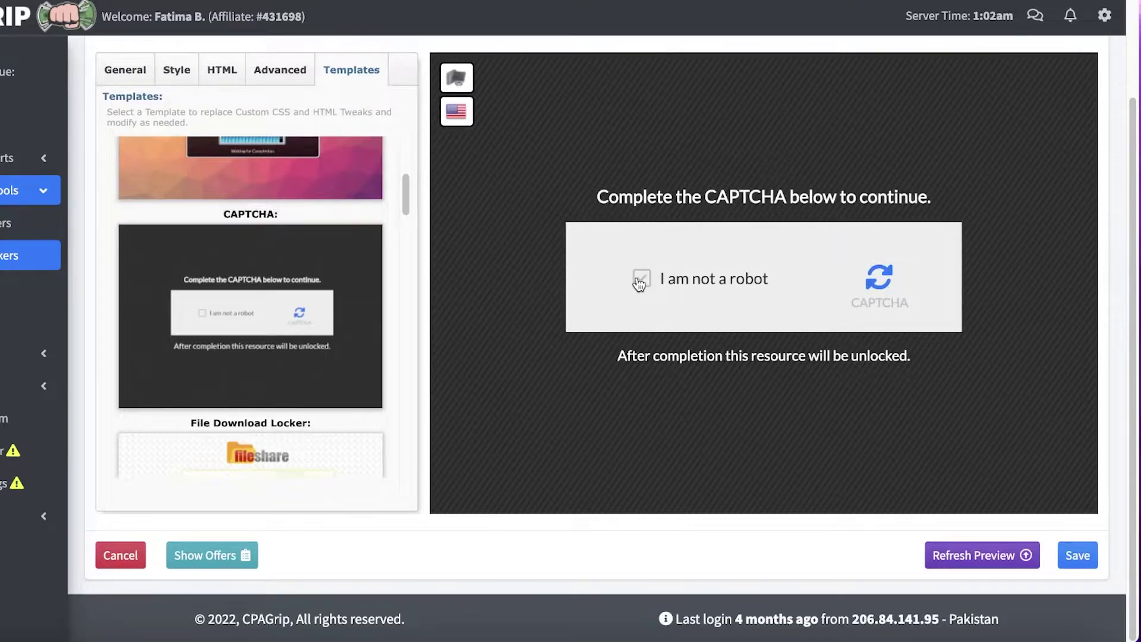
pyautogui.click(640, 279)
pyautogui.click(761, 285)
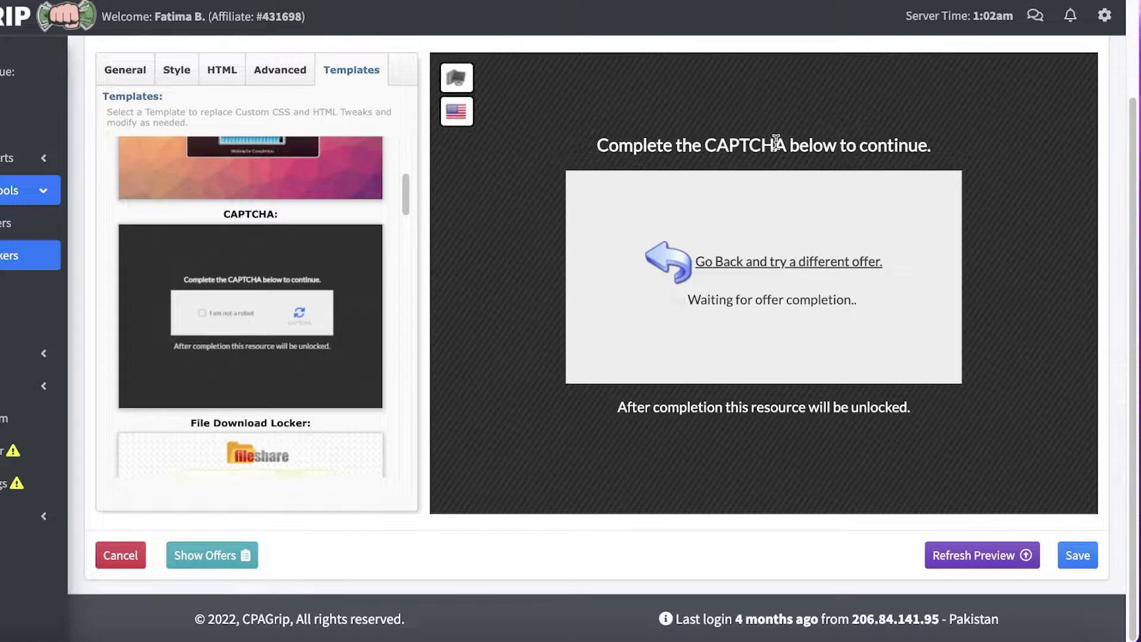
pyautogui.click(978, 555)
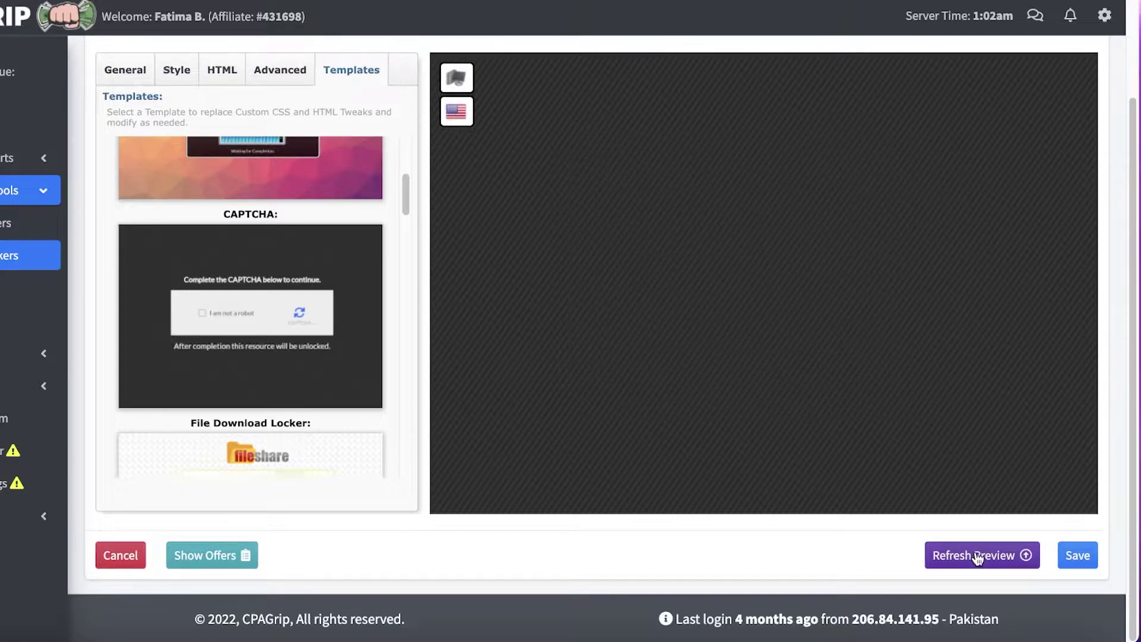
pyautogui.click(687, 312)
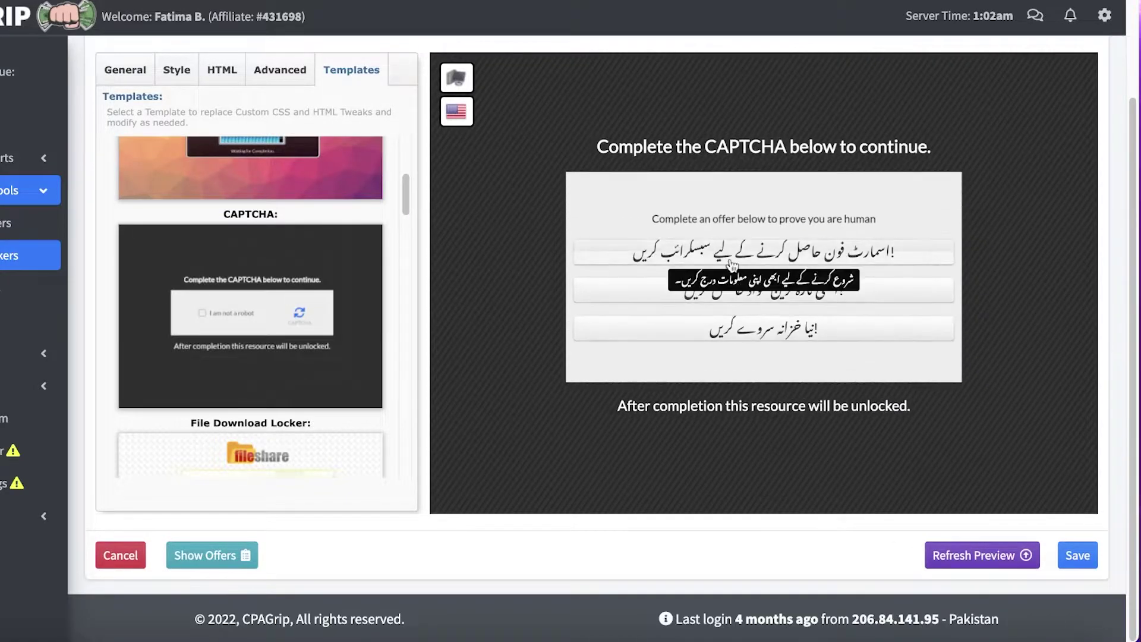
pyautogui.click(978, 555)
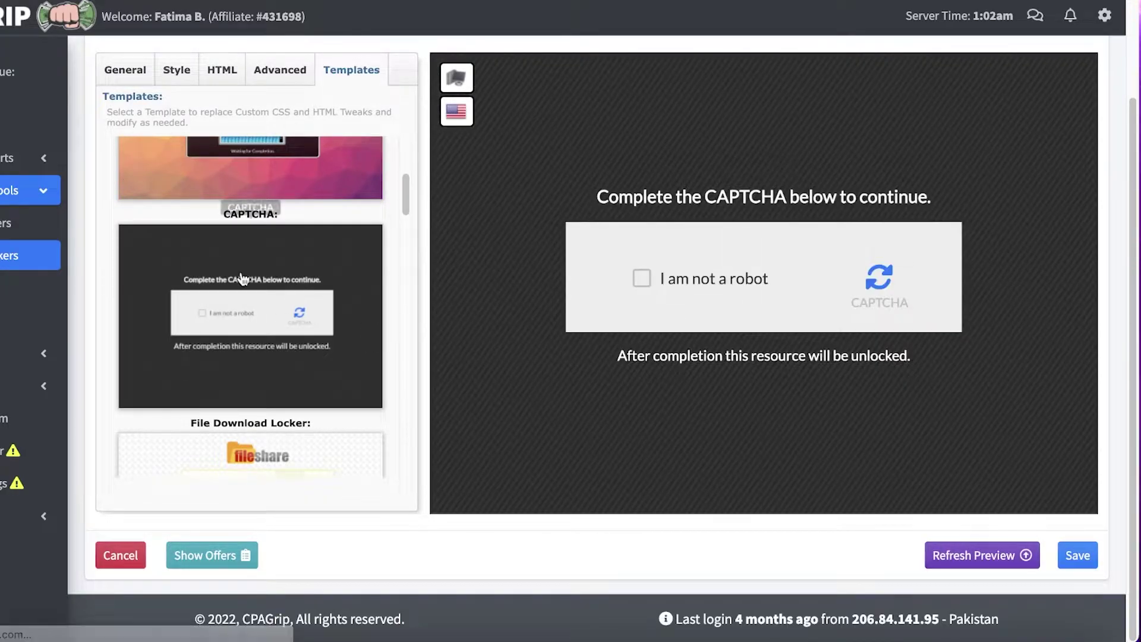
# Reapply the CAPTCHA template and attempt to save, triggering the blank Locked URL warning
pyautogui.click(249, 294)
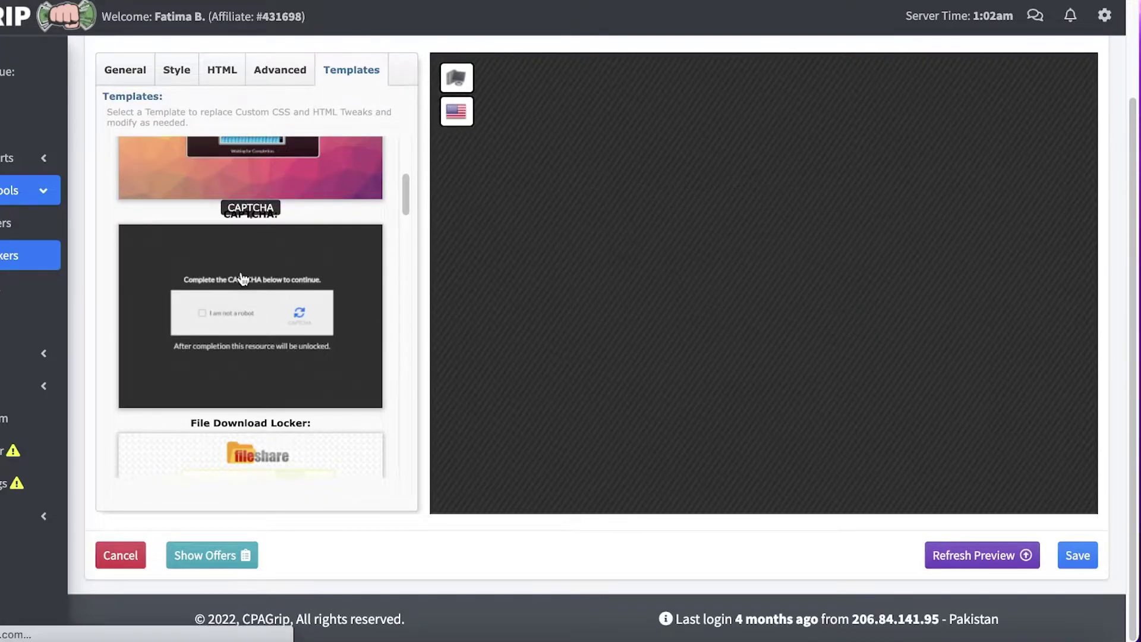
pyautogui.scroll(1, 243, 279)
pyautogui.click(1077, 554)
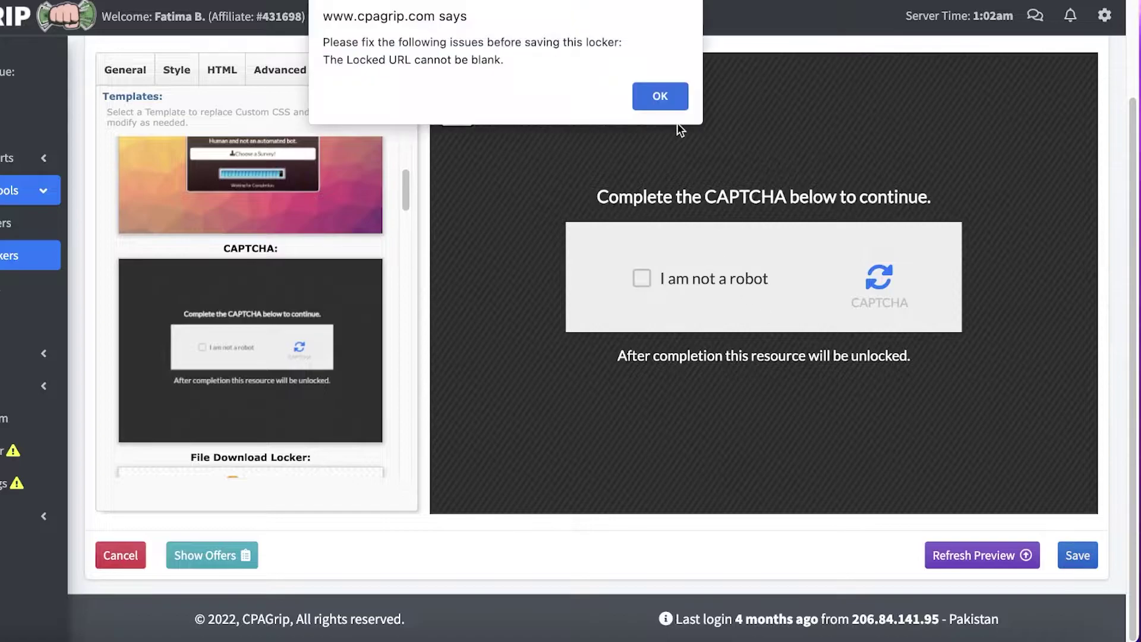
# Dismiss the warning and replace the default locker name and header text in general settings
pyautogui.click(659, 95)
pyautogui.click(125, 70)
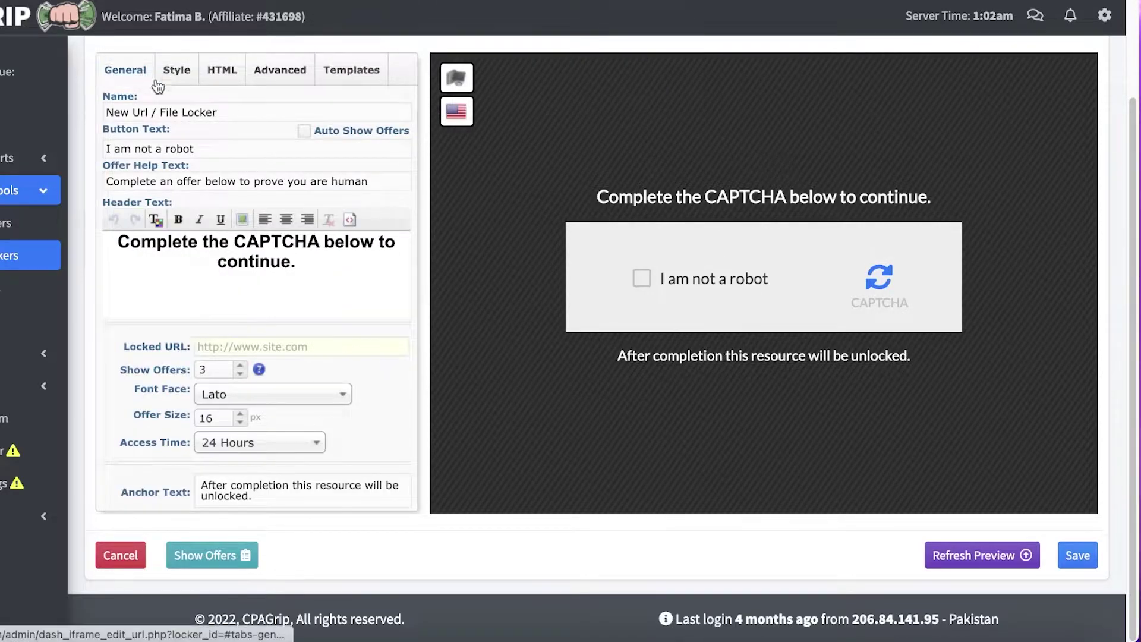
pyautogui.moveTo(218, 111); pyautogui.dragTo(105, 111)
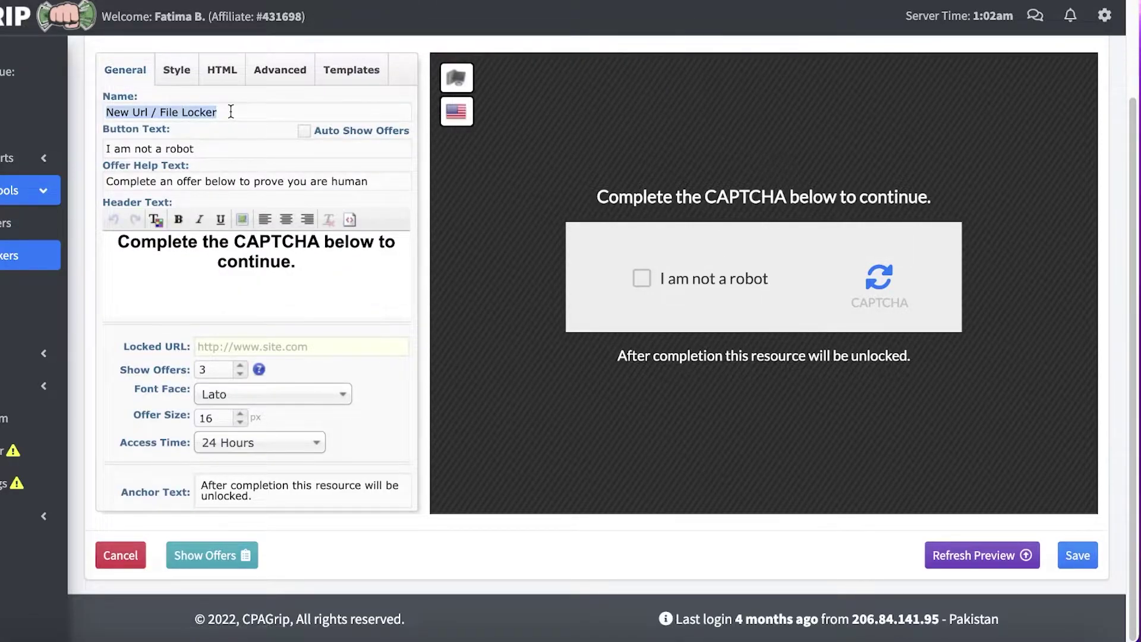
pyautogui.write('Sample')
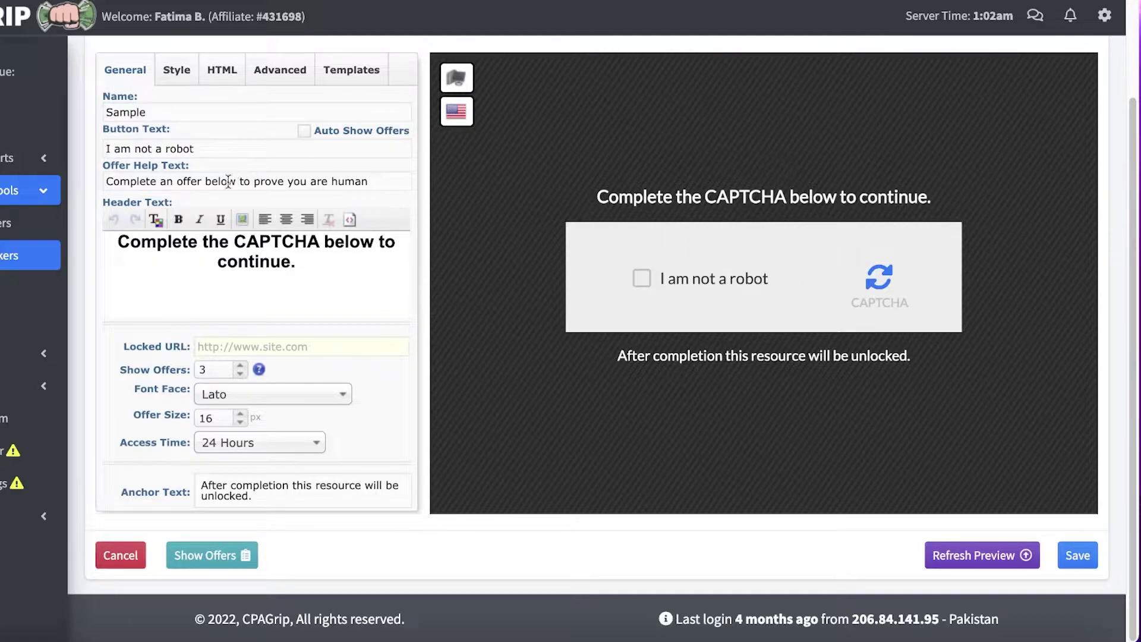
pyautogui.moveTo(303, 259); pyautogui.dragTo(169, 227)
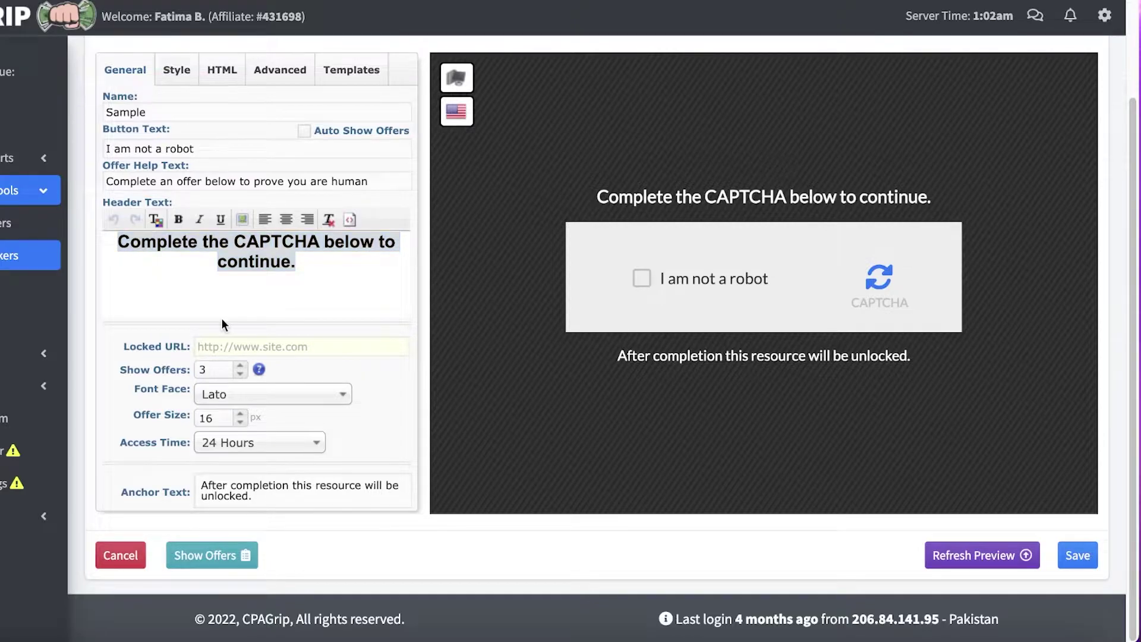
pyautogui.click(236, 348)
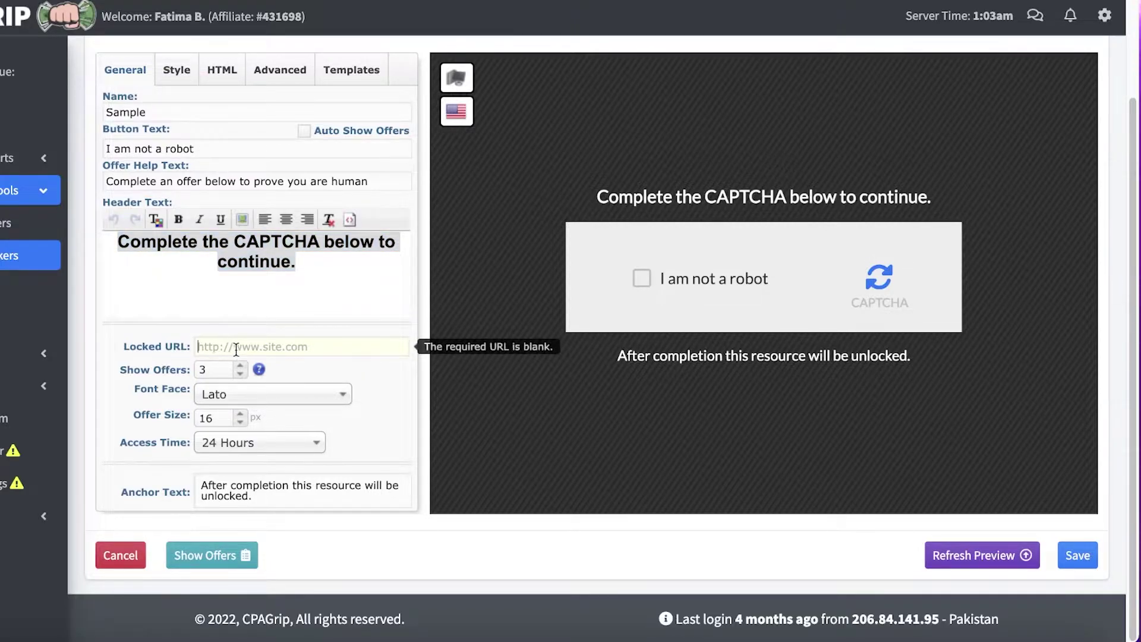
pyautogui.rightClick(235, 348)
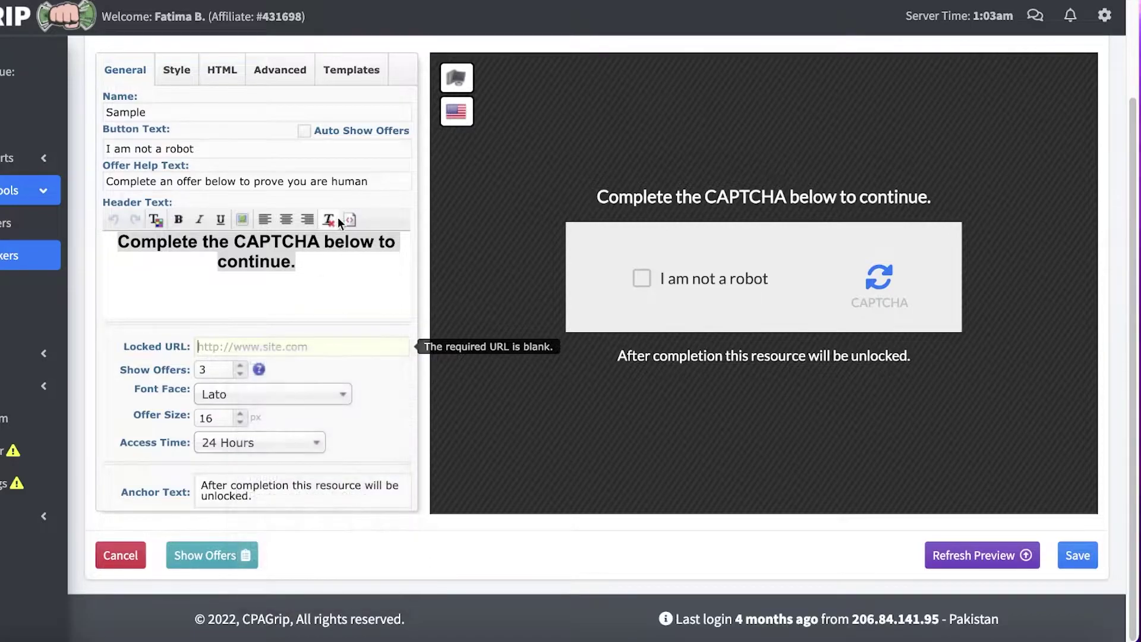
pyautogui.click(355, 314)
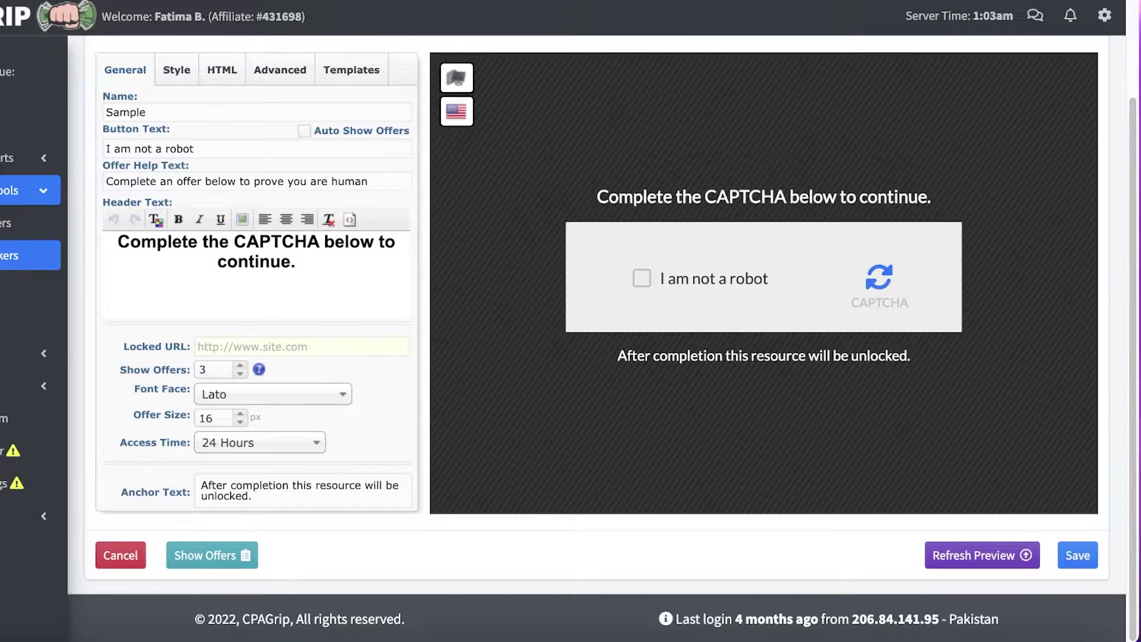
# Load wix.com in a new tab and paste the Wix site address as the Locked URL
pyautogui.hotkey('ctrl', 't')
pyautogui.write('wix.com')
pyautogui.press('Return')
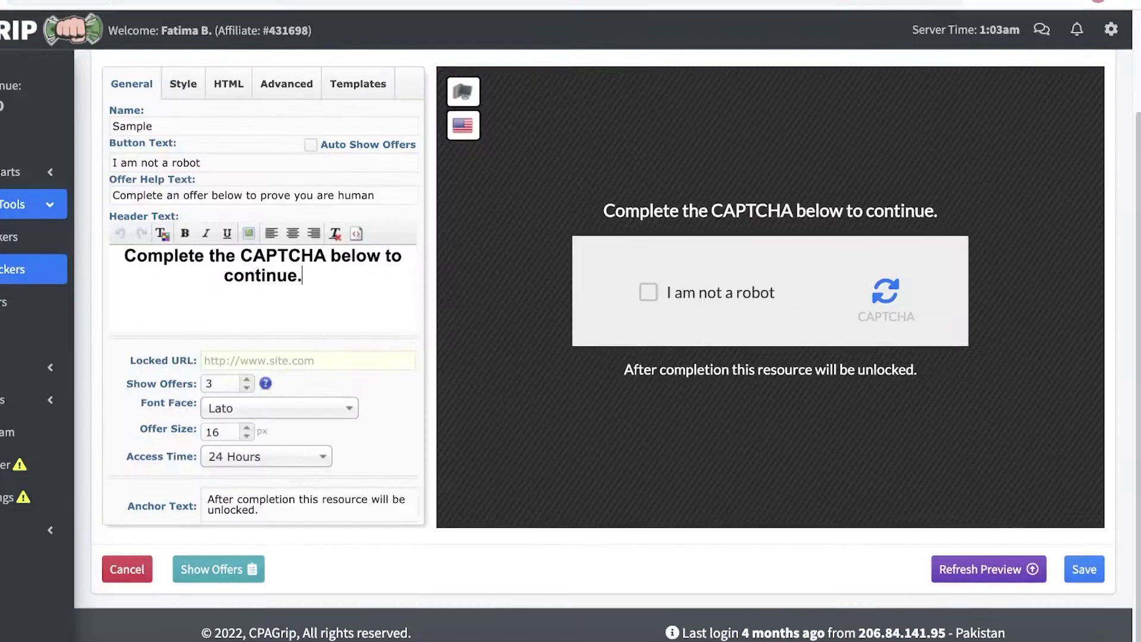
pyautogui.scroll(-1, 337, 303)
pyautogui.rightClick(269, 346)
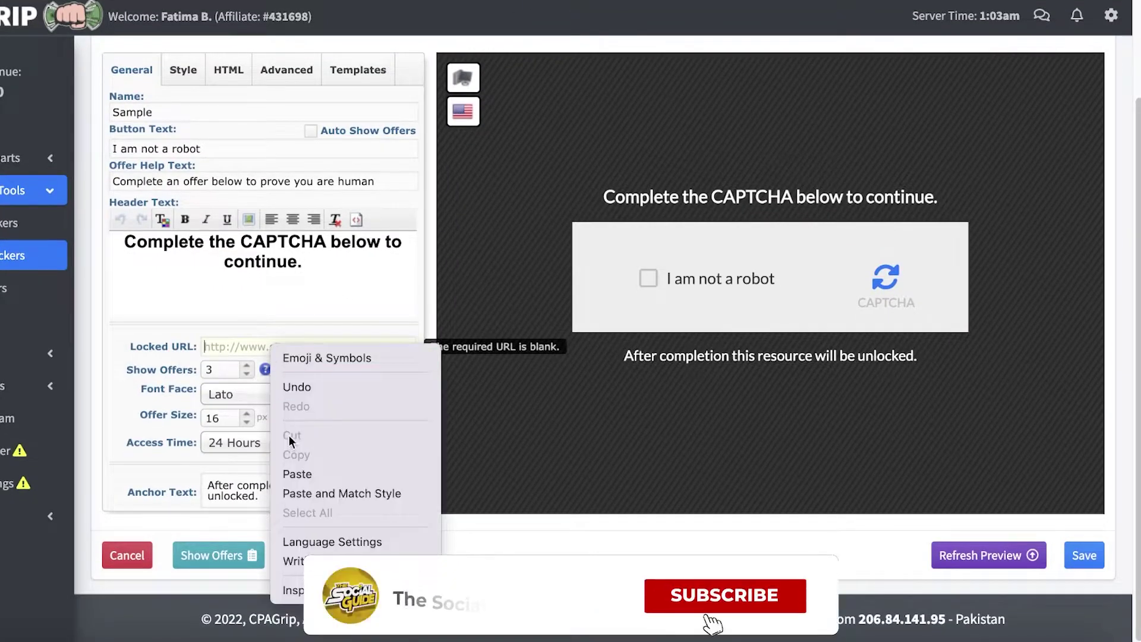
pyautogui.click(298, 474)
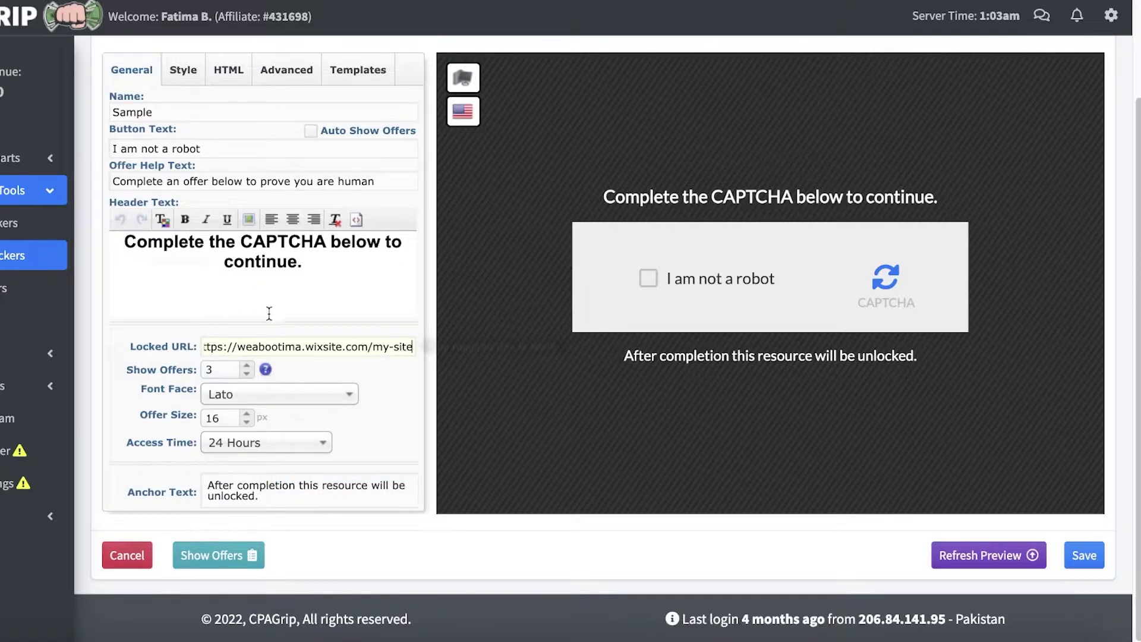
# Keep Lato as the font face, leave the anchor text as is and save the Sample locker
pyautogui.click(350, 393)
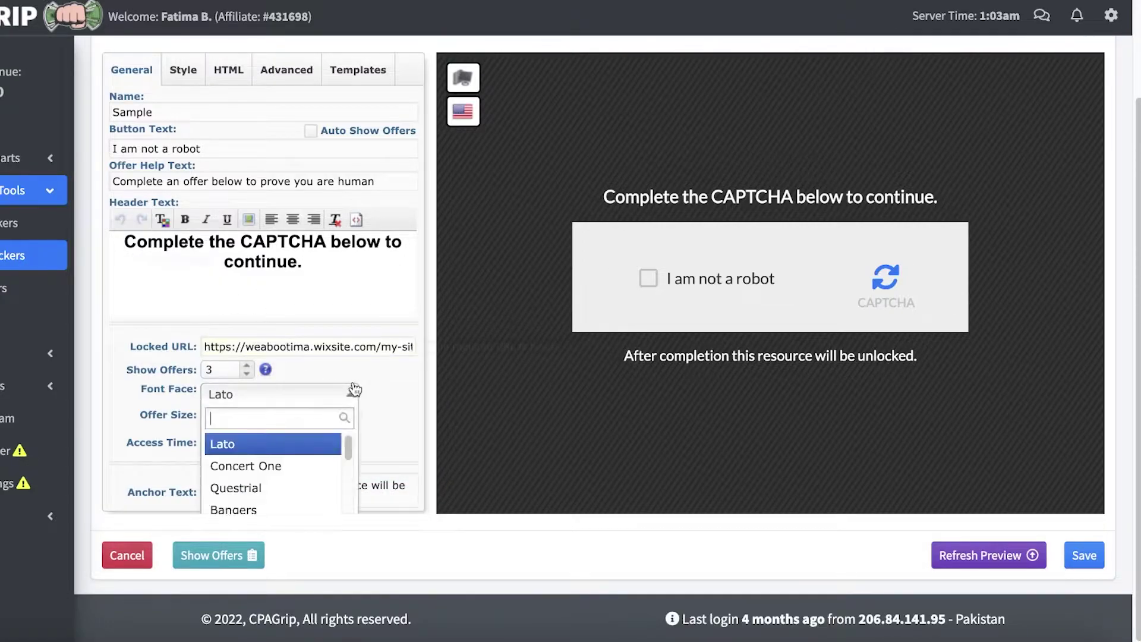
pyautogui.click(363, 372)
pyautogui.click(329, 393)
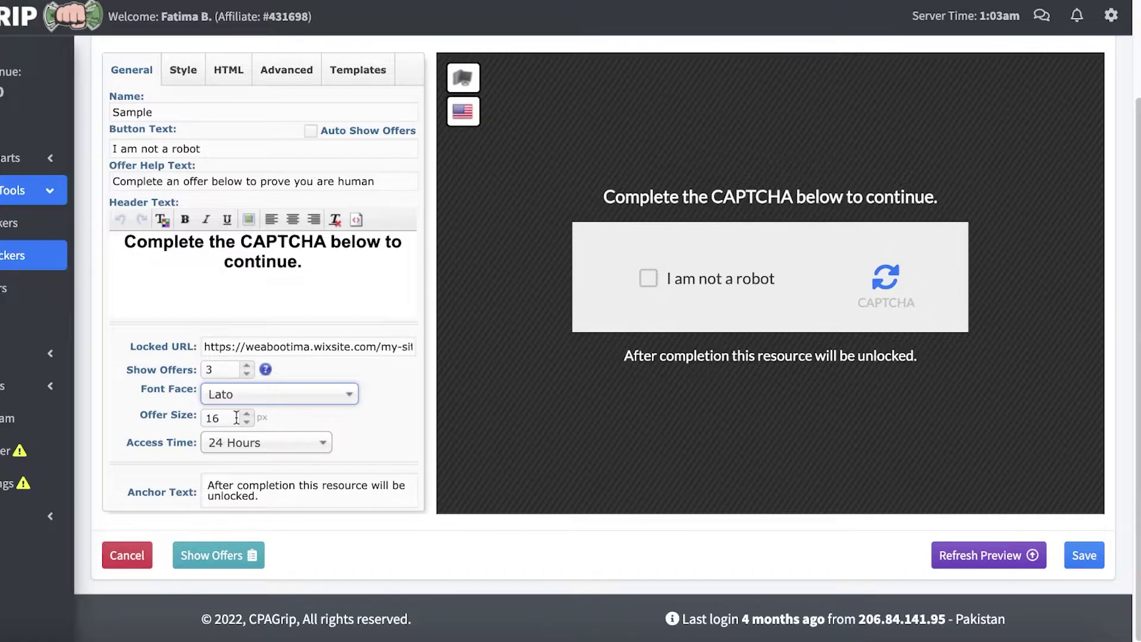
pyautogui.moveTo(258, 485); pyautogui.dragTo(238, 484)
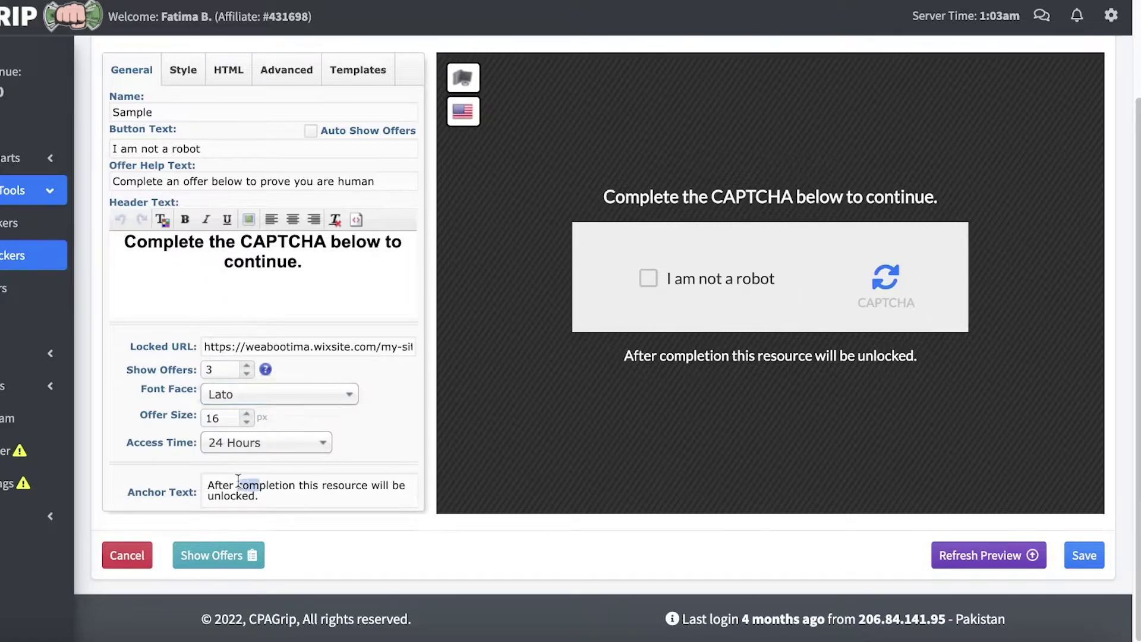
pyautogui.click(328, 484)
pyautogui.click(1084, 554)
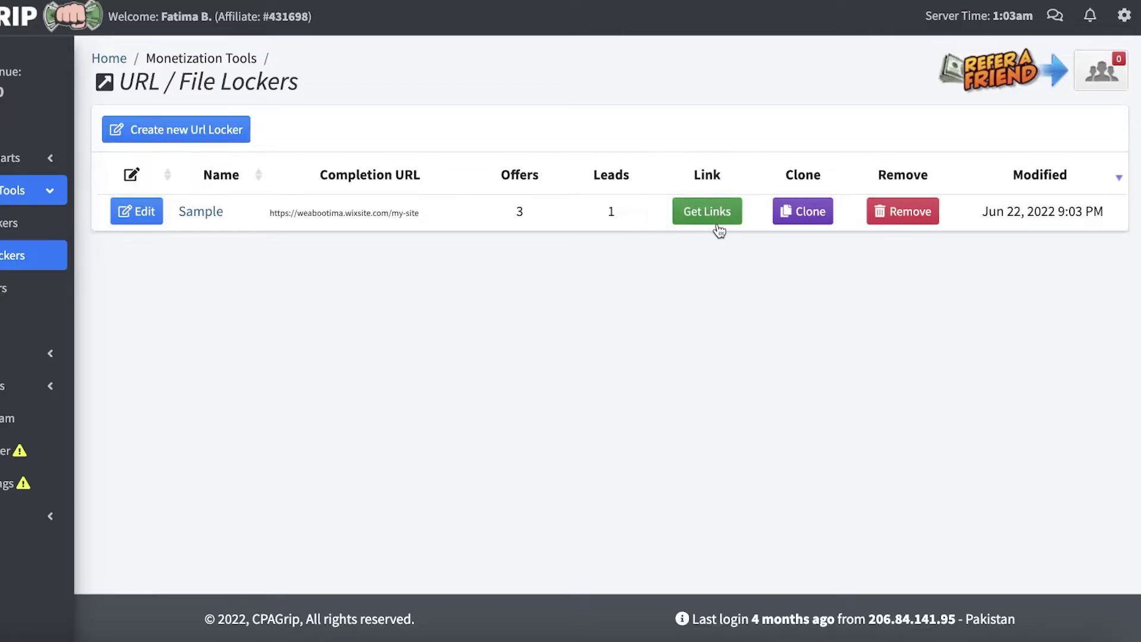
# Generate the Sample locker's getafilenow.com link and copy it to the clipboard
pyautogui.click(736, 215)
pyautogui.click(358, 277)
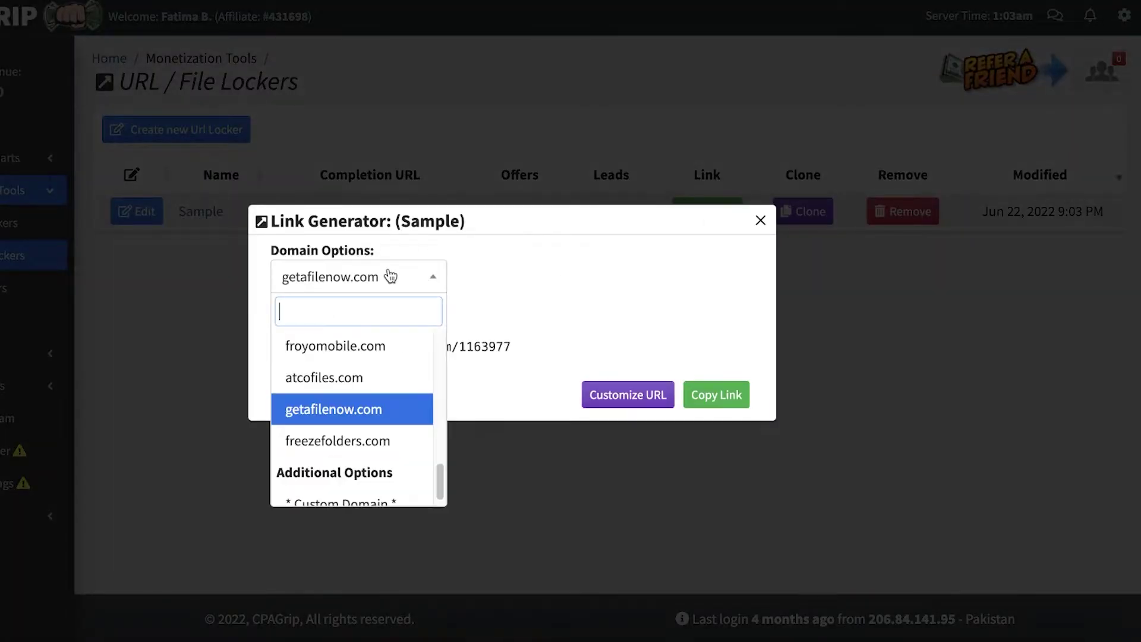
pyautogui.moveTo(513, 346); pyautogui.dragTo(280, 345)
pyautogui.rightClick(499, 347)
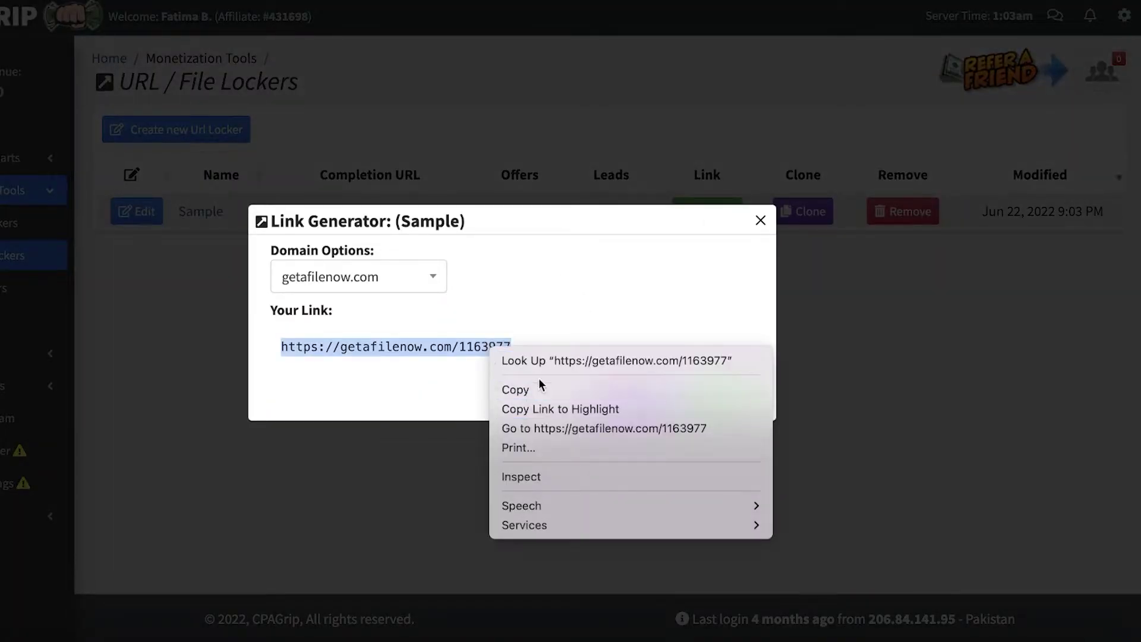
pyautogui.click(514, 389)
pyautogui.click(721, 395)
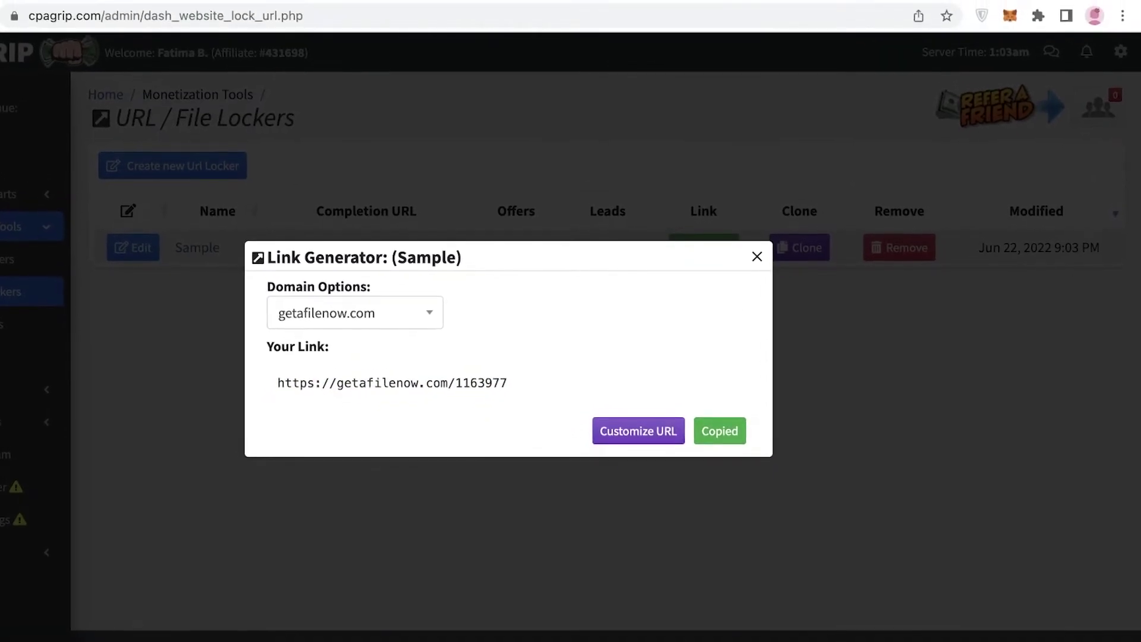
# Switch to the Wix tab and ready the address bar for pasting the link
pyautogui.click(868, 20)
pyautogui.click(807, 14)
pyautogui.rightClick(807, 14)
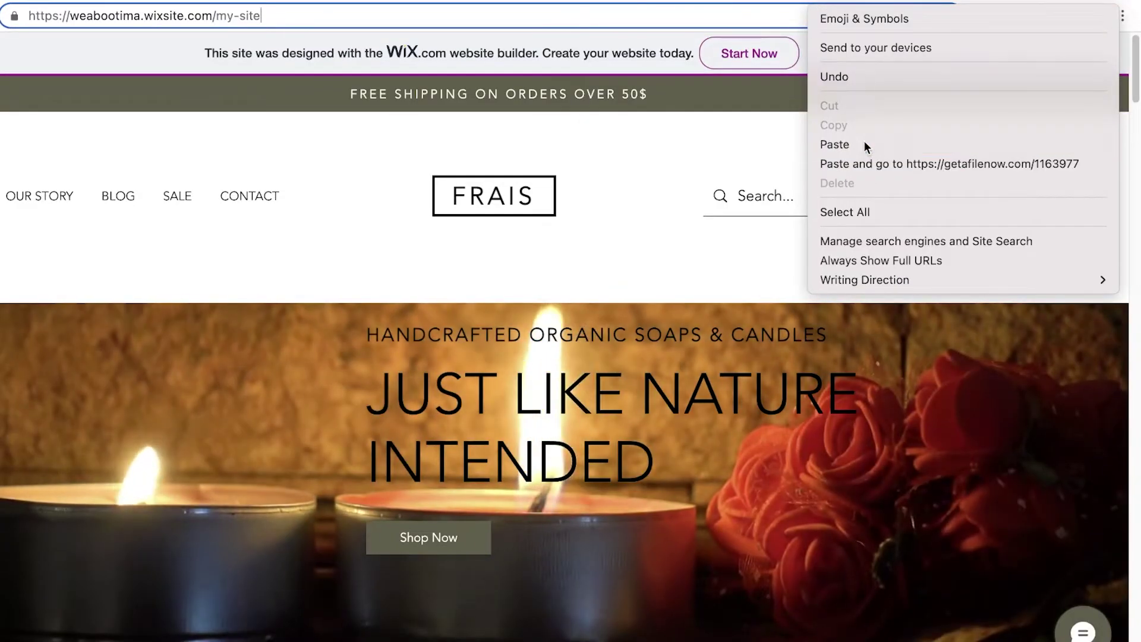
# Paste the getafilenow locker link into the address bar and load its CAPTCHA page
pyautogui.click(864, 142)
pyautogui.rightClick(802, 16)
pyautogui.press('Escape')
pyautogui.tripleClick(868, 16)
pyautogui.rightClick(867, 15)
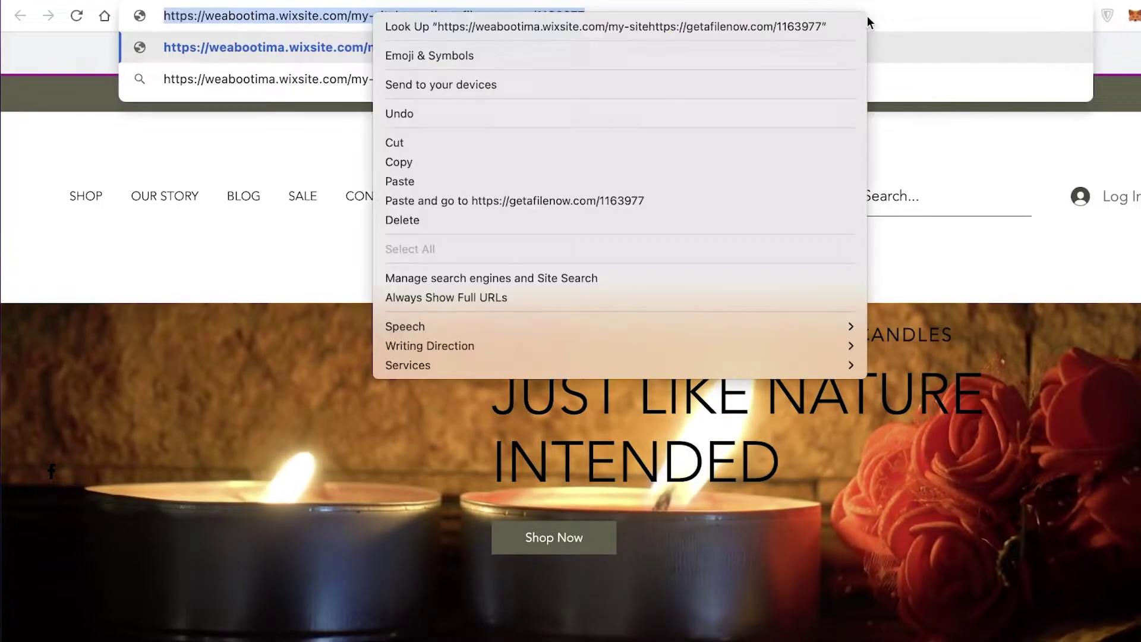
pyautogui.click(675, 185)
pyautogui.hotkey('ctrl', 'v')
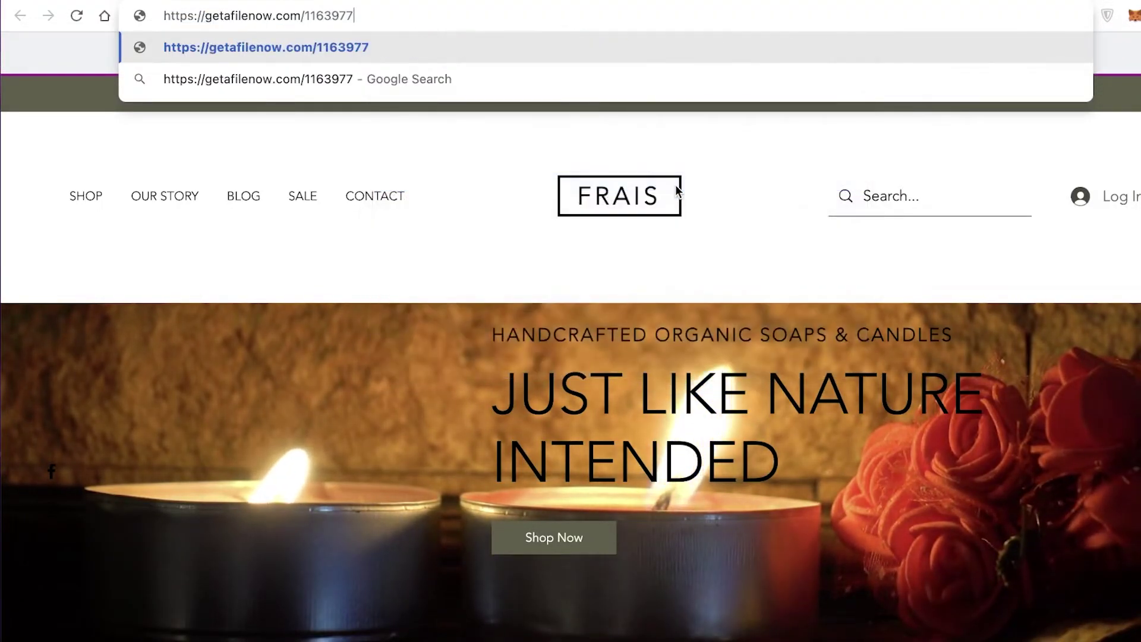
pyautogui.press('Return')
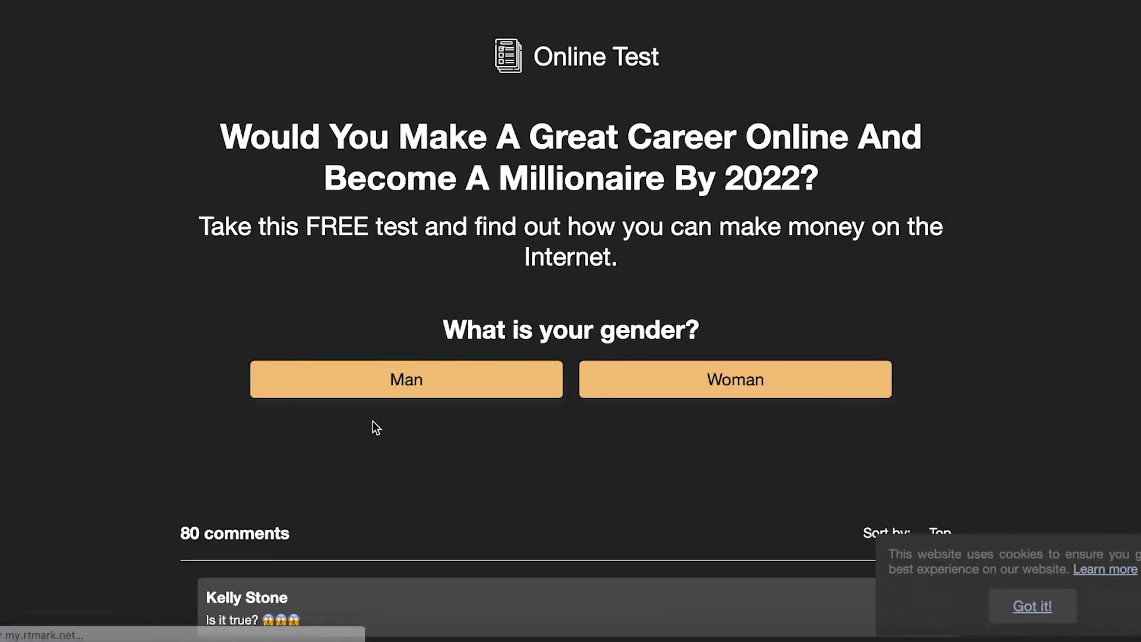
# Try an offer, go back to the locker page, then leave it
pyautogui.click(866, 13)
pyautogui.click(593, 301)
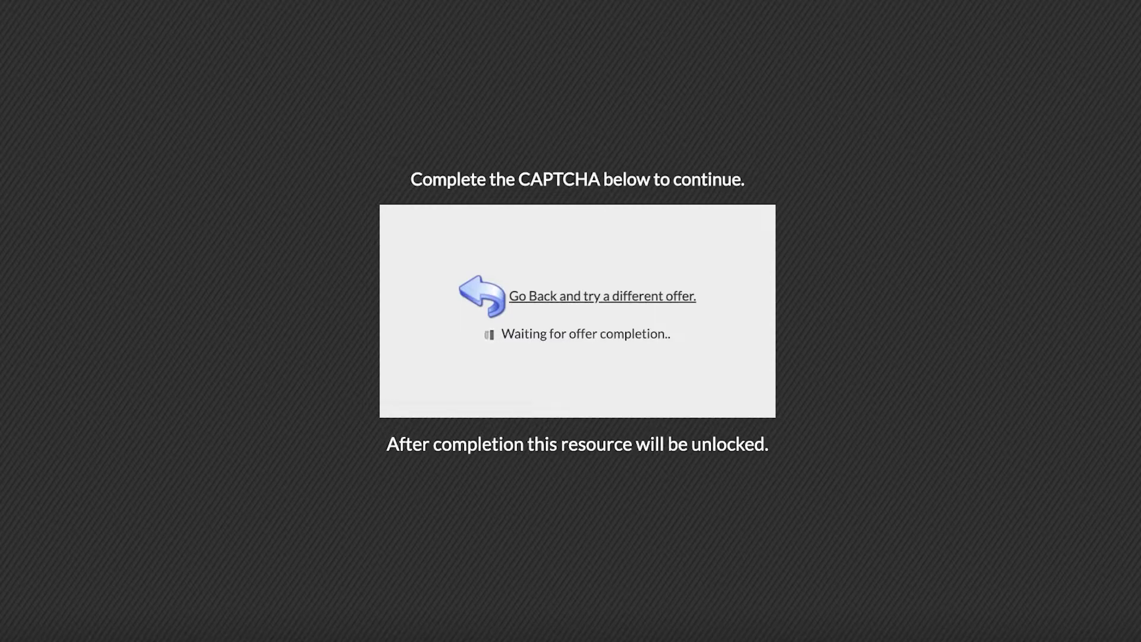
pyautogui.hotkey('ctrl', 'w')
# Confirm leaving the offer page and close the Link Generator dialog in CPAGrip
pyautogui.click(628, 228)
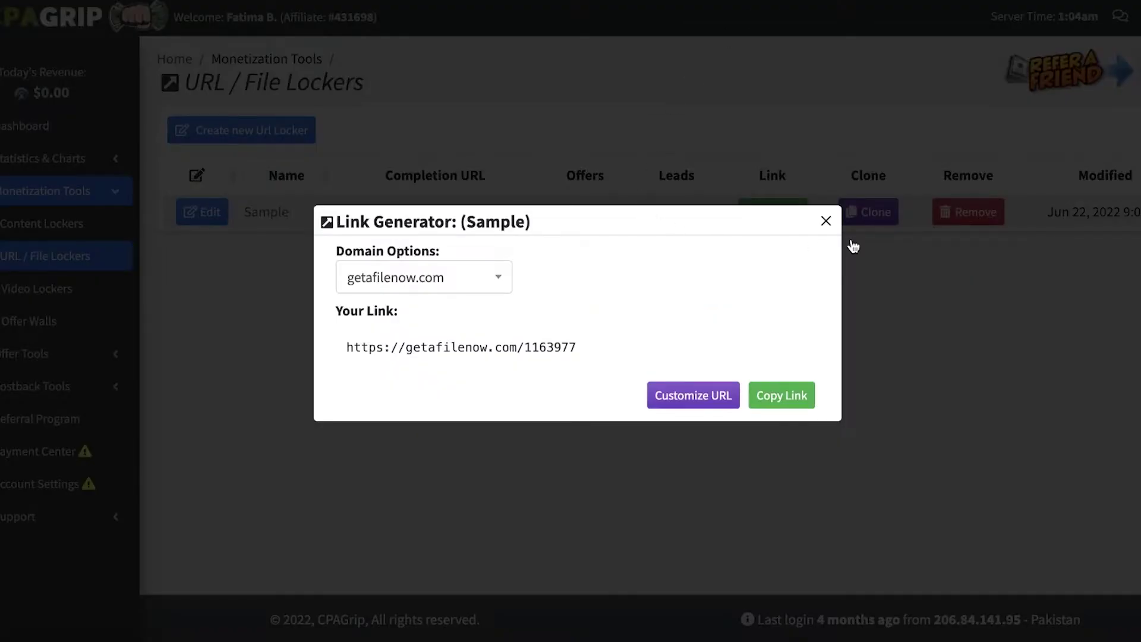
pyautogui.click(825, 222)
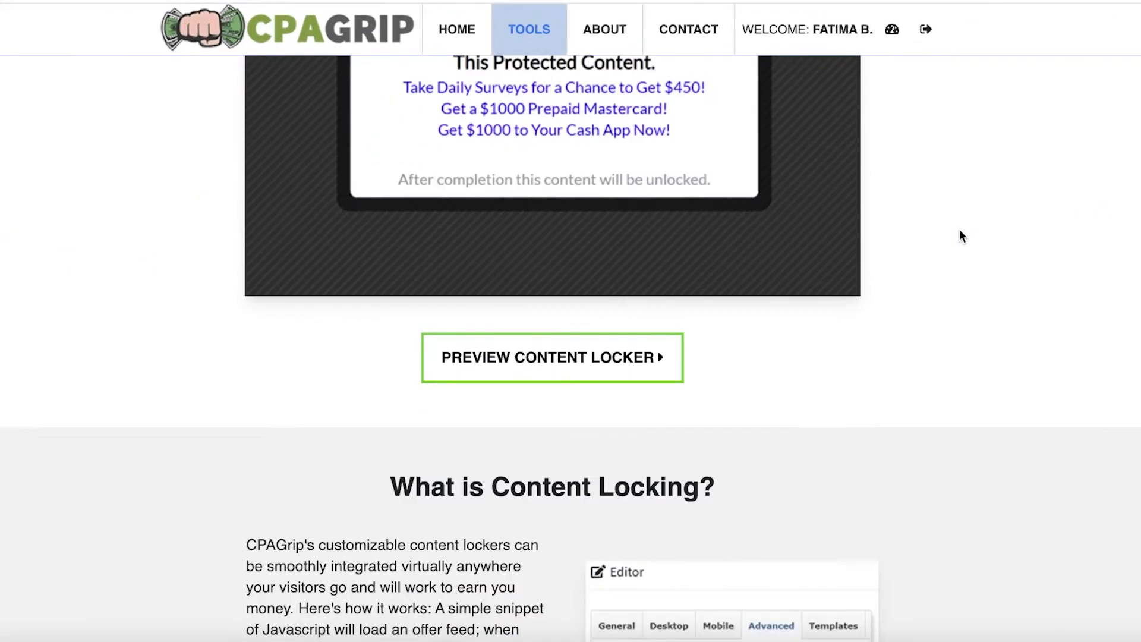
pyautogui.scroll(-10, 959, 229)
pyautogui.scroll(12, 959, 229)
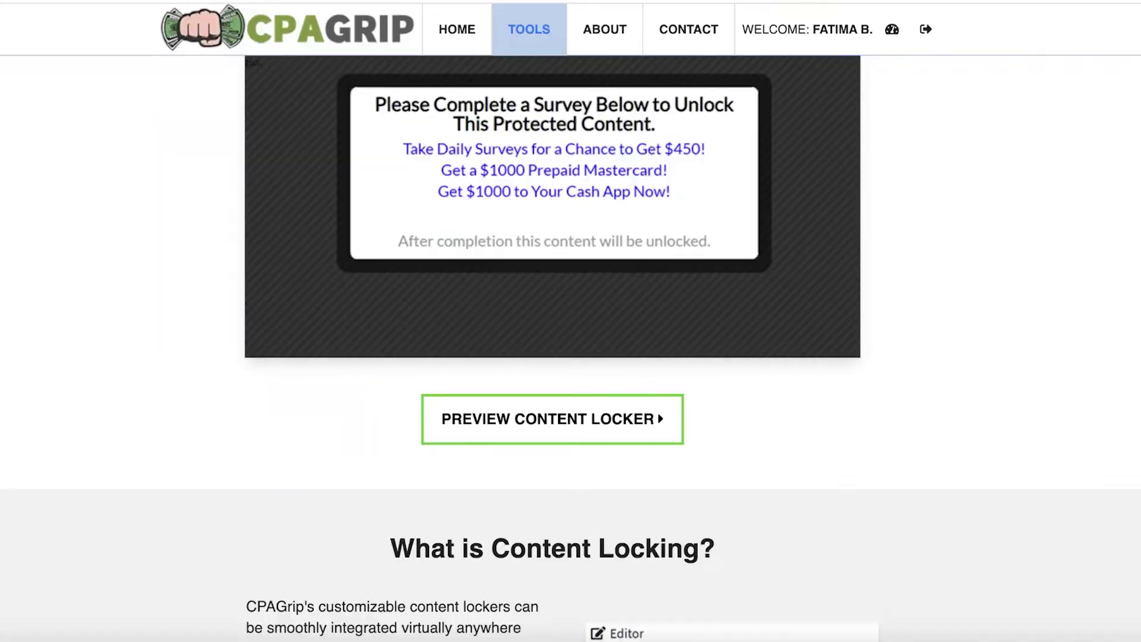
# Start a new content locker from the Content Lockers list, agreeing to the terms
pyautogui.click(115, 230)
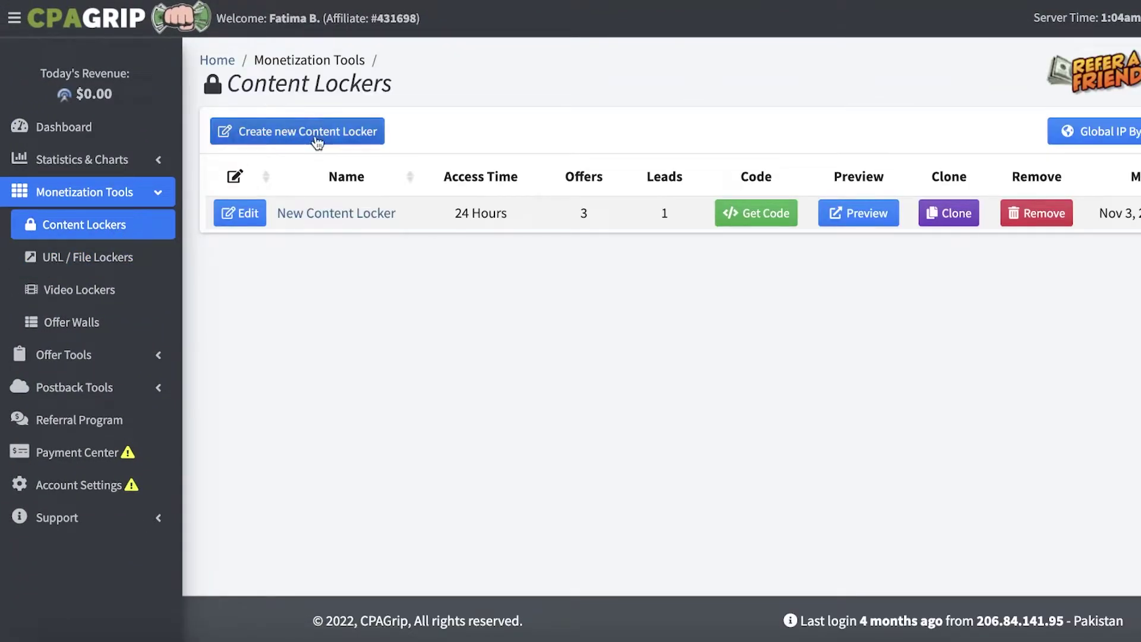
pyautogui.click(316, 135)
pyautogui.click(264, 572)
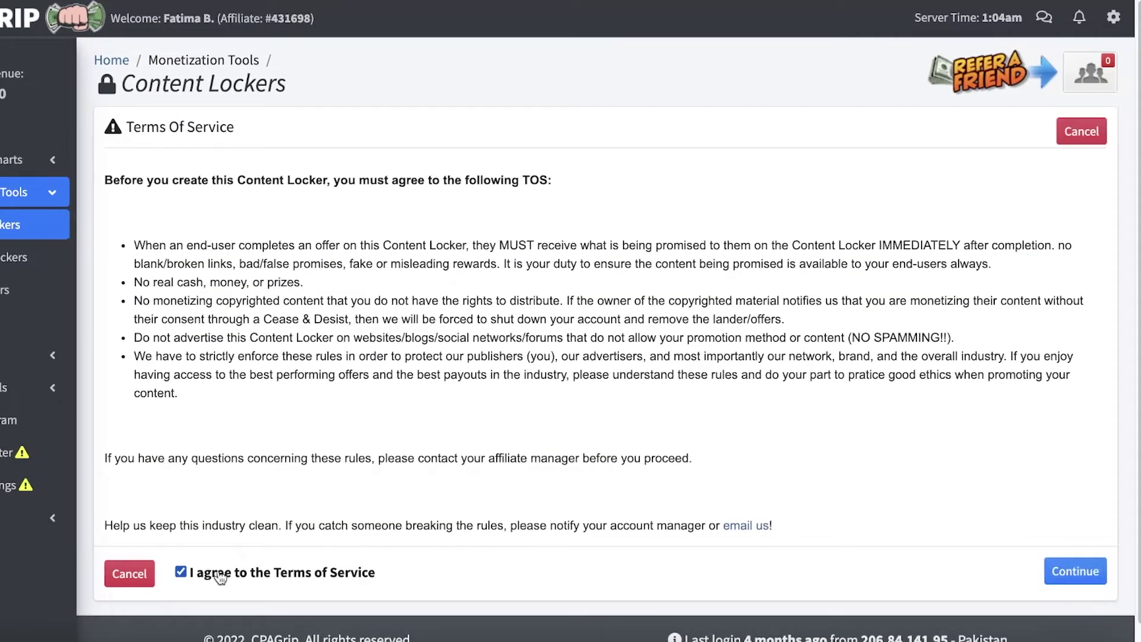
pyautogui.click(1075, 570)
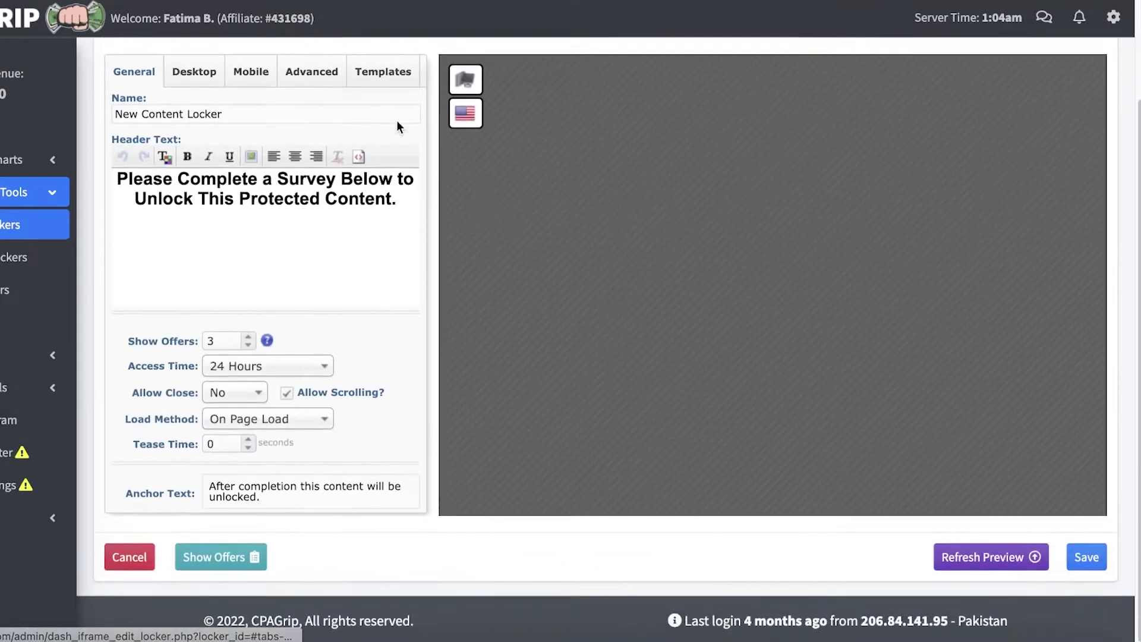
# Browse the desktop and mobile template carousels for the content locker
pyautogui.click(384, 76)
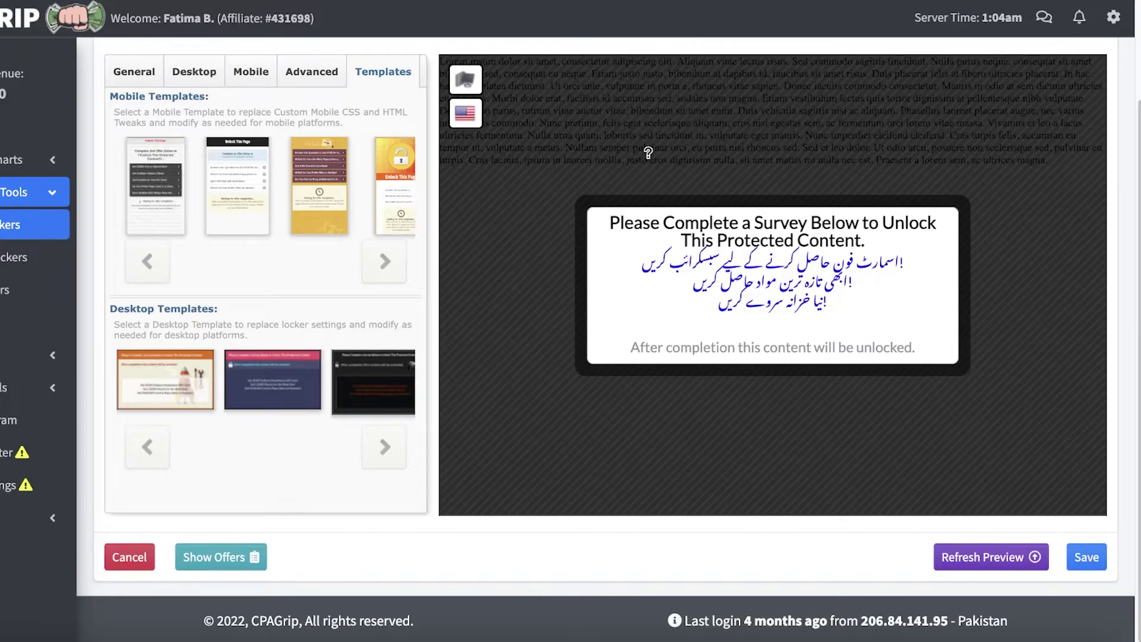
pyautogui.click(384, 446)
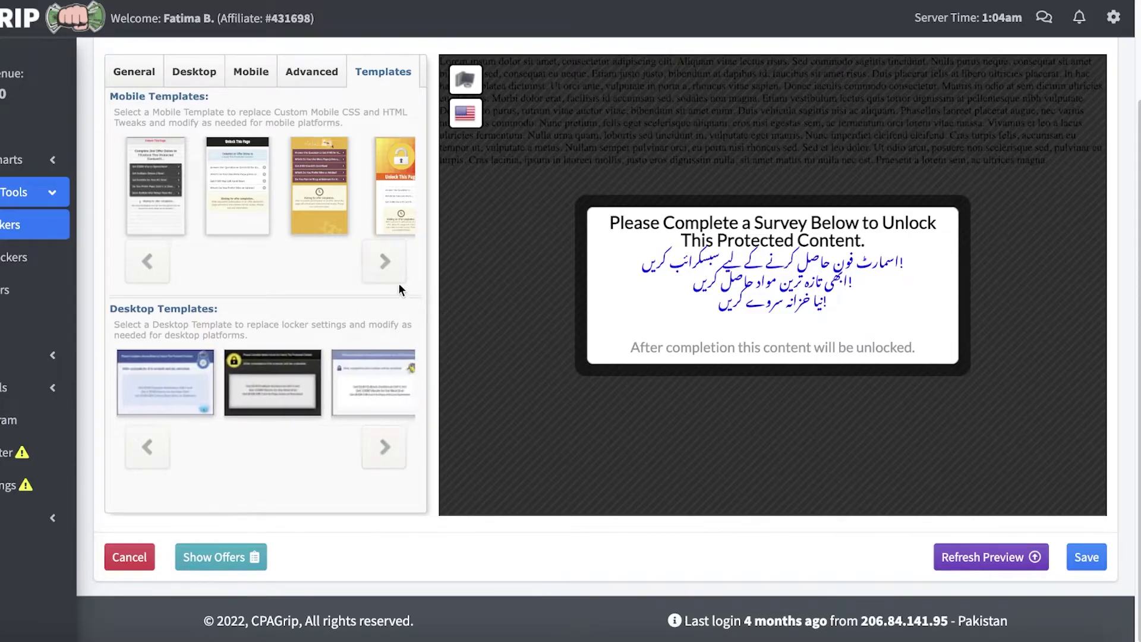
pyautogui.click(385, 260)
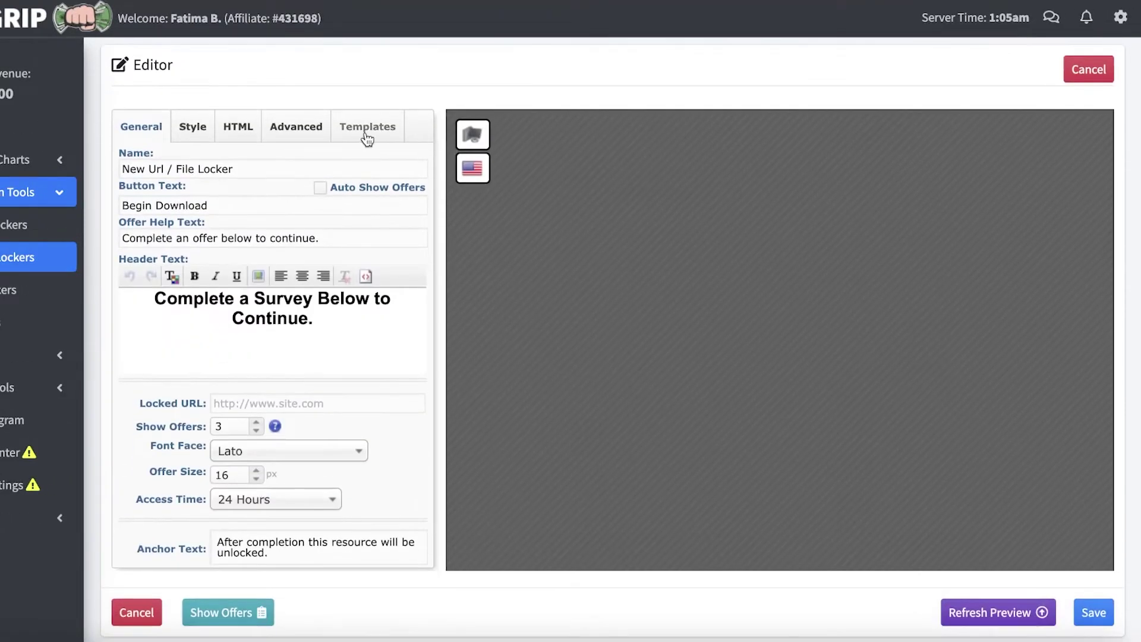
# Browse the locker templates and apply the Default Presentation design
pyautogui.click(366, 135)
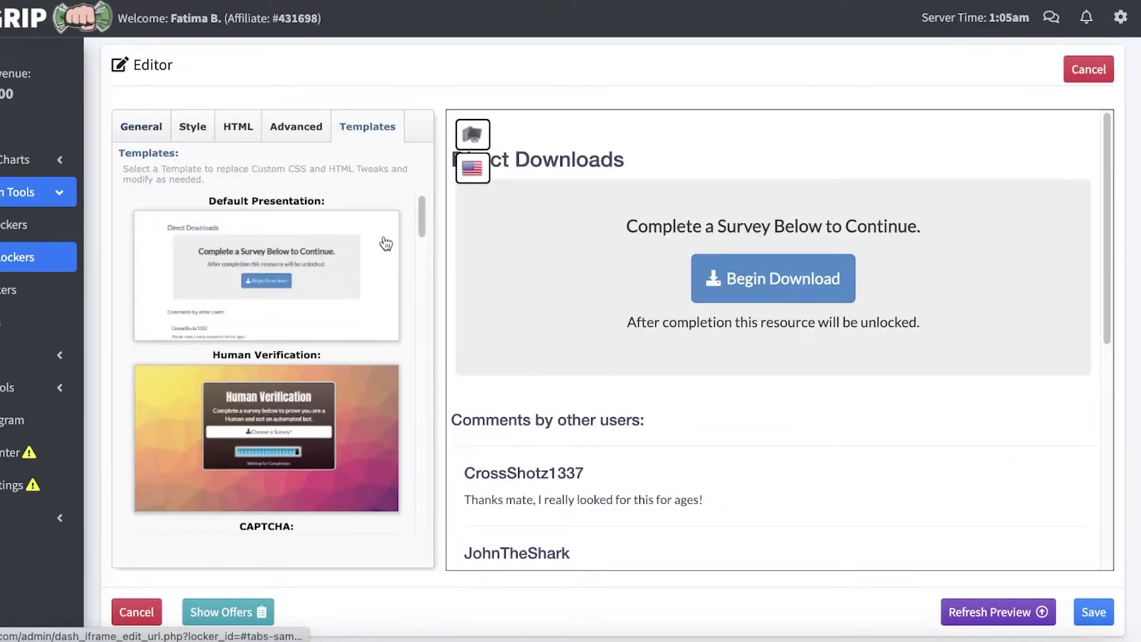
pyautogui.scroll(-5, 386, 268)
pyautogui.scroll(-3, 387, 285)
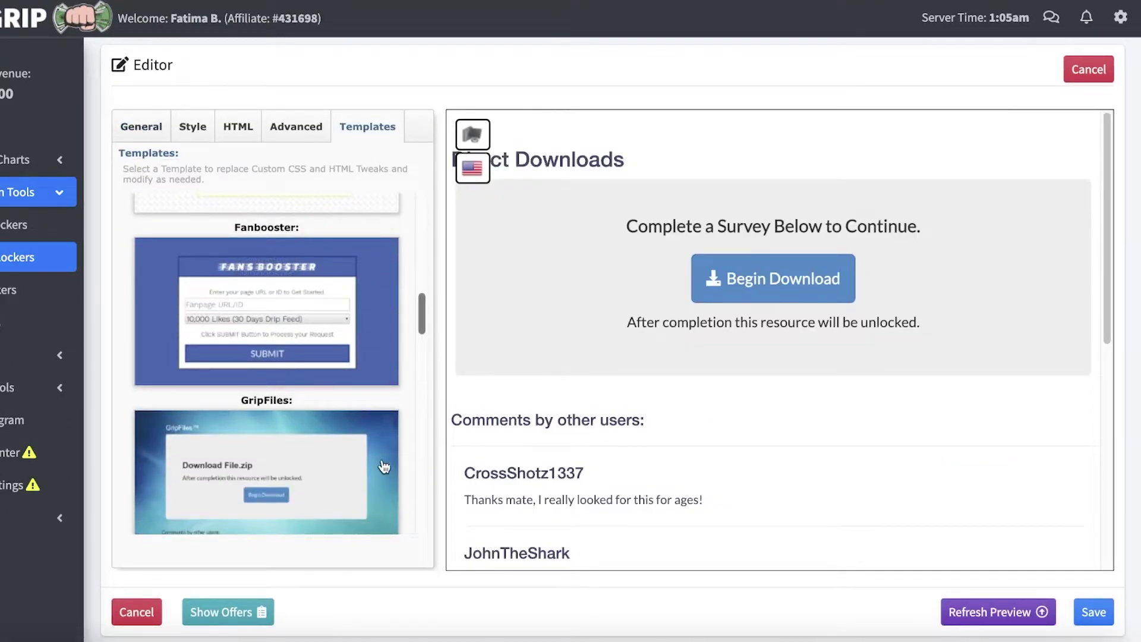
pyautogui.scroll(4, 321, 314)
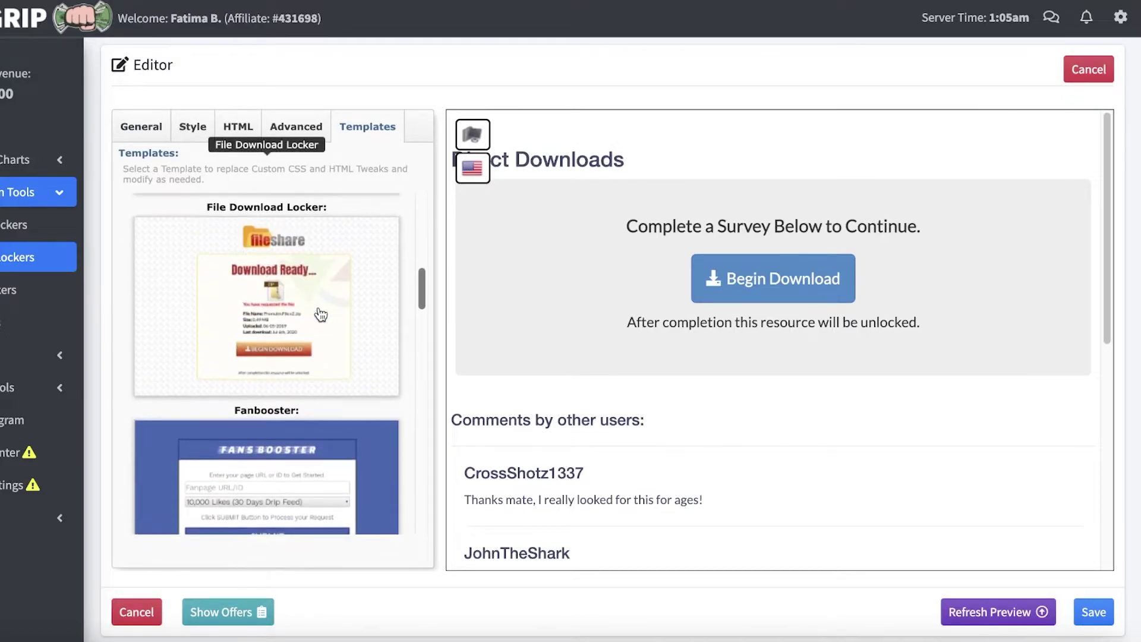
pyautogui.scroll(4, 321, 314)
pyautogui.click(256, 265)
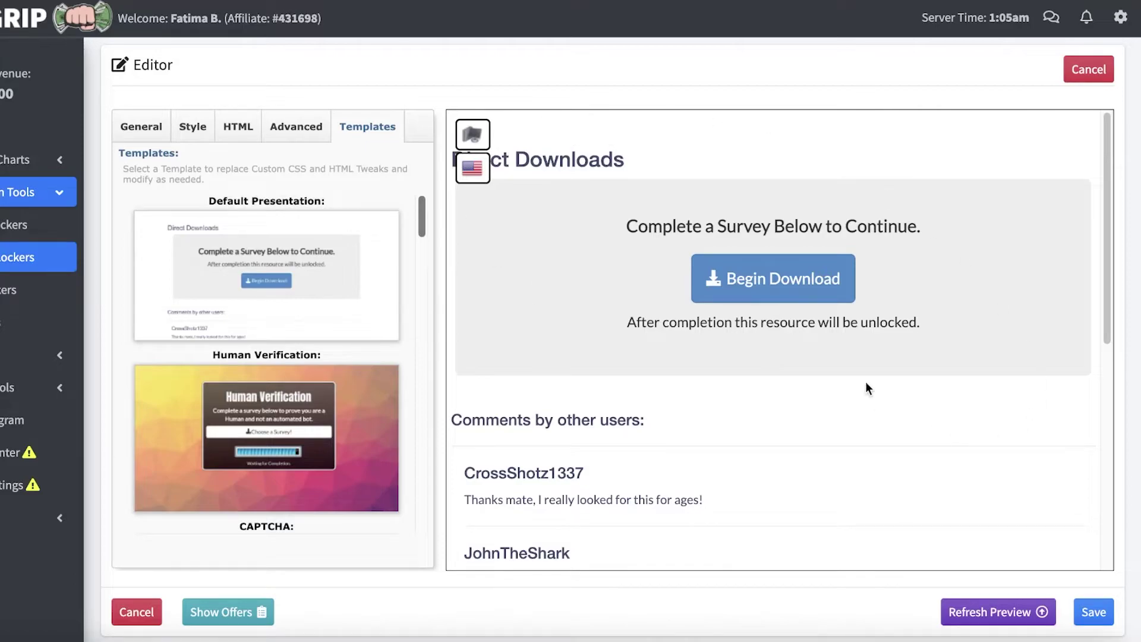
pyautogui.scroll(-3, 254, 372)
pyautogui.scroll(-3, 254, 372)
pyautogui.scroll(-3, 253, 372)
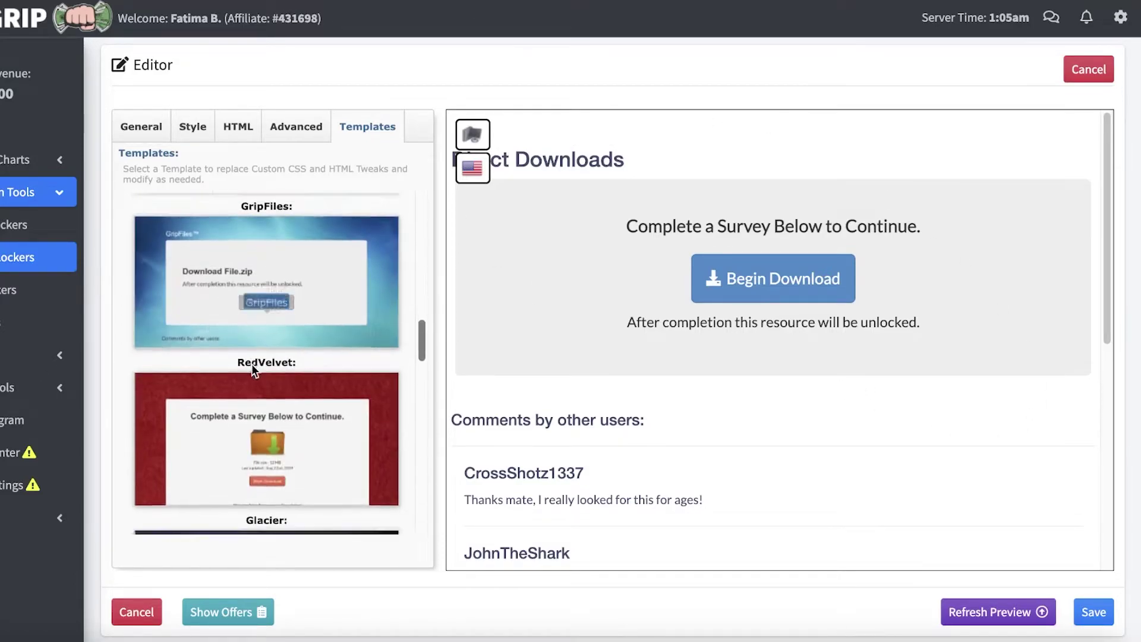
pyautogui.scroll(-3, 253, 371)
pyautogui.scroll(-3, 253, 372)
pyautogui.scroll(-3, 253, 372)
pyautogui.scroll(-3, 196, 381)
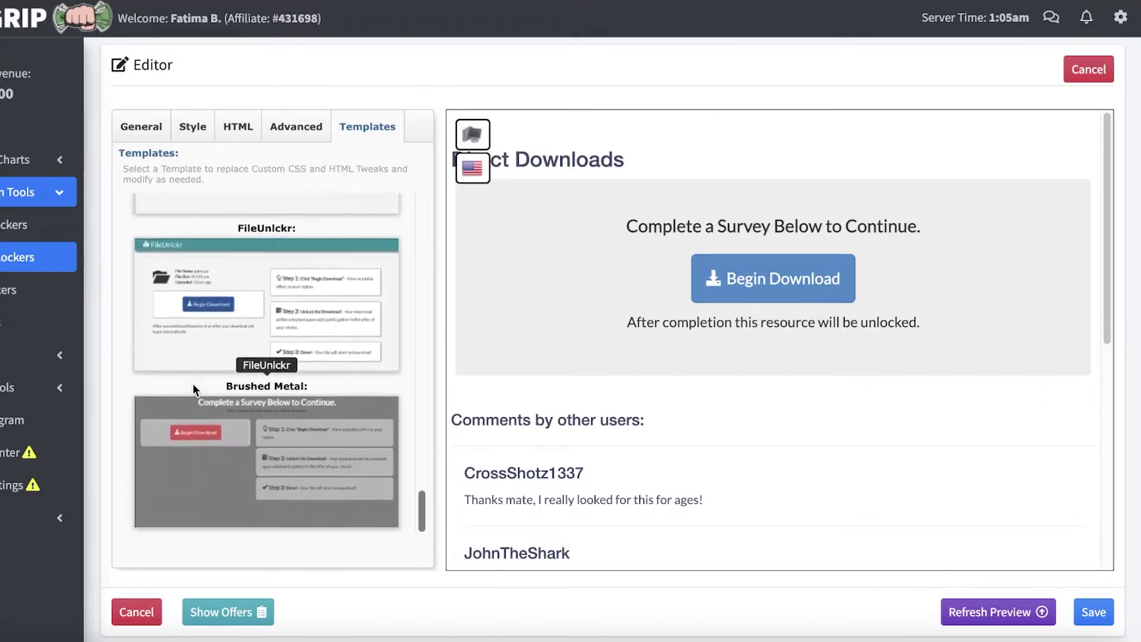
pyautogui.scroll(3, 200, 381)
pyautogui.scroll(3, 201, 380)
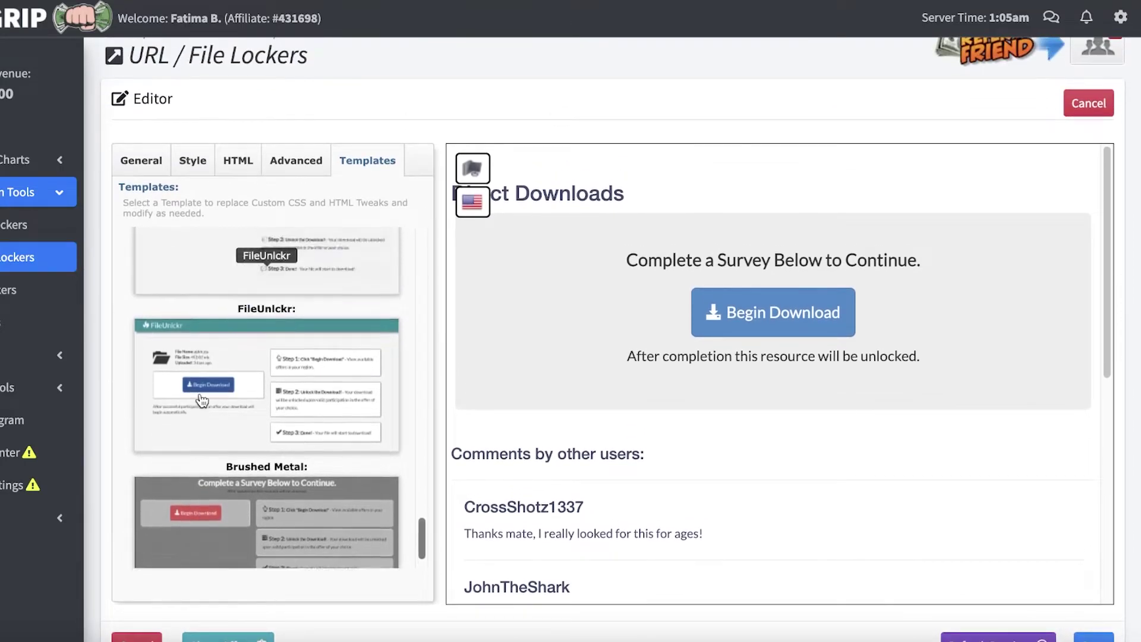
pyautogui.scroll(3, 201, 381)
pyautogui.scroll(3, 202, 401)
pyautogui.scroll(3, 267, 383)
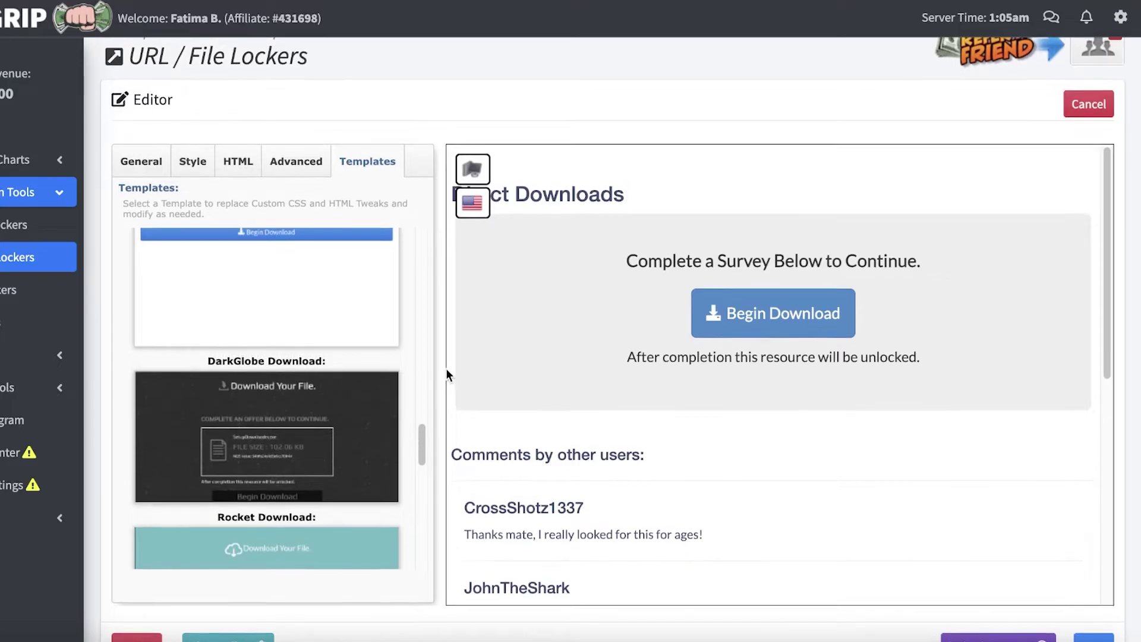
pyautogui.scroll(1, 446, 369)
pyautogui.scroll(1, 403, 384)
pyautogui.scroll(-2, 749, 267)
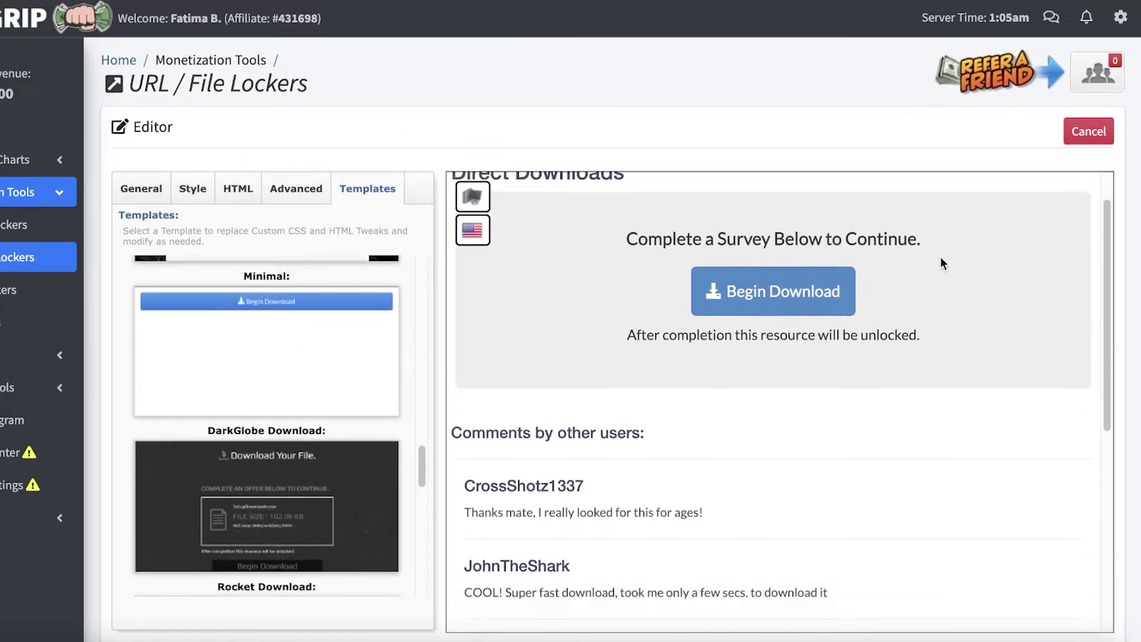
pyautogui.scroll(-3, 623, 339)
pyautogui.scroll(-4, 554, 354)
pyautogui.scroll(3, 748, 324)
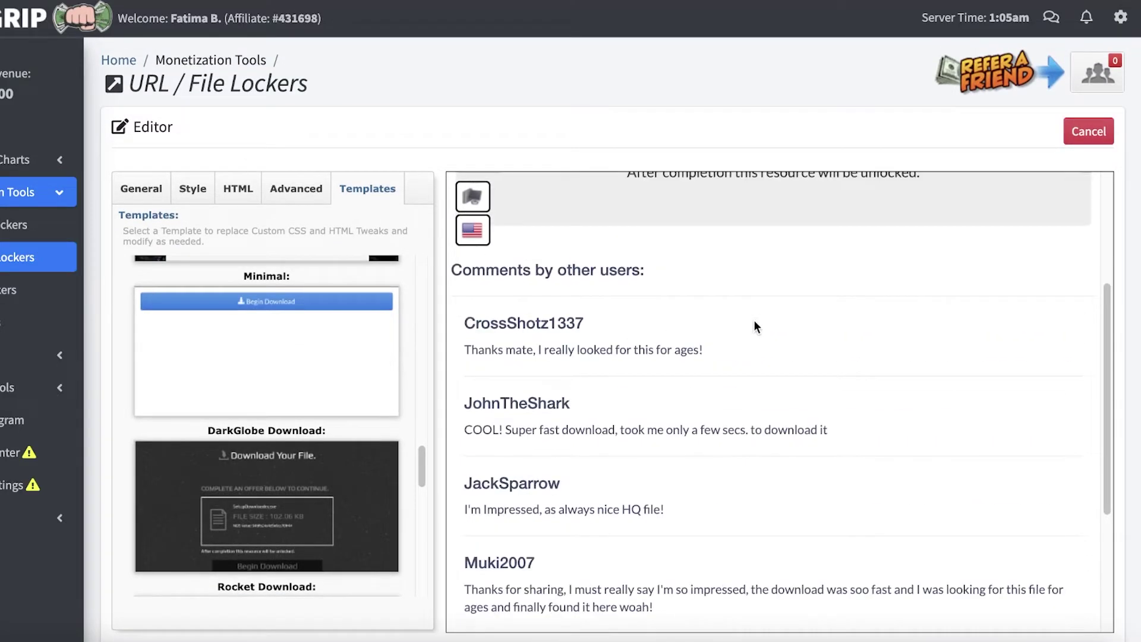
pyautogui.scroll(3, 321, 357)
pyautogui.scroll(3, 383, 339)
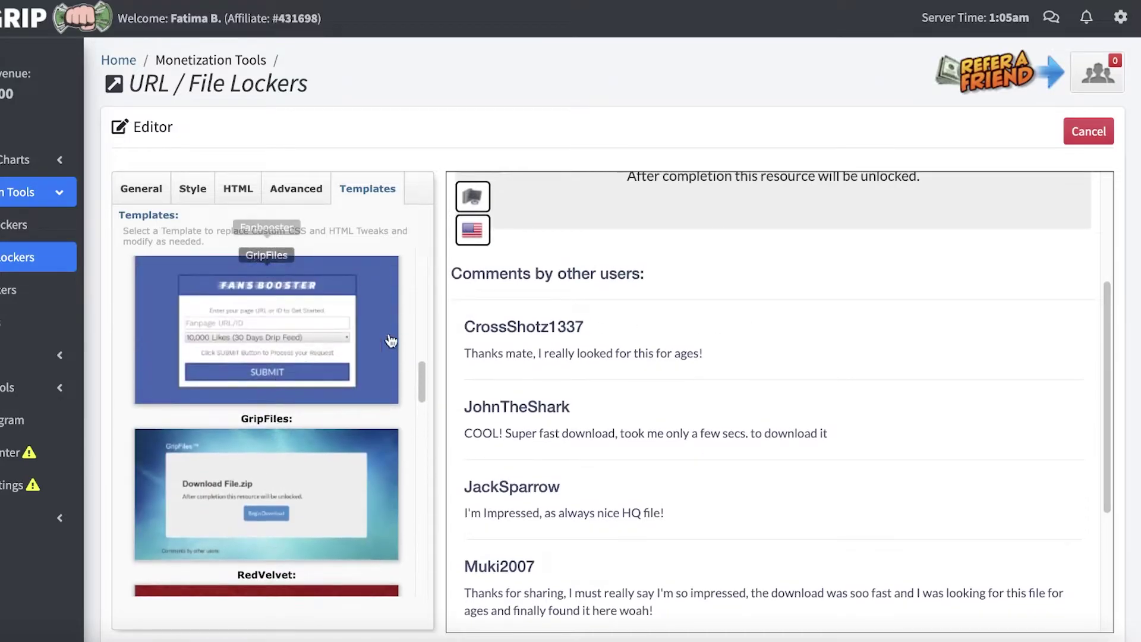
pyautogui.scroll(5, 429, 335)
pyautogui.scroll(3, 428, 336)
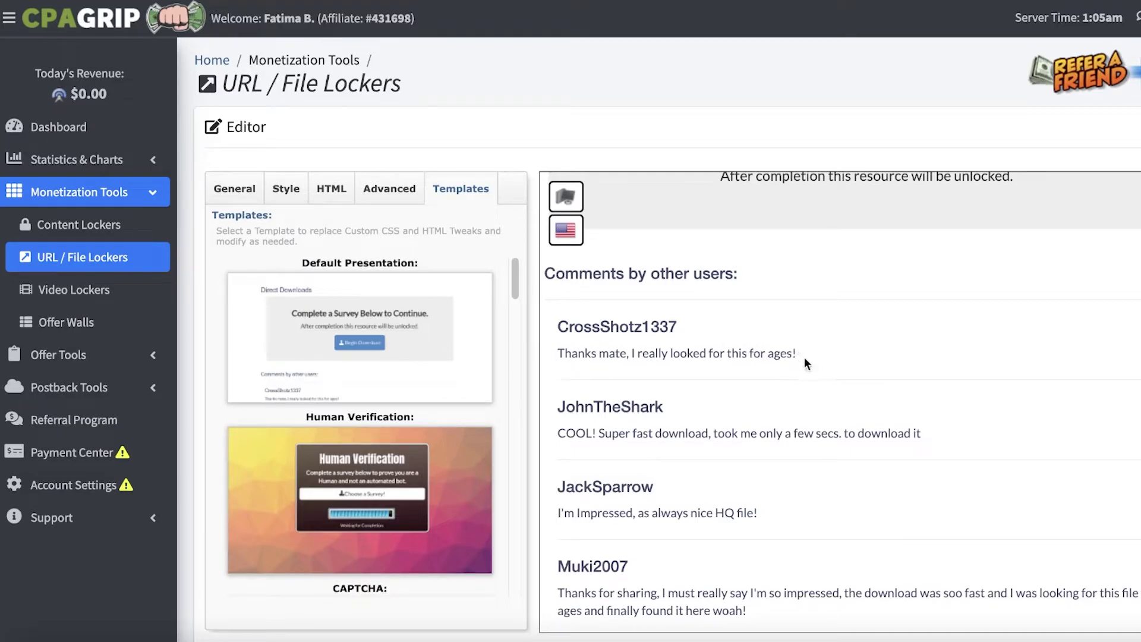
# From the dashboard, reach Offer Walls under Monetization Tools and start a new wall locker
pyautogui.click(58, 134)
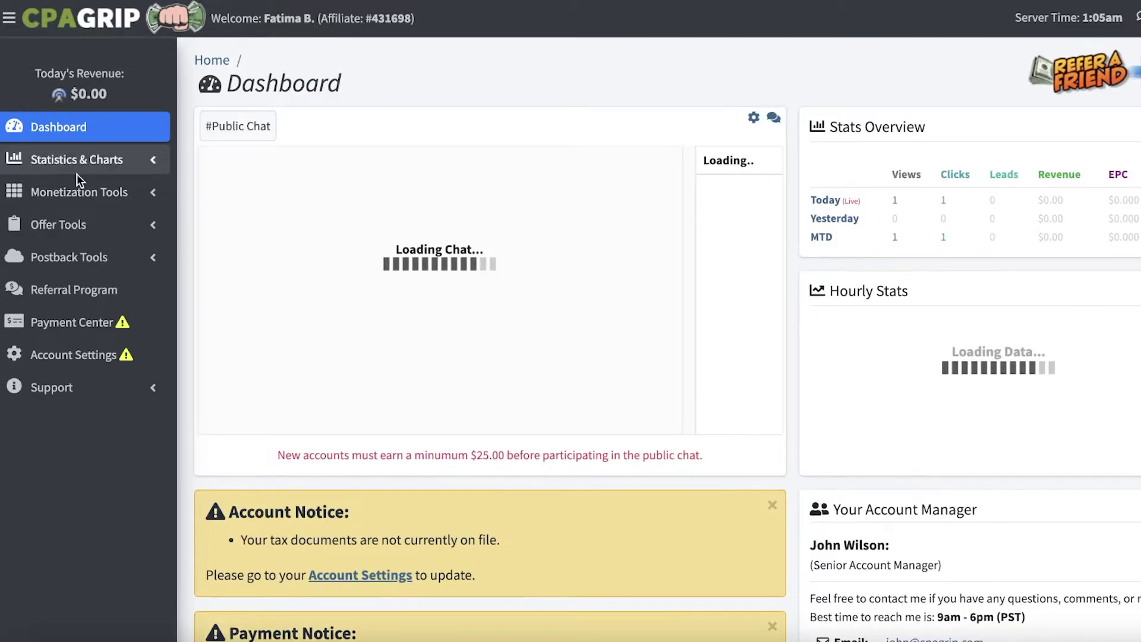
pyautogui.click(90, 192)
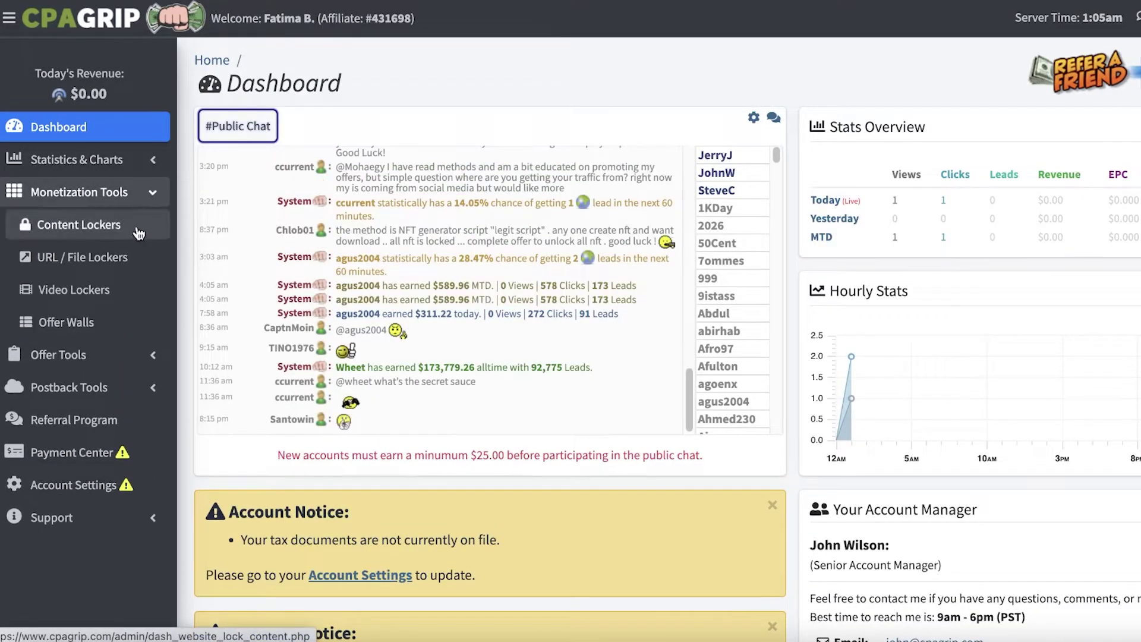
pyautogui.click(44, 294)
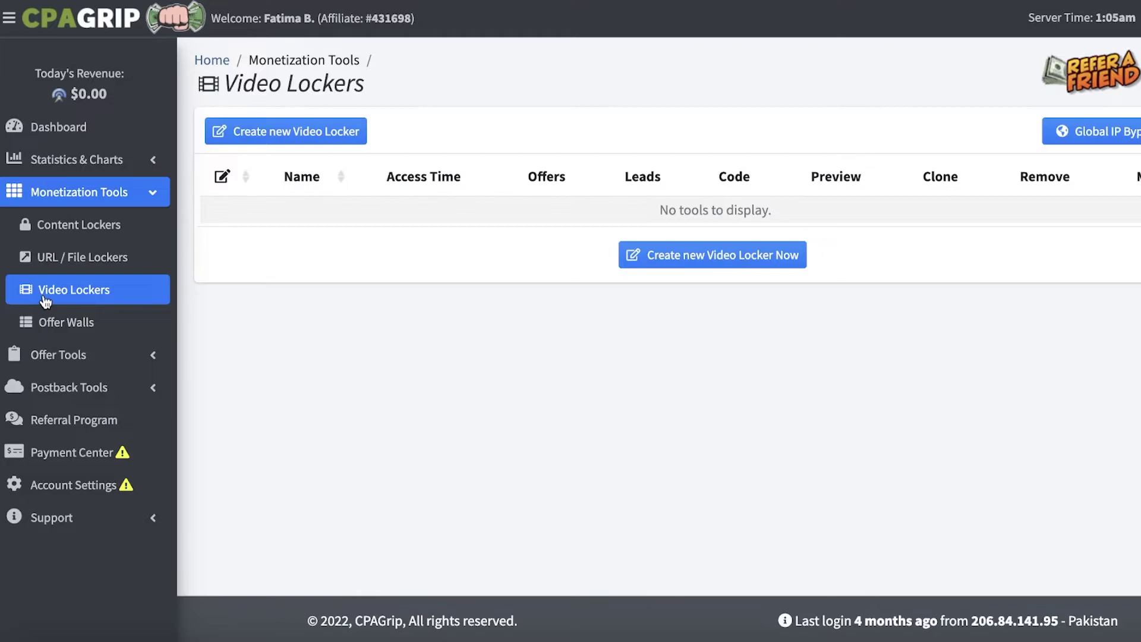
pyautogui.click(61, 322)
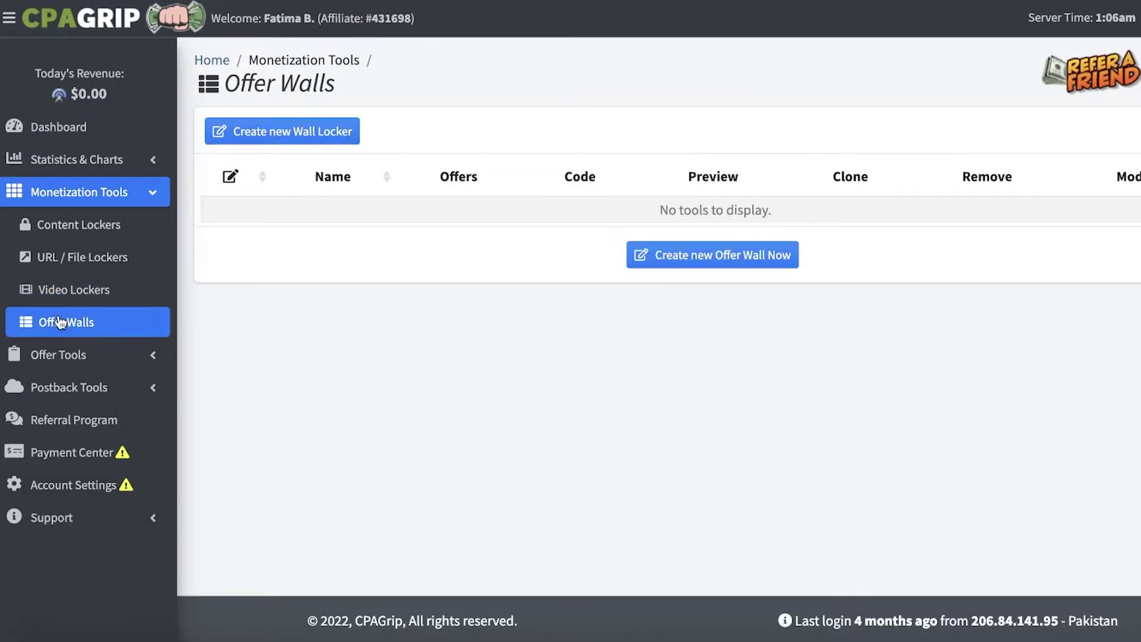
pyautogui.click(285, 131)
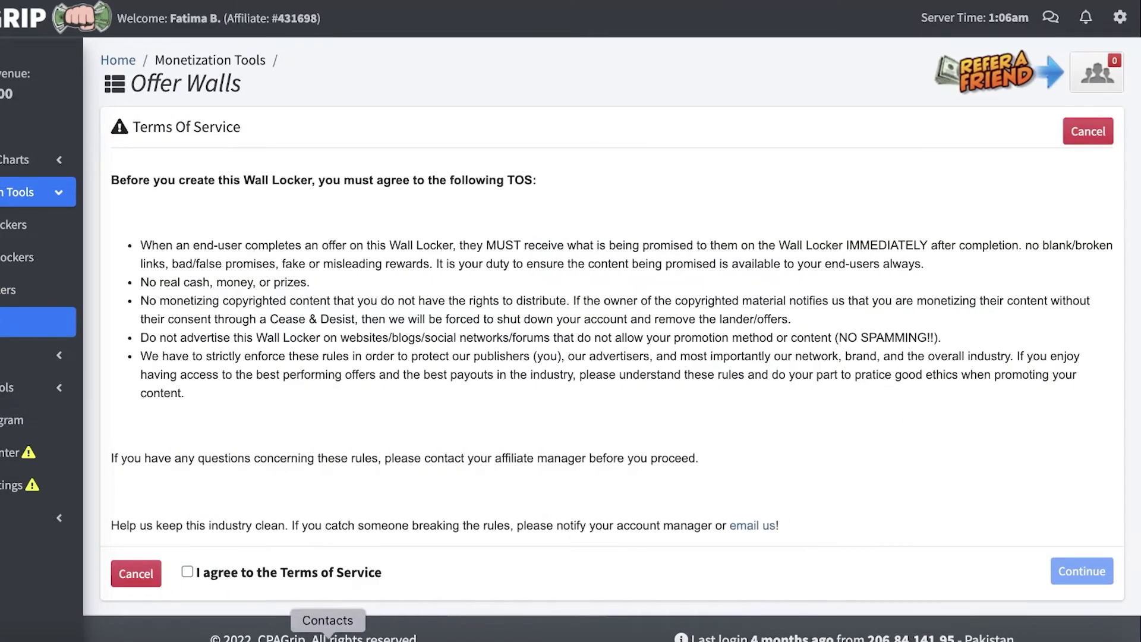
# Agree to the offer wall terms, continue to the editor and apply the Large Wall template
pyautogui.click(229, 571)
pyautogui.click(1080, 572)
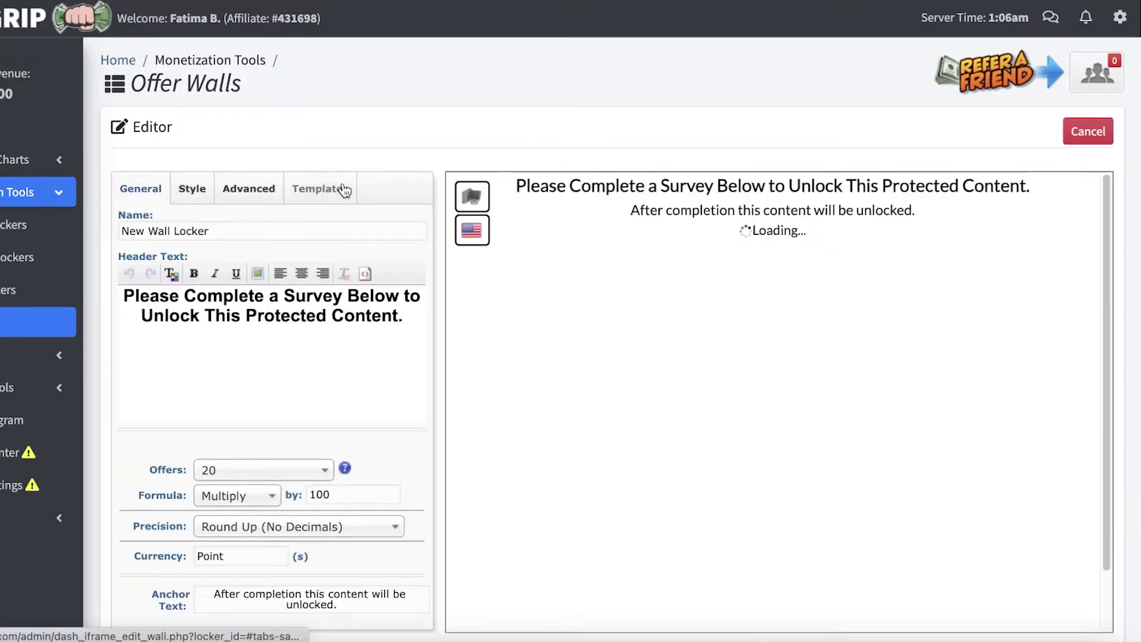
pyautogui.click(321, 188)
pyautogui.scroll(-5, 268, 401)
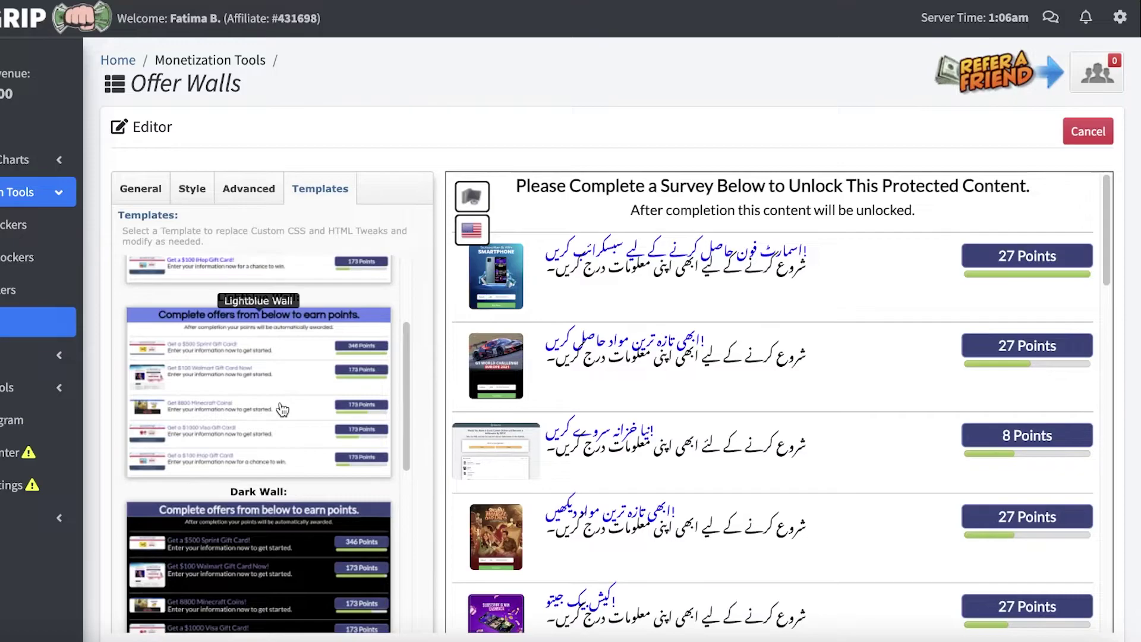
pyautogui.click(293, 426)
pyautogui.scroll(-3, 293, 426)
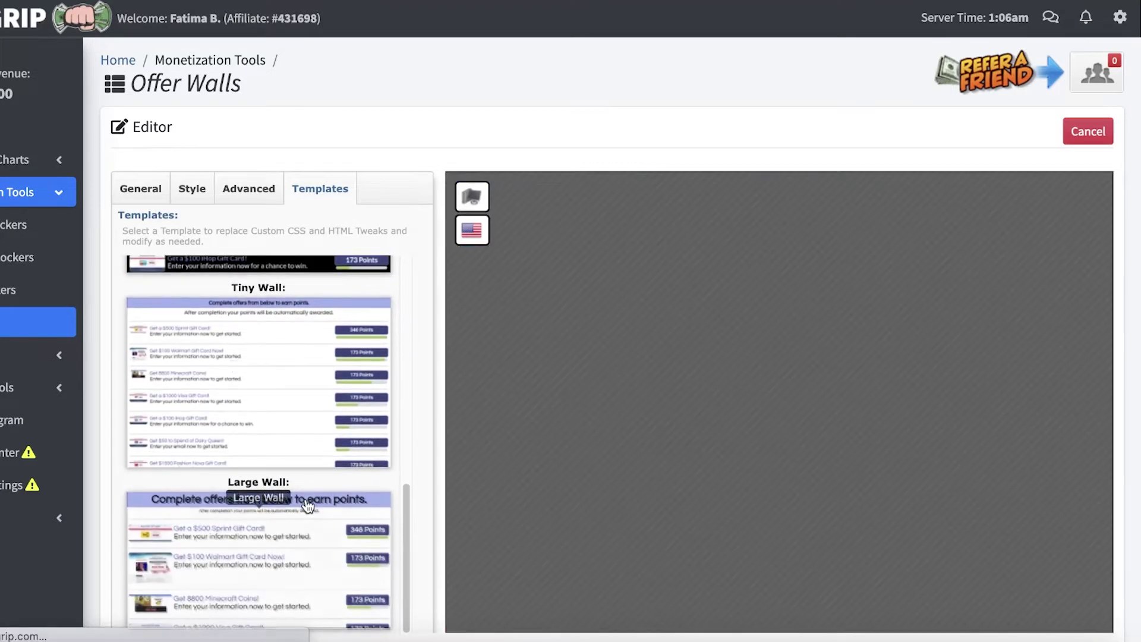
pyautogui.click(308, 504)
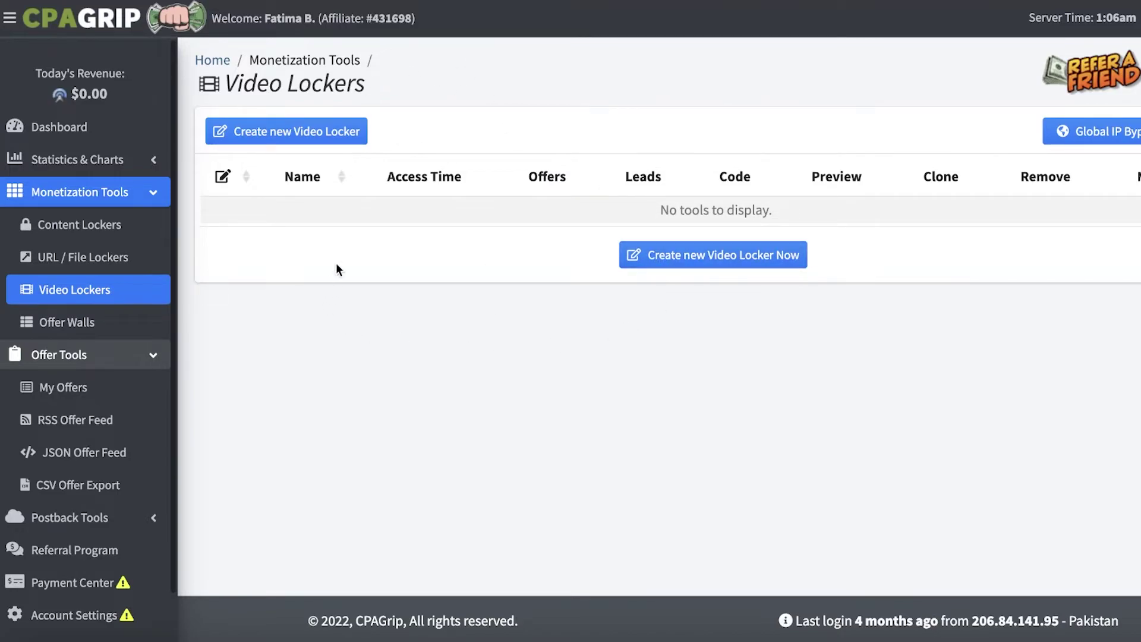
pyautogui.scroll(-2, 53, 446)
# Collapse Offer Tools, return to the dashboard and expand Statistics & Charts
pyautogui.click(59, 319)
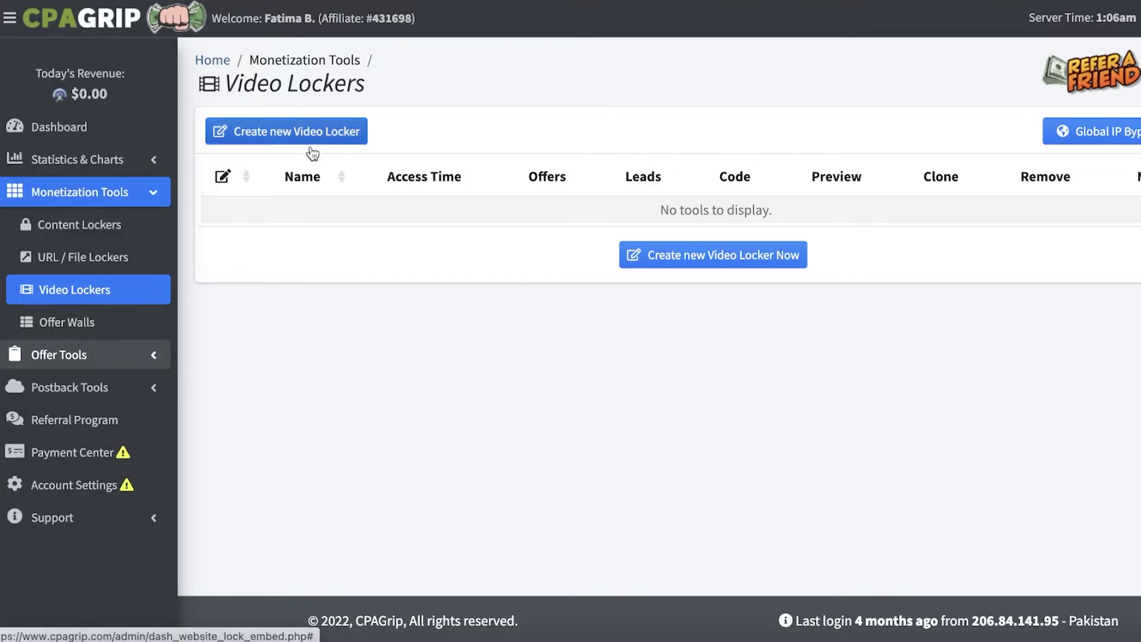
pyautogui.click(126, 141)
pyautogui.scroll(-5, 204, 283)
pyautogui.scroll(-5, 205, 283)
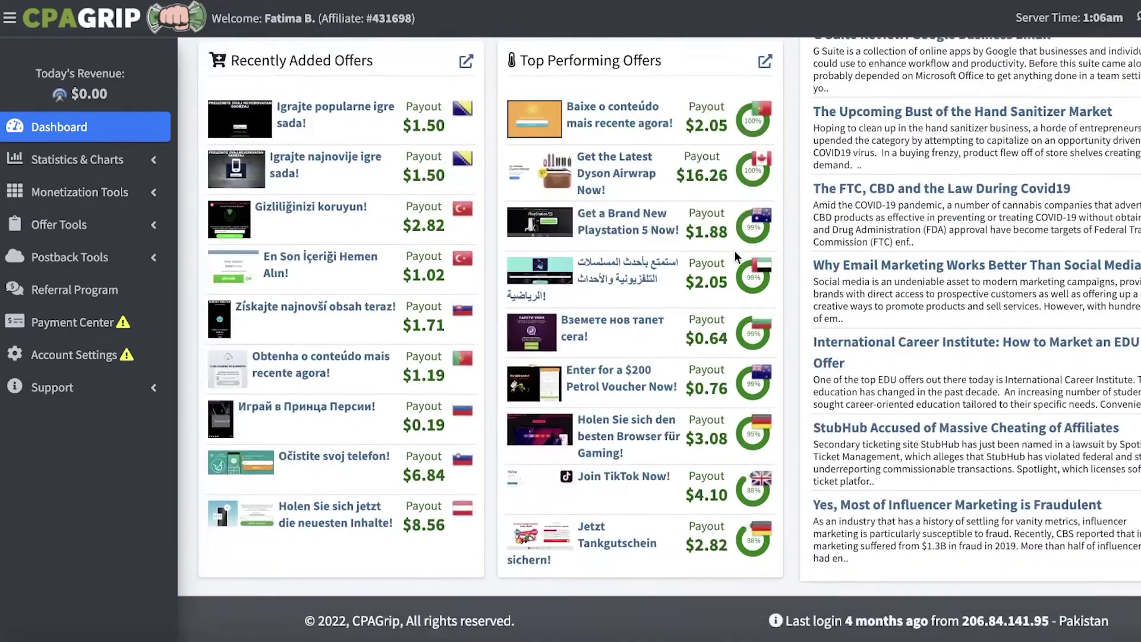
pyautogui.click(70, 161)
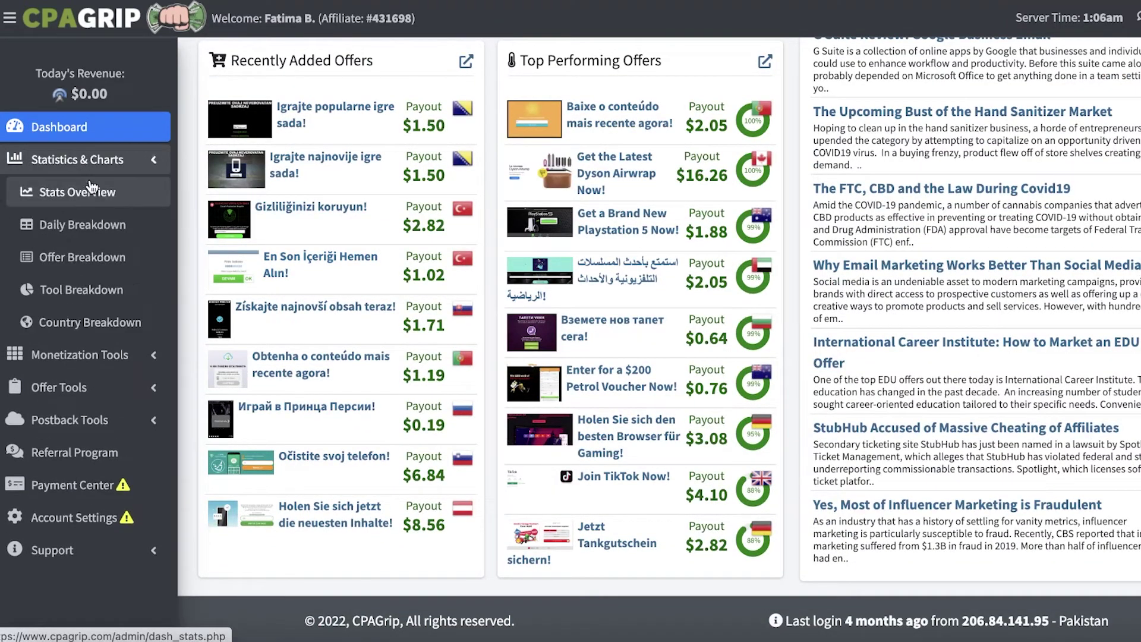
# Review the Stats Overview, then expand the Monetization Tools submenu
pyautogui.click(78, 192)
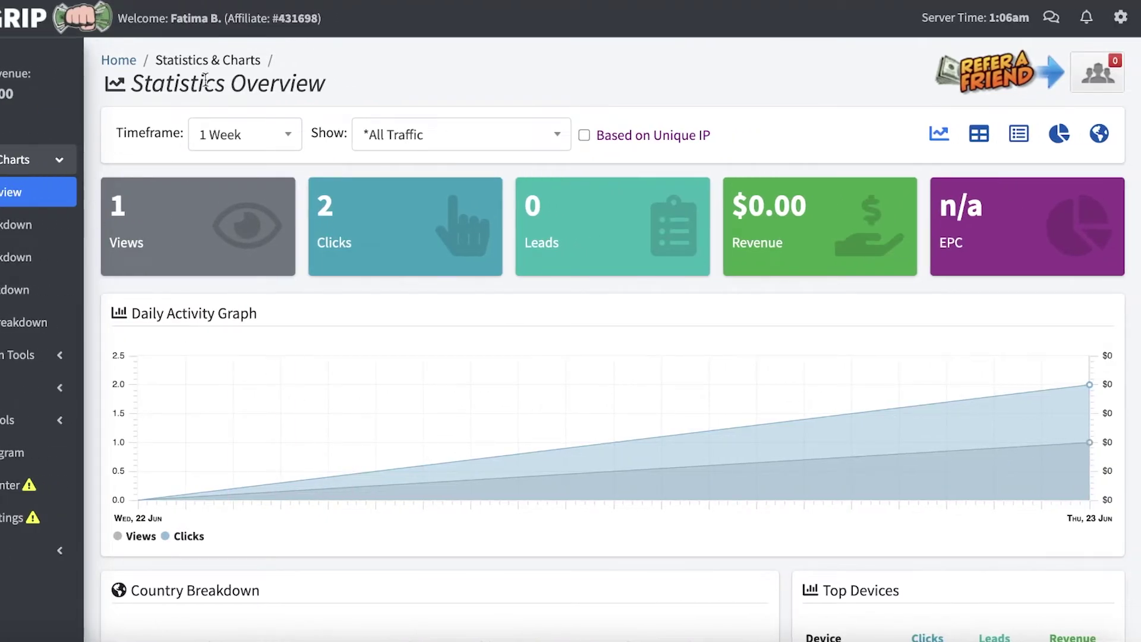
pyautogui.scroll(-3, 213, 94)
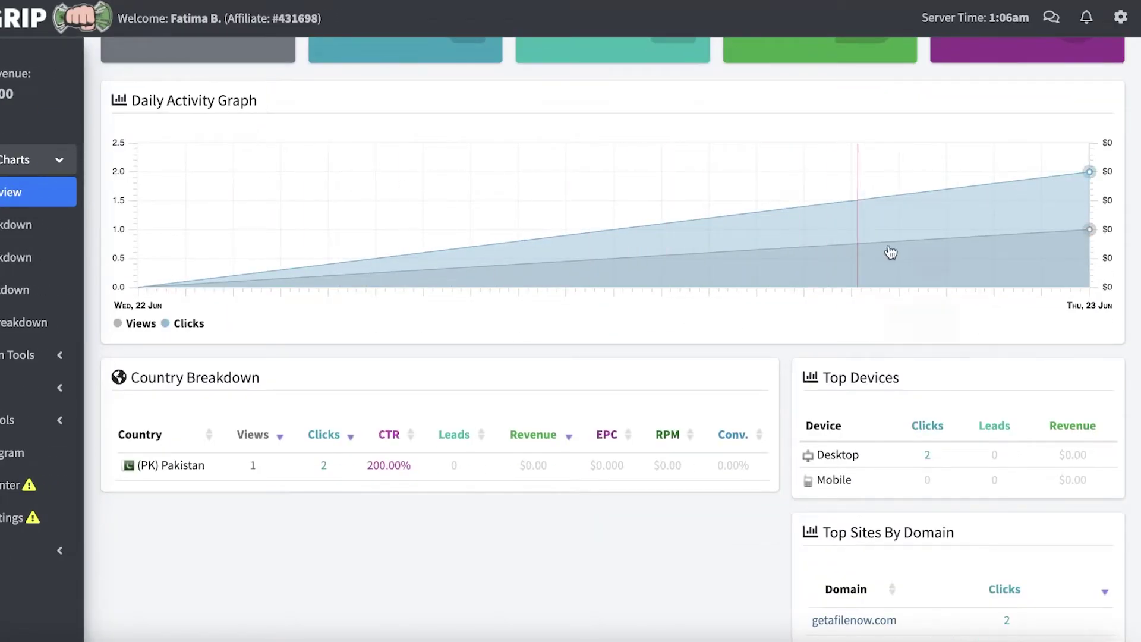
pyautogui.scroll(1, 889, 248)
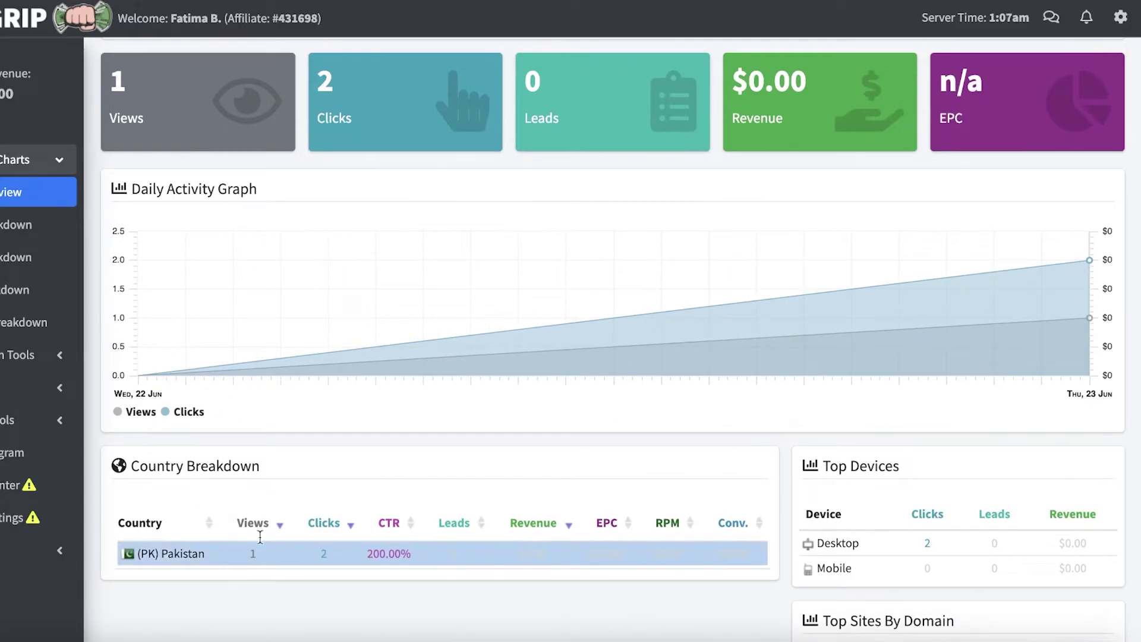
pyautogui.scroll(3, 574, 339)
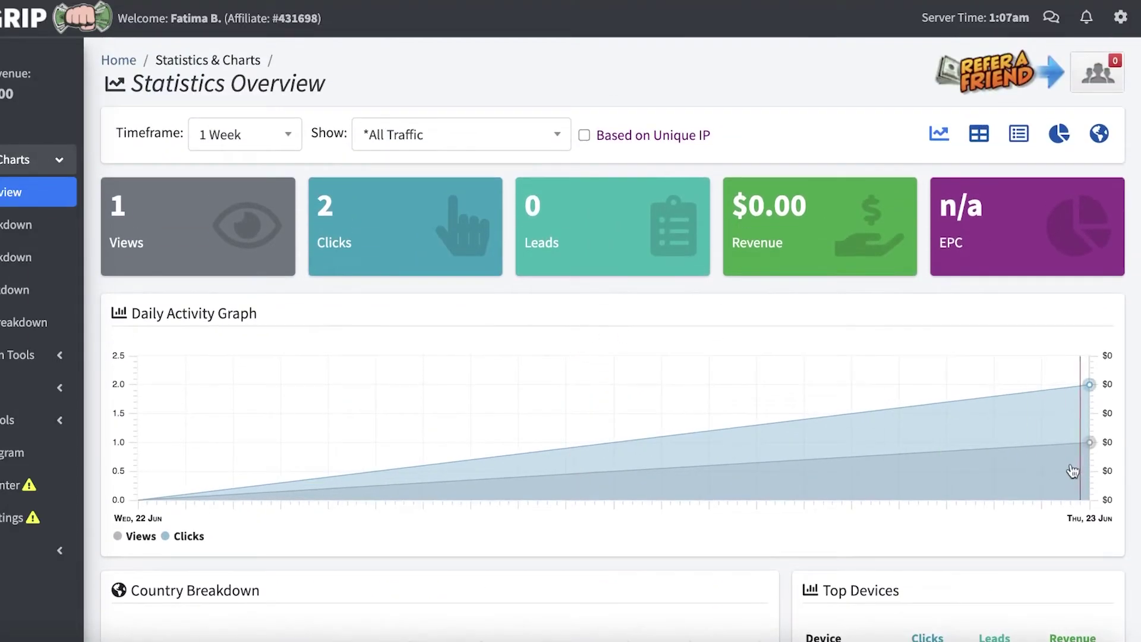
pyautogui.scroll(-3, 576, 338)
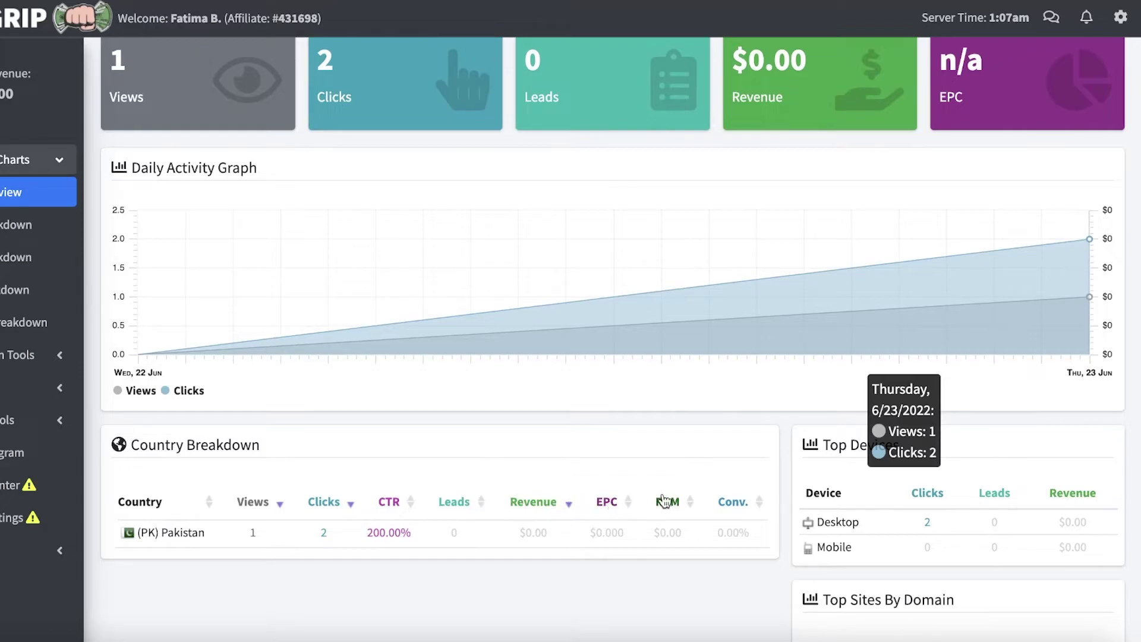
pyautogui.scroll(3, 716, 510)
pyautogui.scroll(-6, 540, 418)
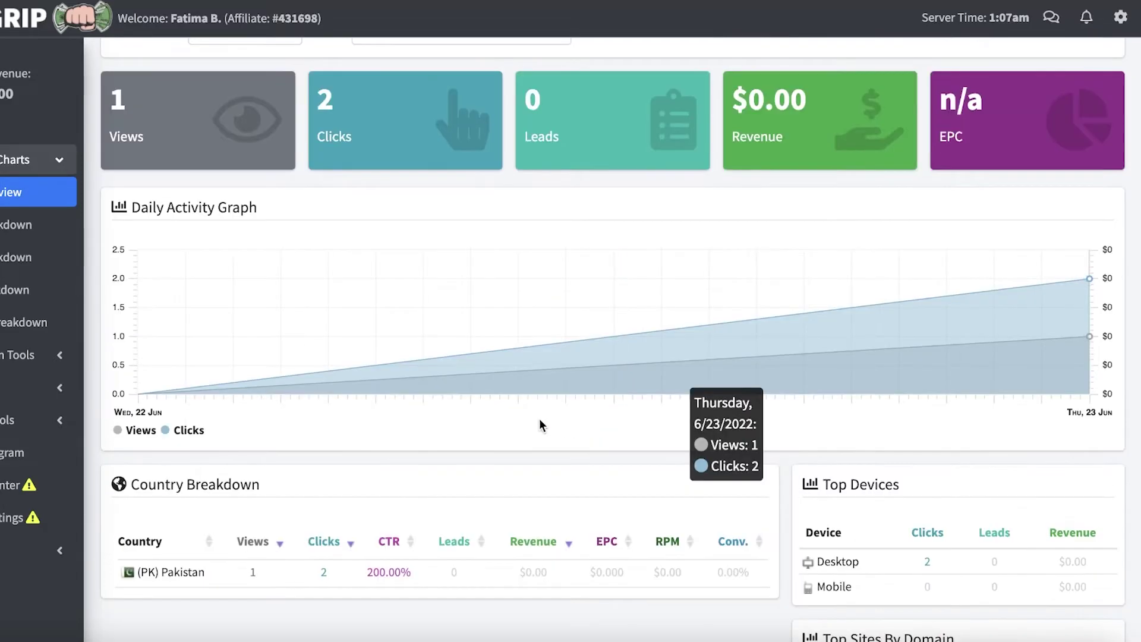
pyautogui.scroll(1, 826, 469)
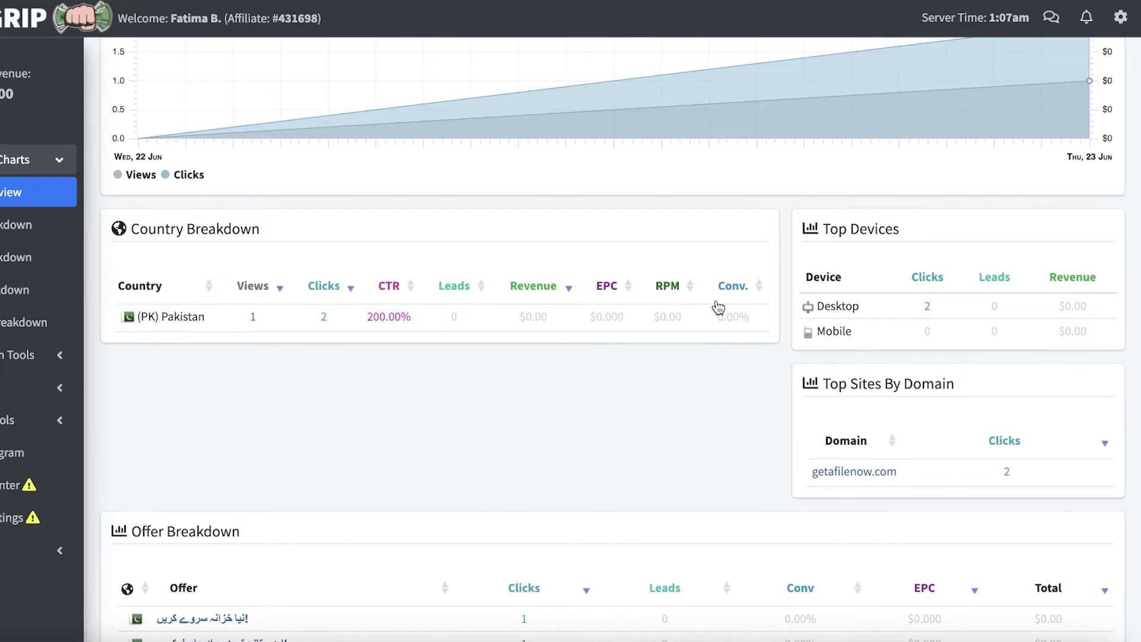
pyautogui.scroll(5, 710, 304)
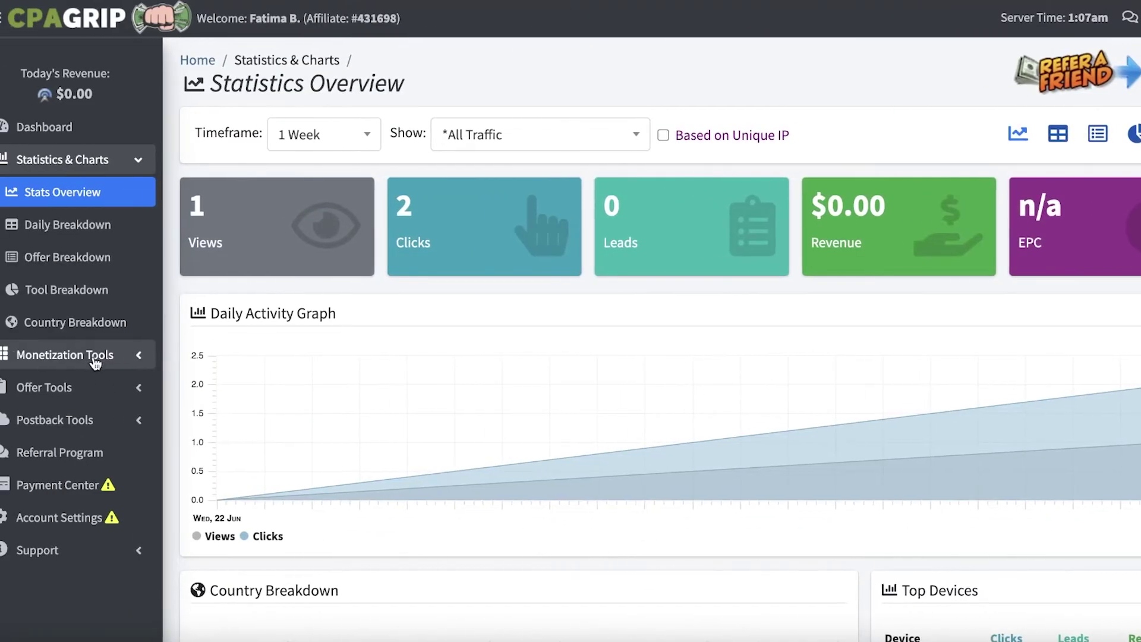
pyautogui.click(120, 361)
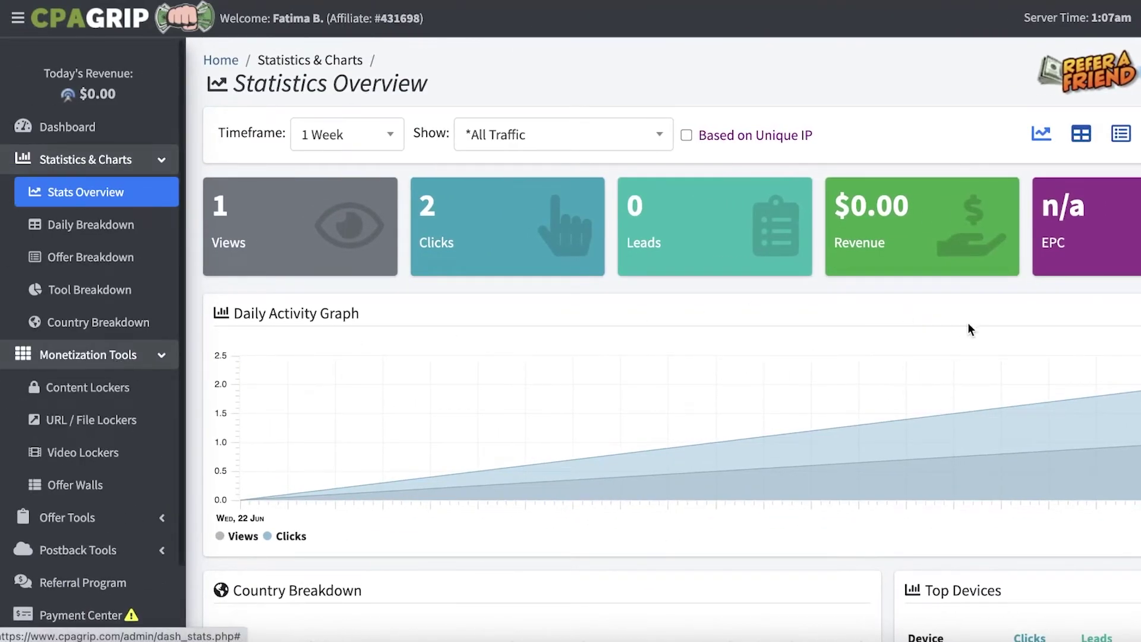
pyautogui.scroll(-4, 979, 324)
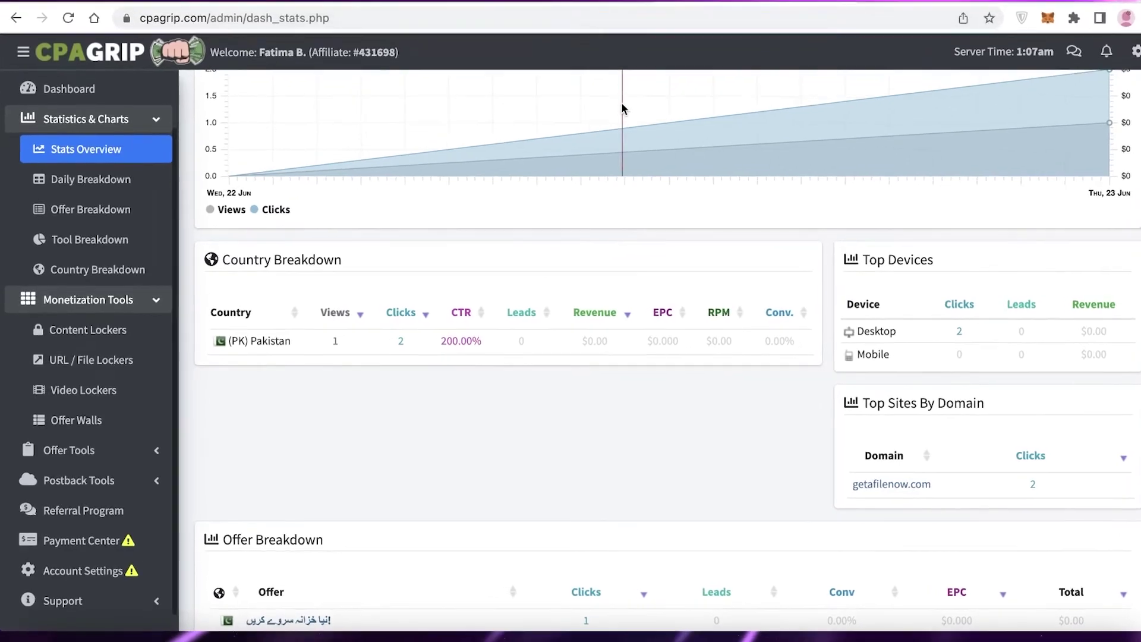
pyautogui.scroll(-2, 623, 267)
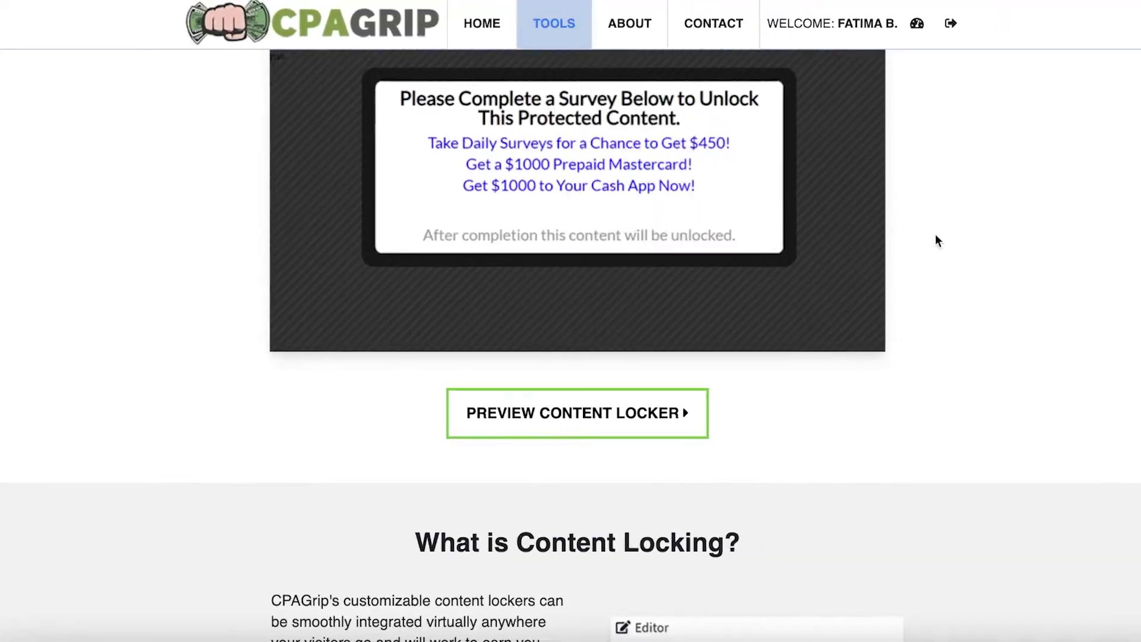
pyautogui.scroll(3, 936, 239)
# Visit the CPAGrip public home page, then collapse the Statistics & Charts list
pyautogui.click(335, 32)
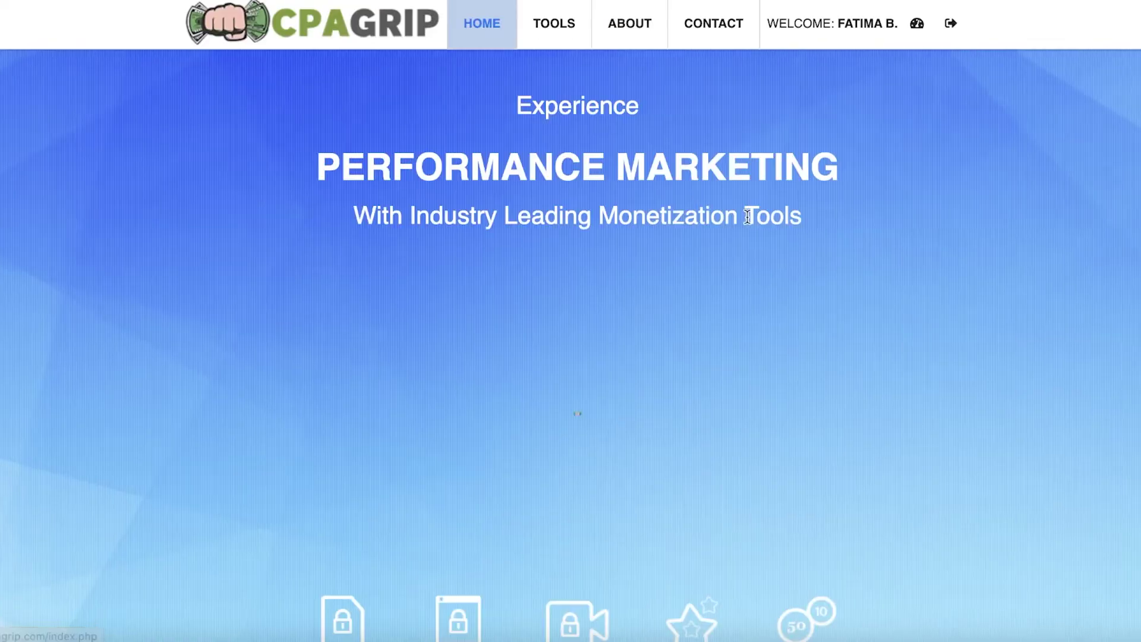
pyautogui.scroll(-3, 796, 248)
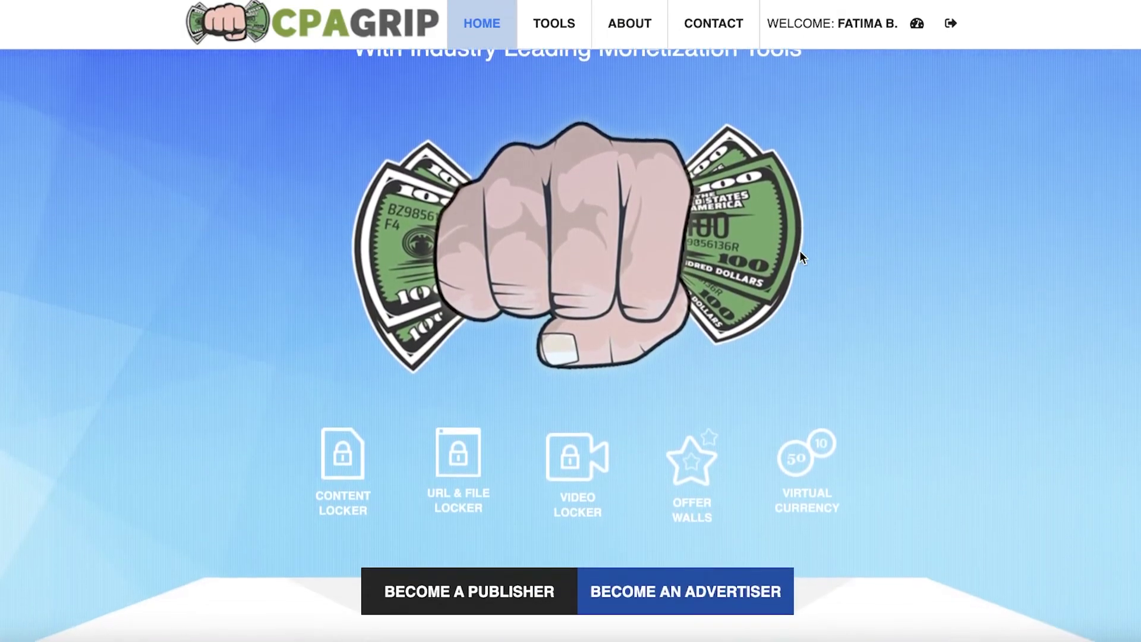
pyautogui.scroll(-3, 799, 251)
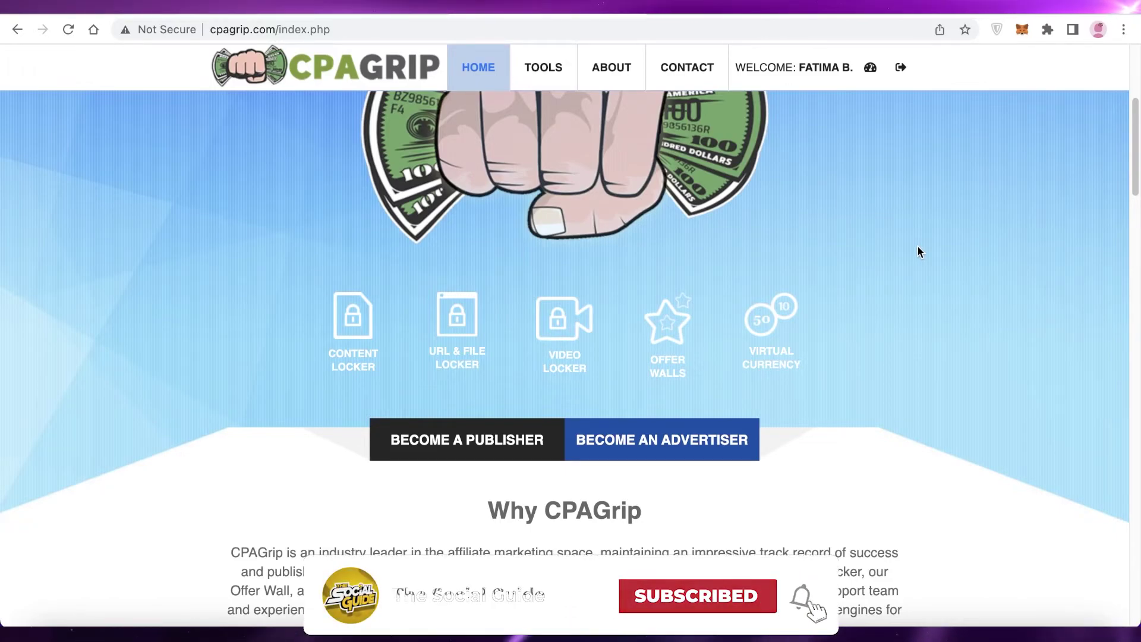
pyautogui.scroll(-3, 918, 252)
pyautogui.scroll(-2, 919, 251)
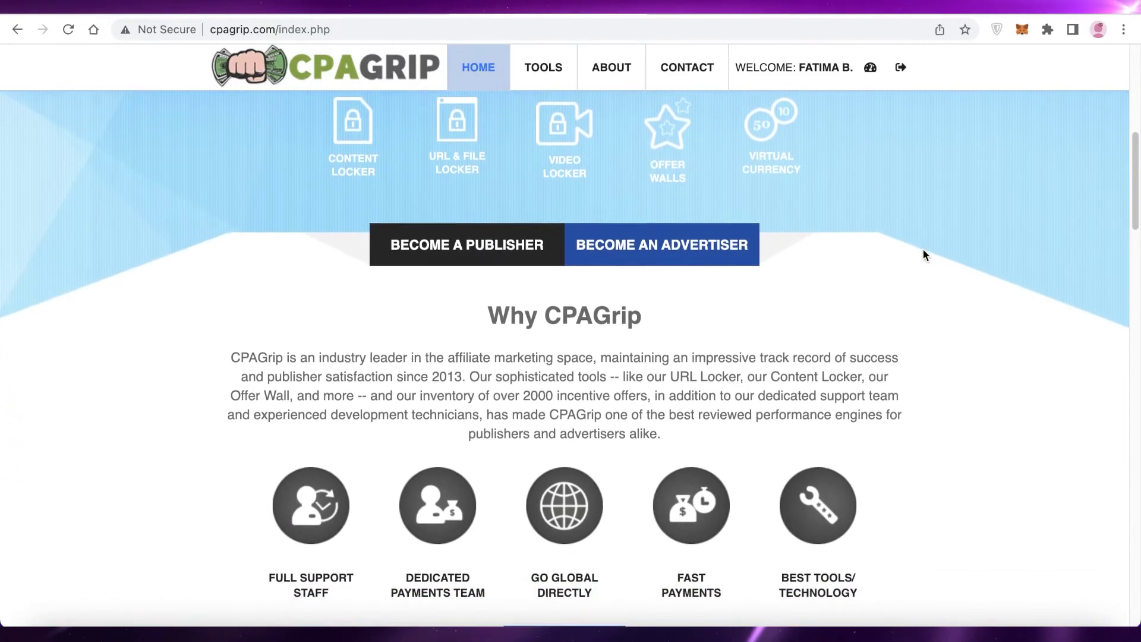
pyautogui.scroll(-2, 923, 244)
pyautogui.scroll(-2, 923, 242)
pyautogui.scroll(-1, 922, 242)
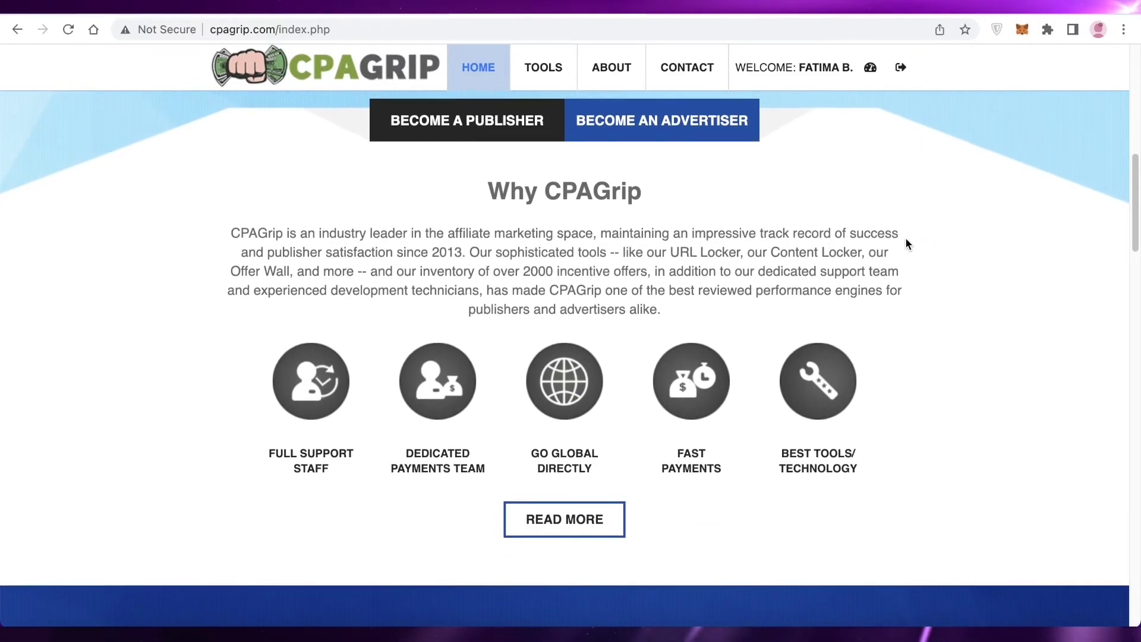
pyautogui.scroll(-1, 904, 238)
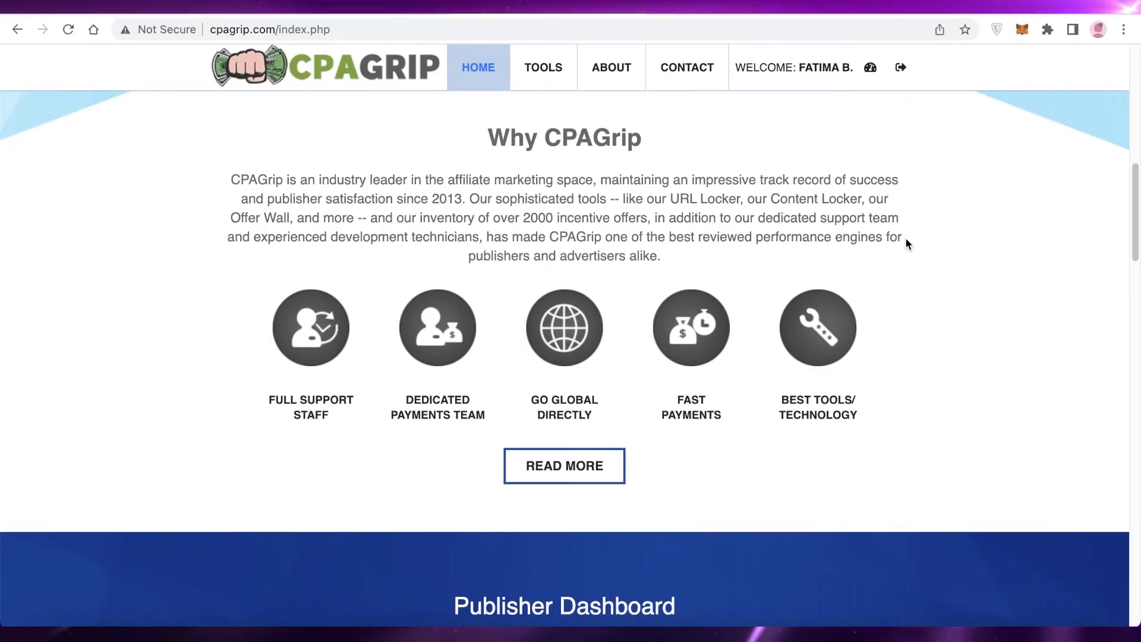
pyautogui.scroll(1, 905, 237)
pyautogui.scroll(-8, 910, 247)
pyautogui.scroll(1, 911, 250)
pyautogui.scroll(-1, 912, 250)
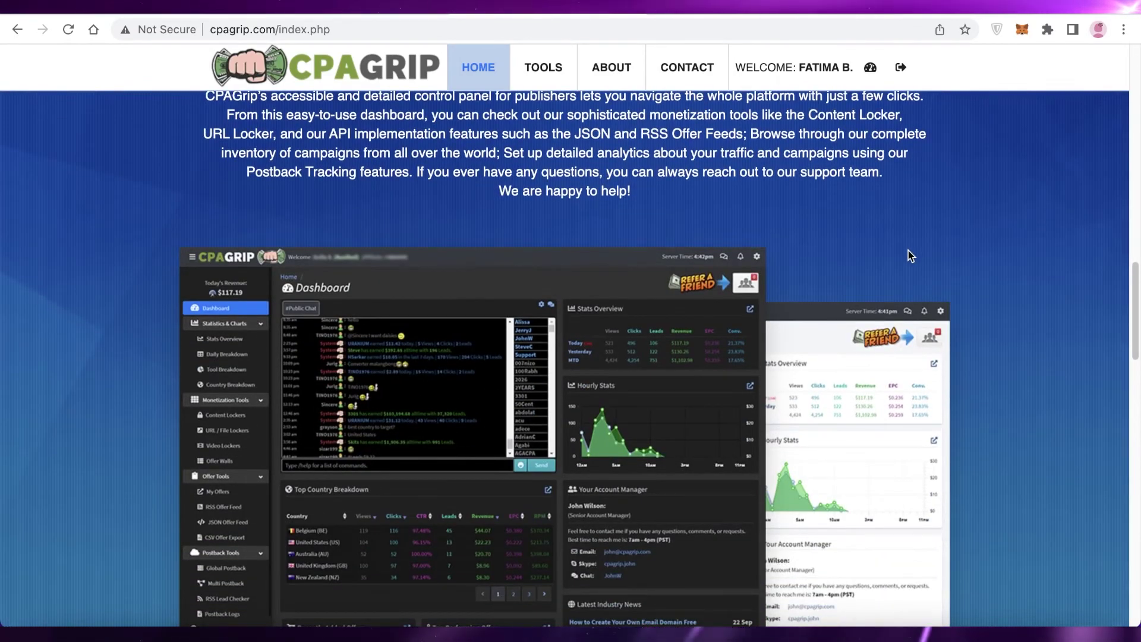
pyautogui.scroll(-5, 908, 251)
pyautogui.scroll(1, 908, 250)
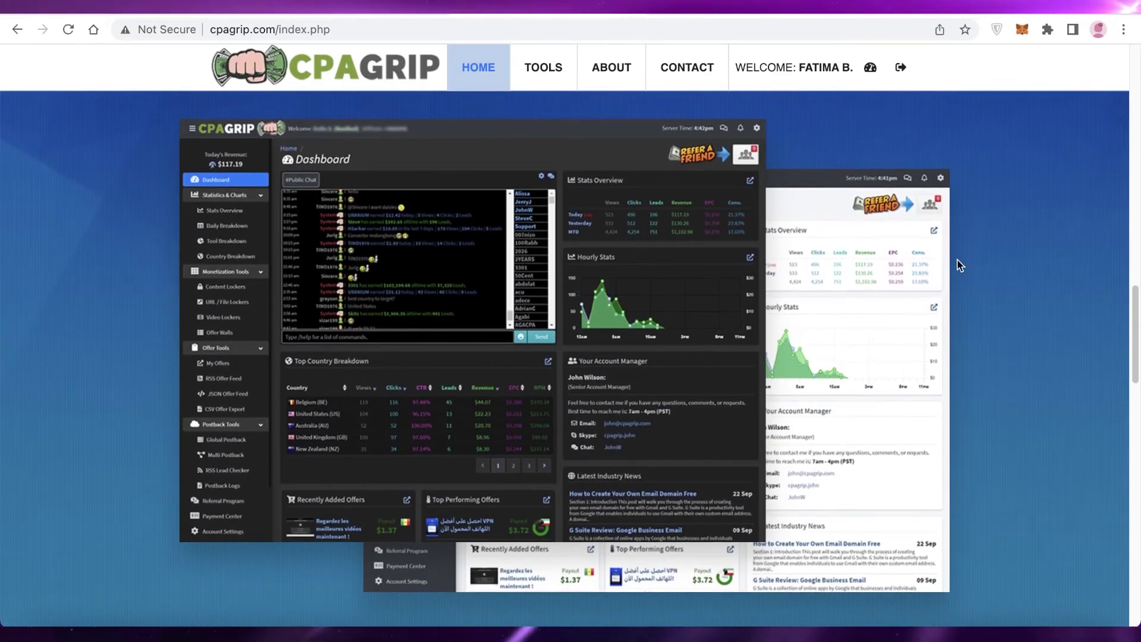
pyautogui.scroll(5, 959, 264)
pyautogui.scroll(4, 959, 265)
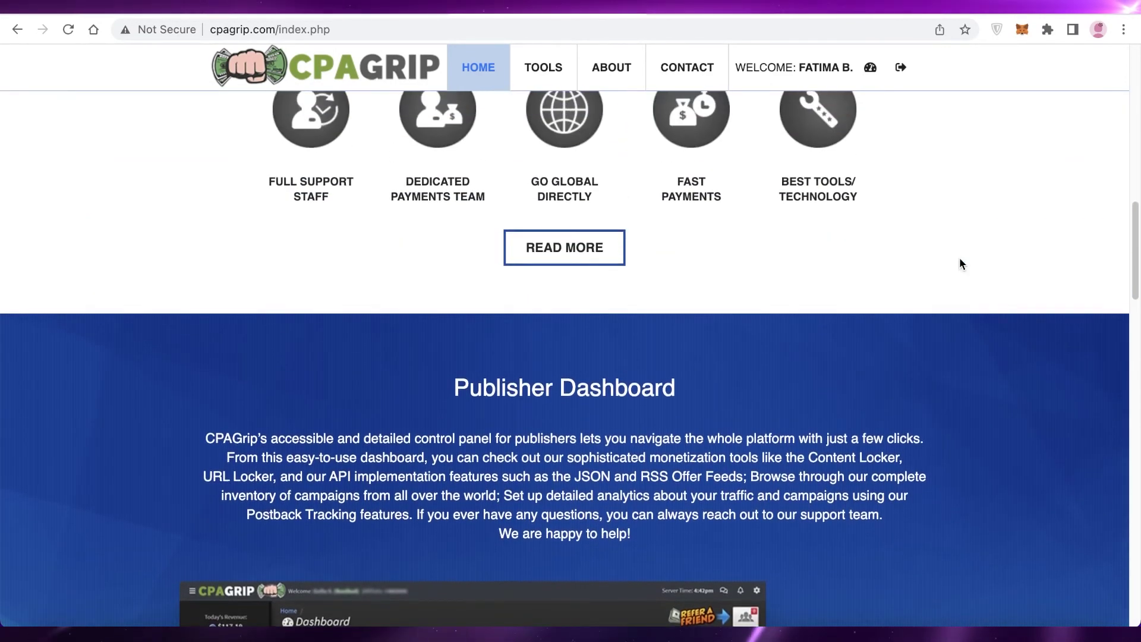
pyautogui.scroll(2, 959, 265)
pyautogui.scroll(3, 959, 257)
pyautogui.scroll(5, 928, 277)
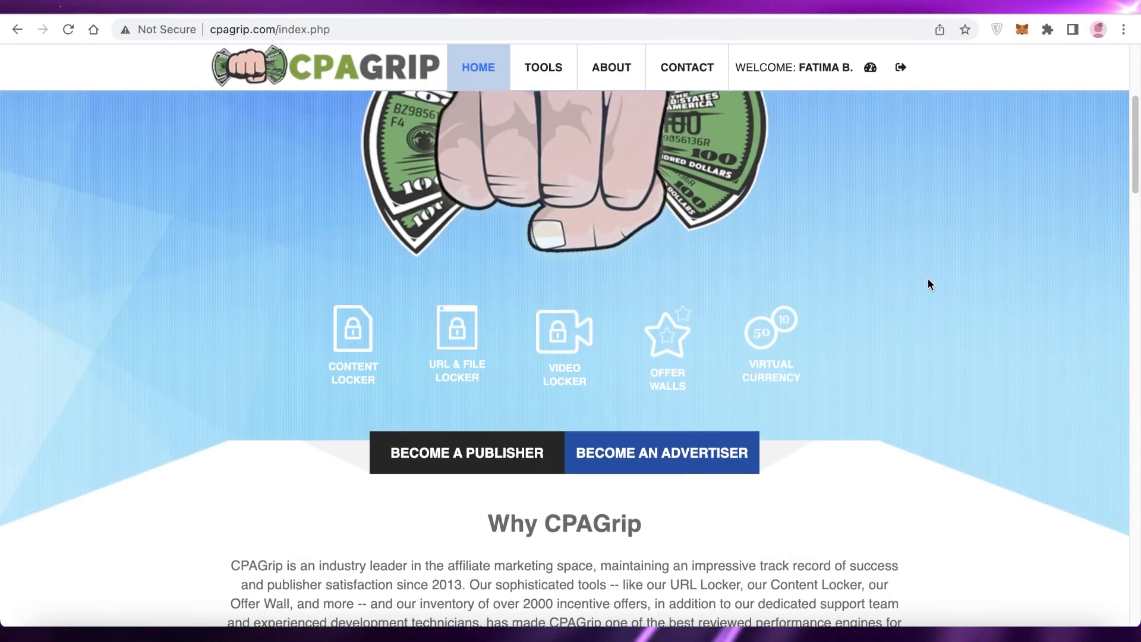
pyautogui.scroll(3, 928, 278)
pyautogui.scroll(3, 925, 281)
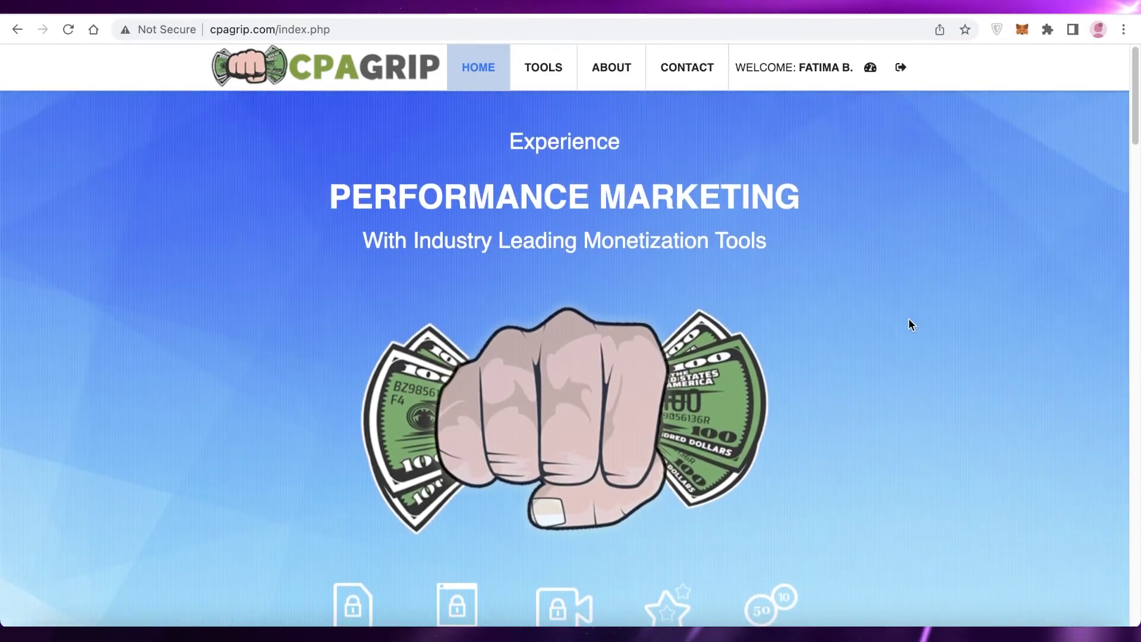
pyautogui.scroll(-3, 908, 319)
pyautogui.scroll(-3, 909, 318)
pyautogui.scroll(-2, 909, 317)
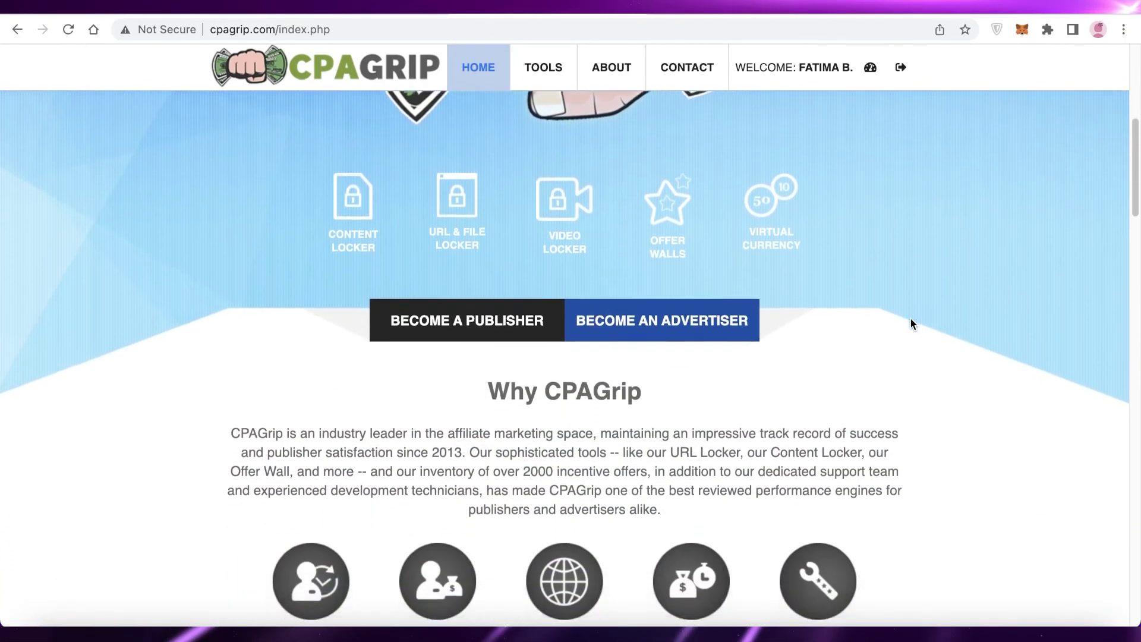
pyautogui.scroll(-4, 910, 317)
pyautogui.scroll(-4, 909, 317)
pyautogui.scroll(-2, 910, 317)
pyautogui.scroll(4, 910, 317)
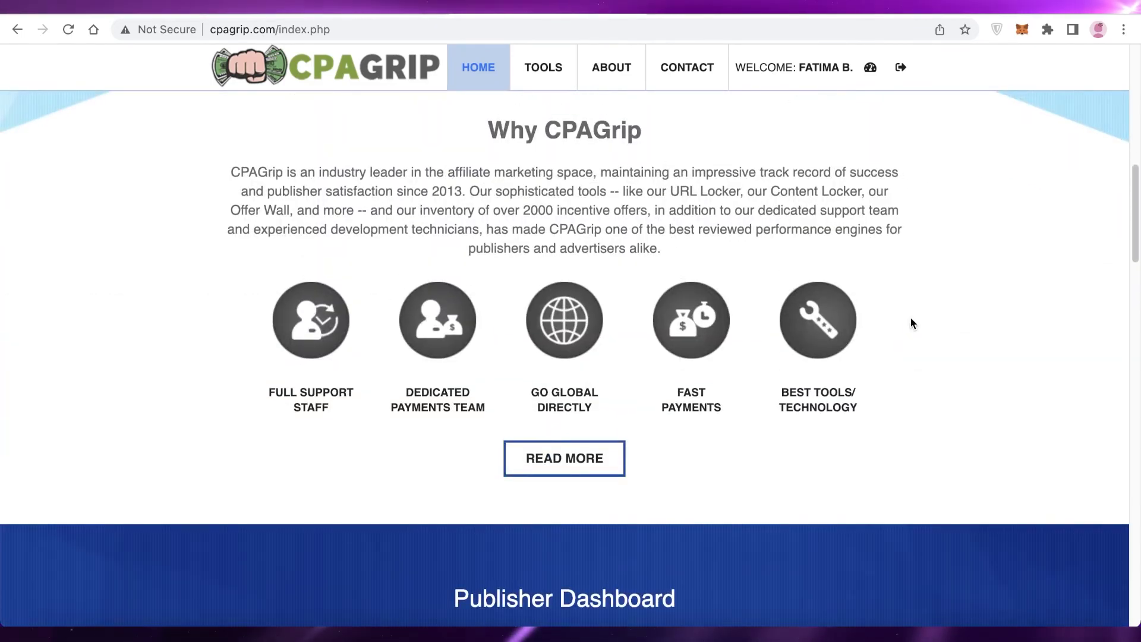
pyautogui.scroll(5, 910, 317)
pyautogui.scroll(3, 833, 327)
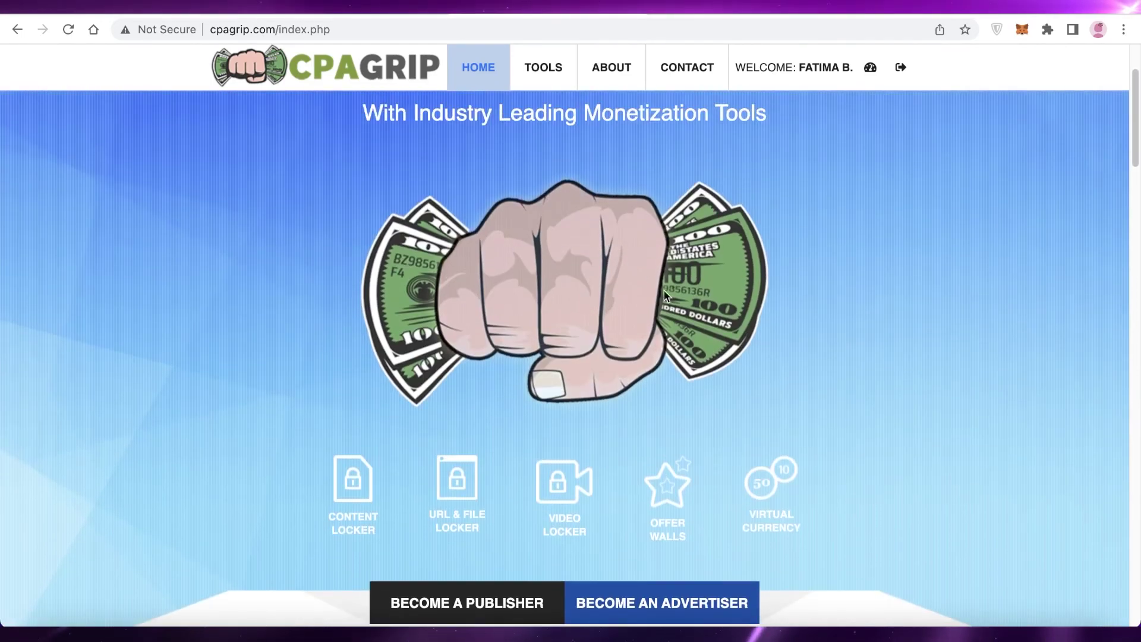
pyautogui.scroll(-3, 584, 320)
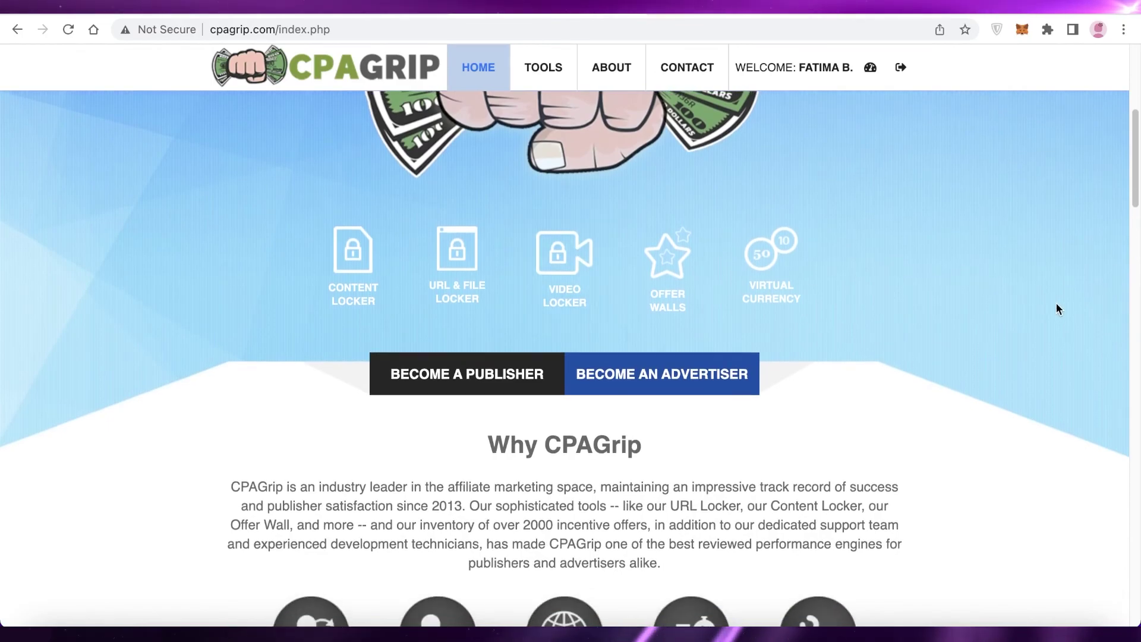
pyautogui.scroll(-3, 1067, 313)
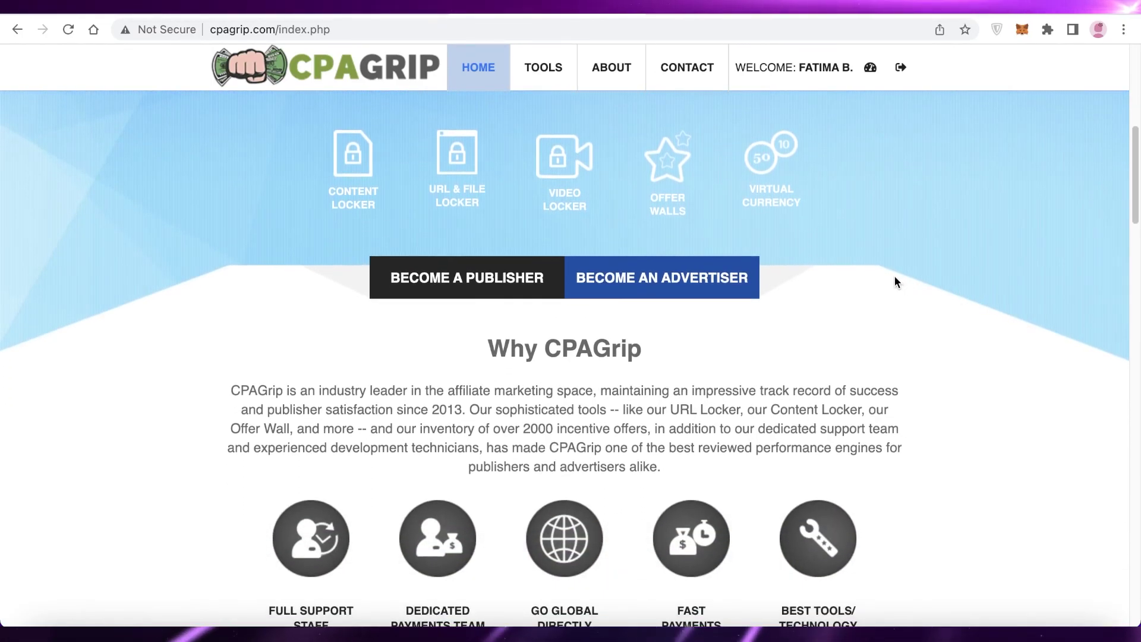
pyautogui.scroll(5, 895, 277)
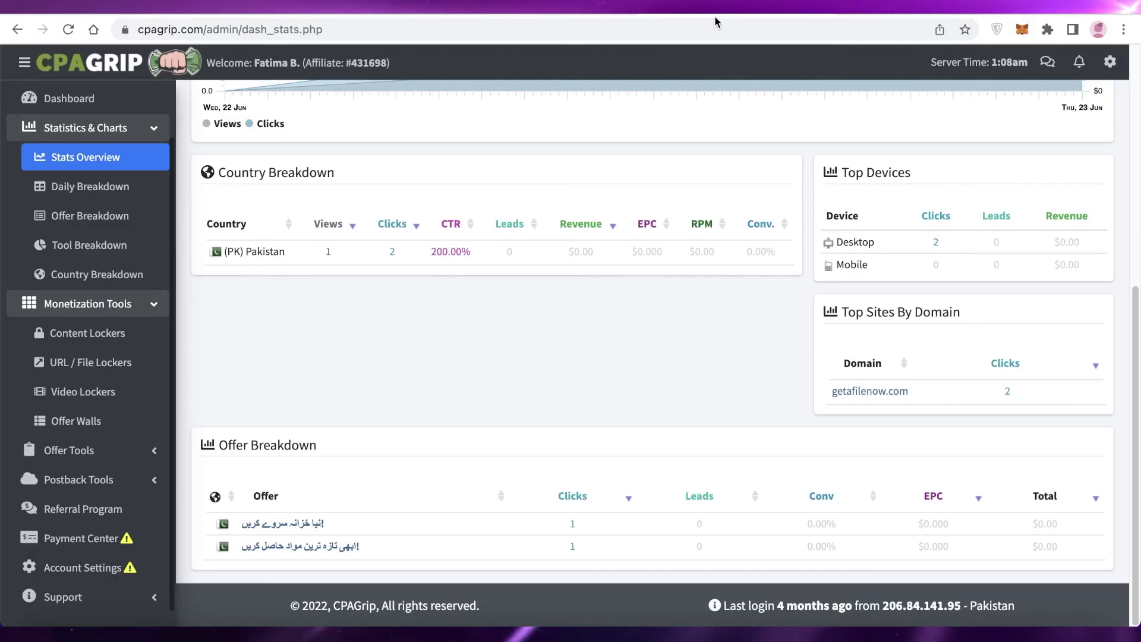
pyautogui.click(90, 128)
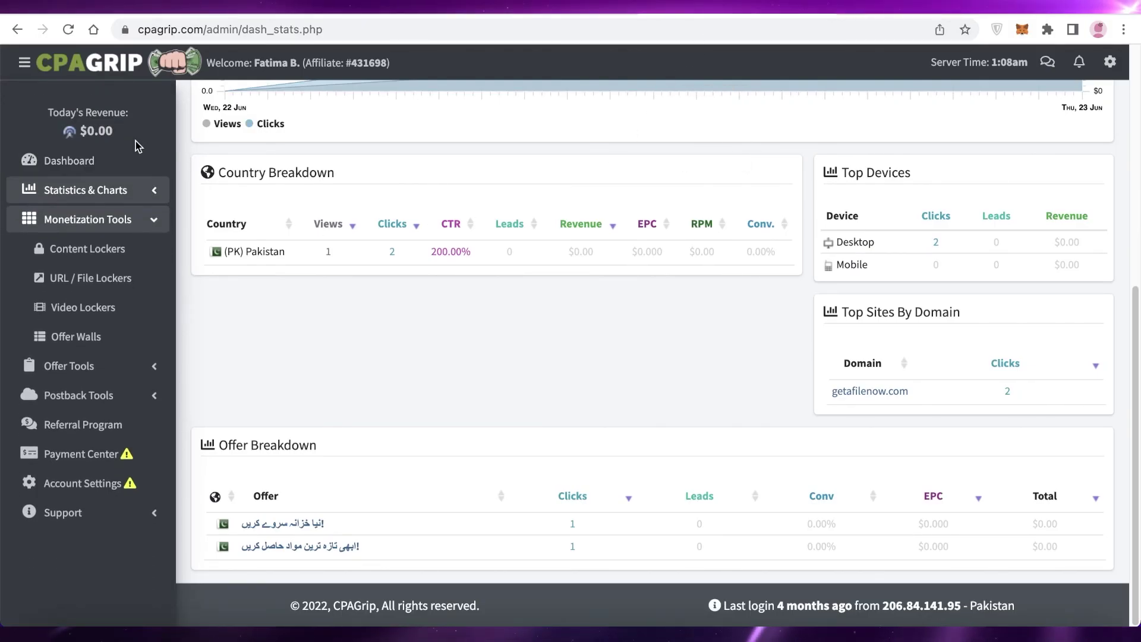
pyautogui.scroll(3, 517, 326)
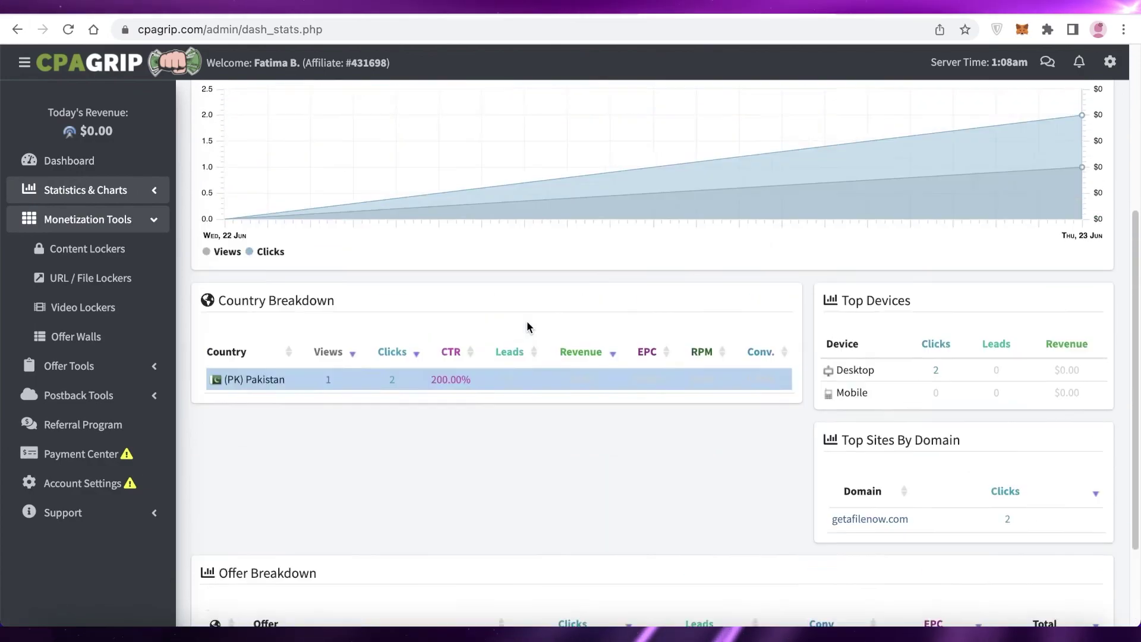